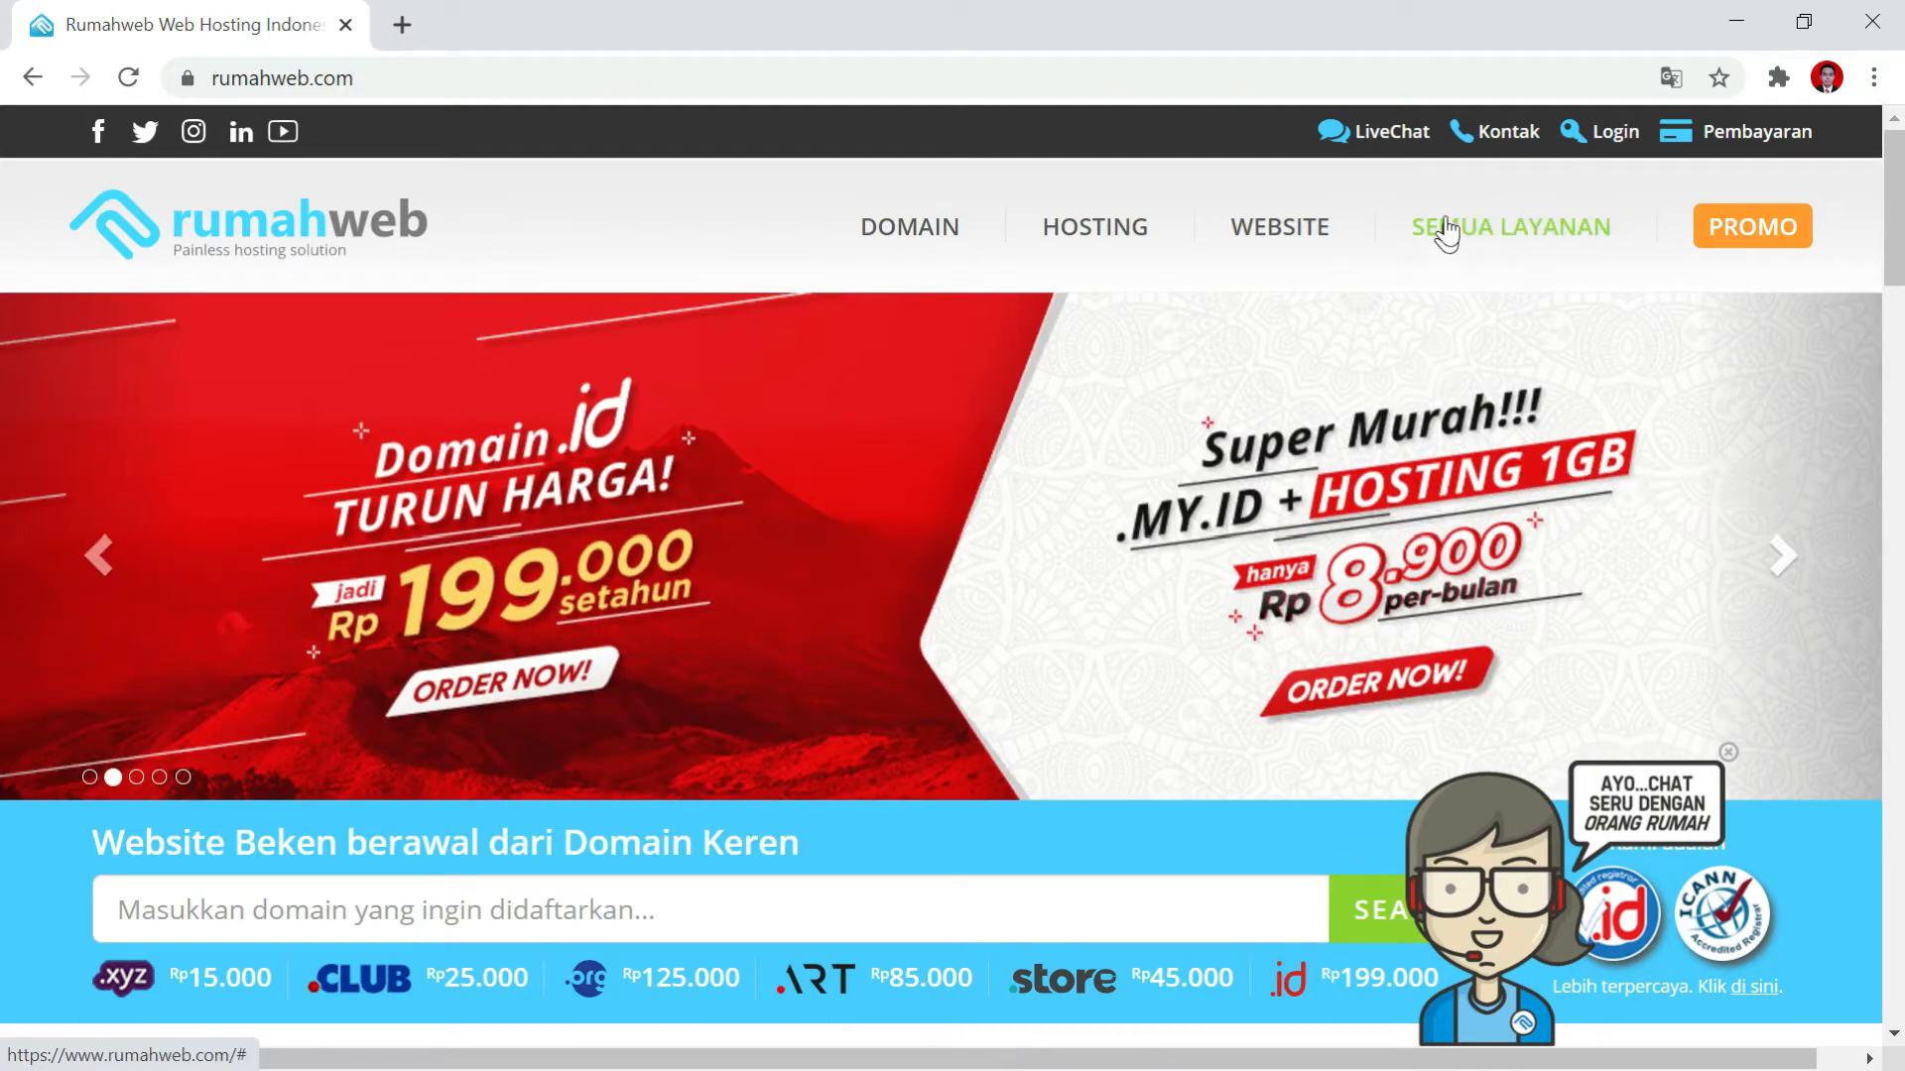
Go from the Clientzone login page to the Register form for a new account.
{"action": "left_click", "coordinate": [1608, 143]}
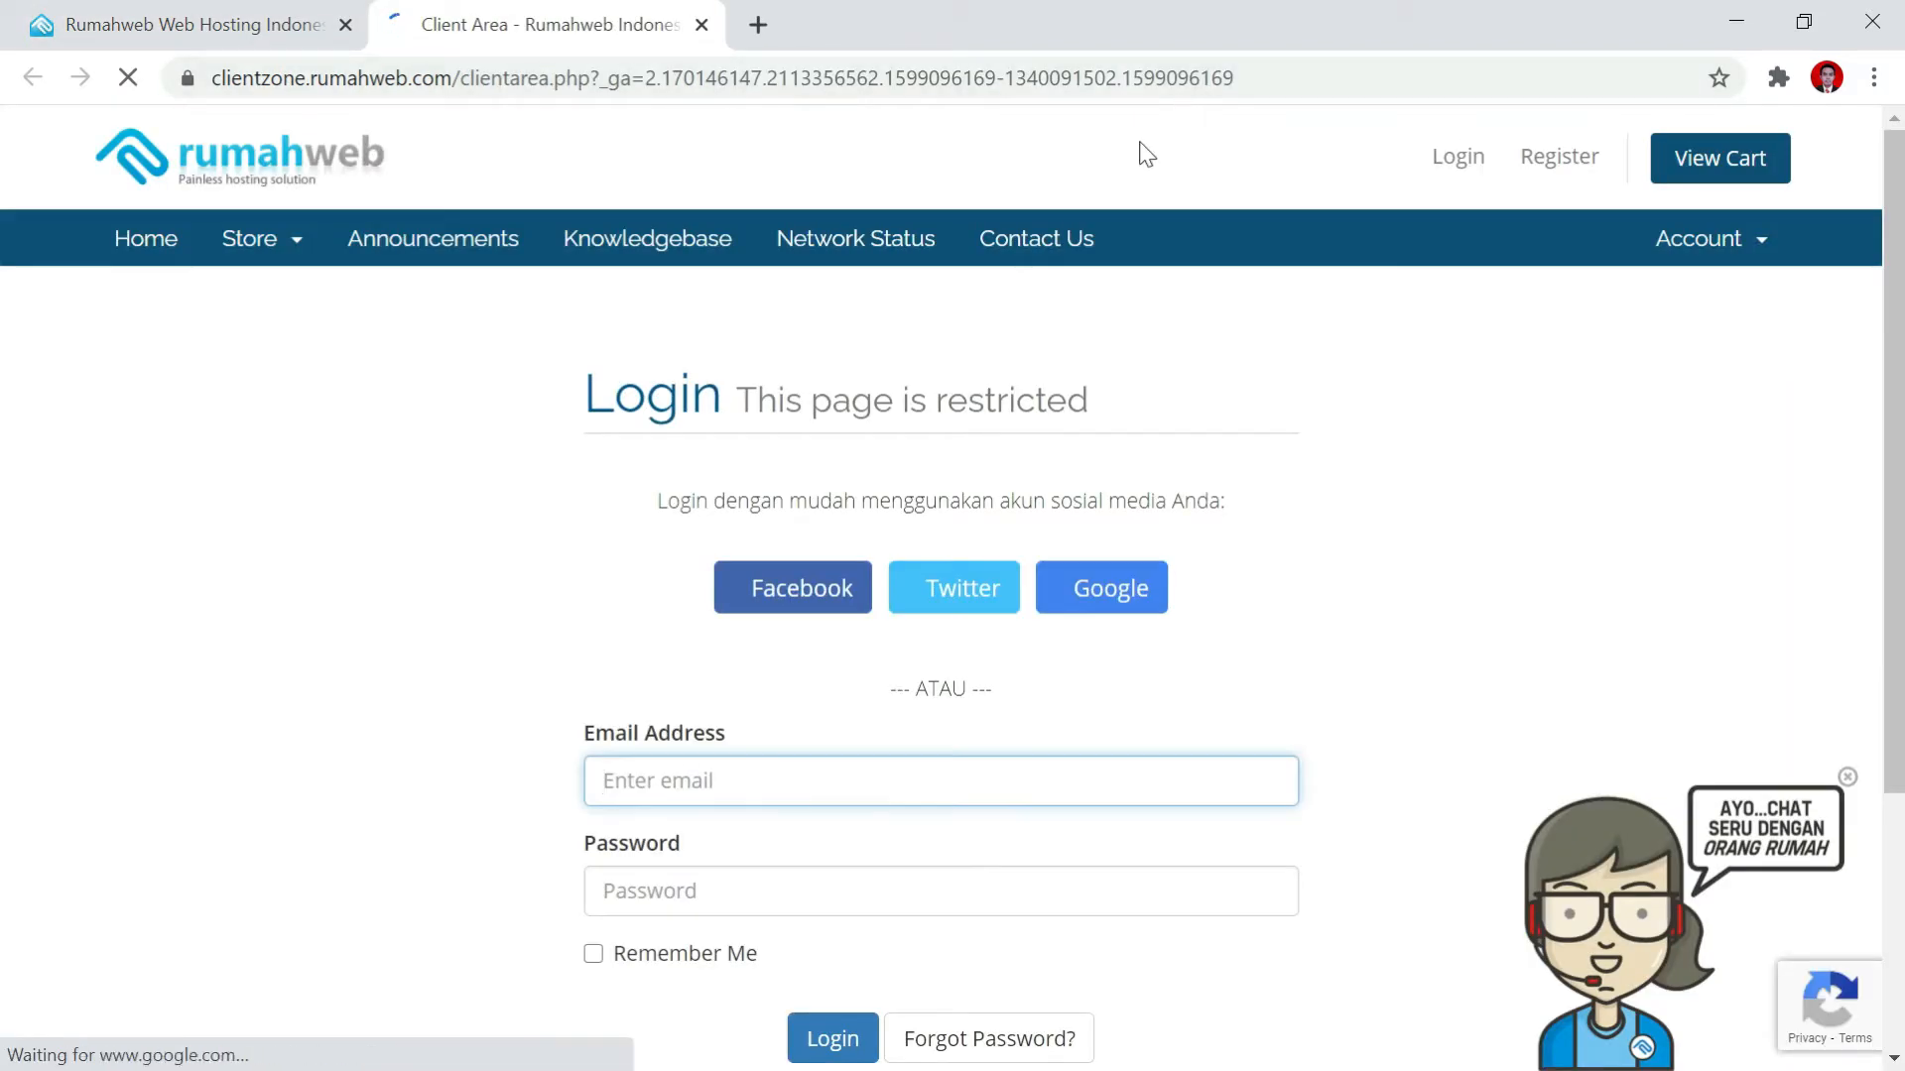
{"action": "scroll", "coordinate": [888, 783], "scroll_direction": "down", "scroll_amount": 3}
{"action": "scroll", "coordinate": [1104, 533], "scroll_direction": "up", "scroll_amount": 3}
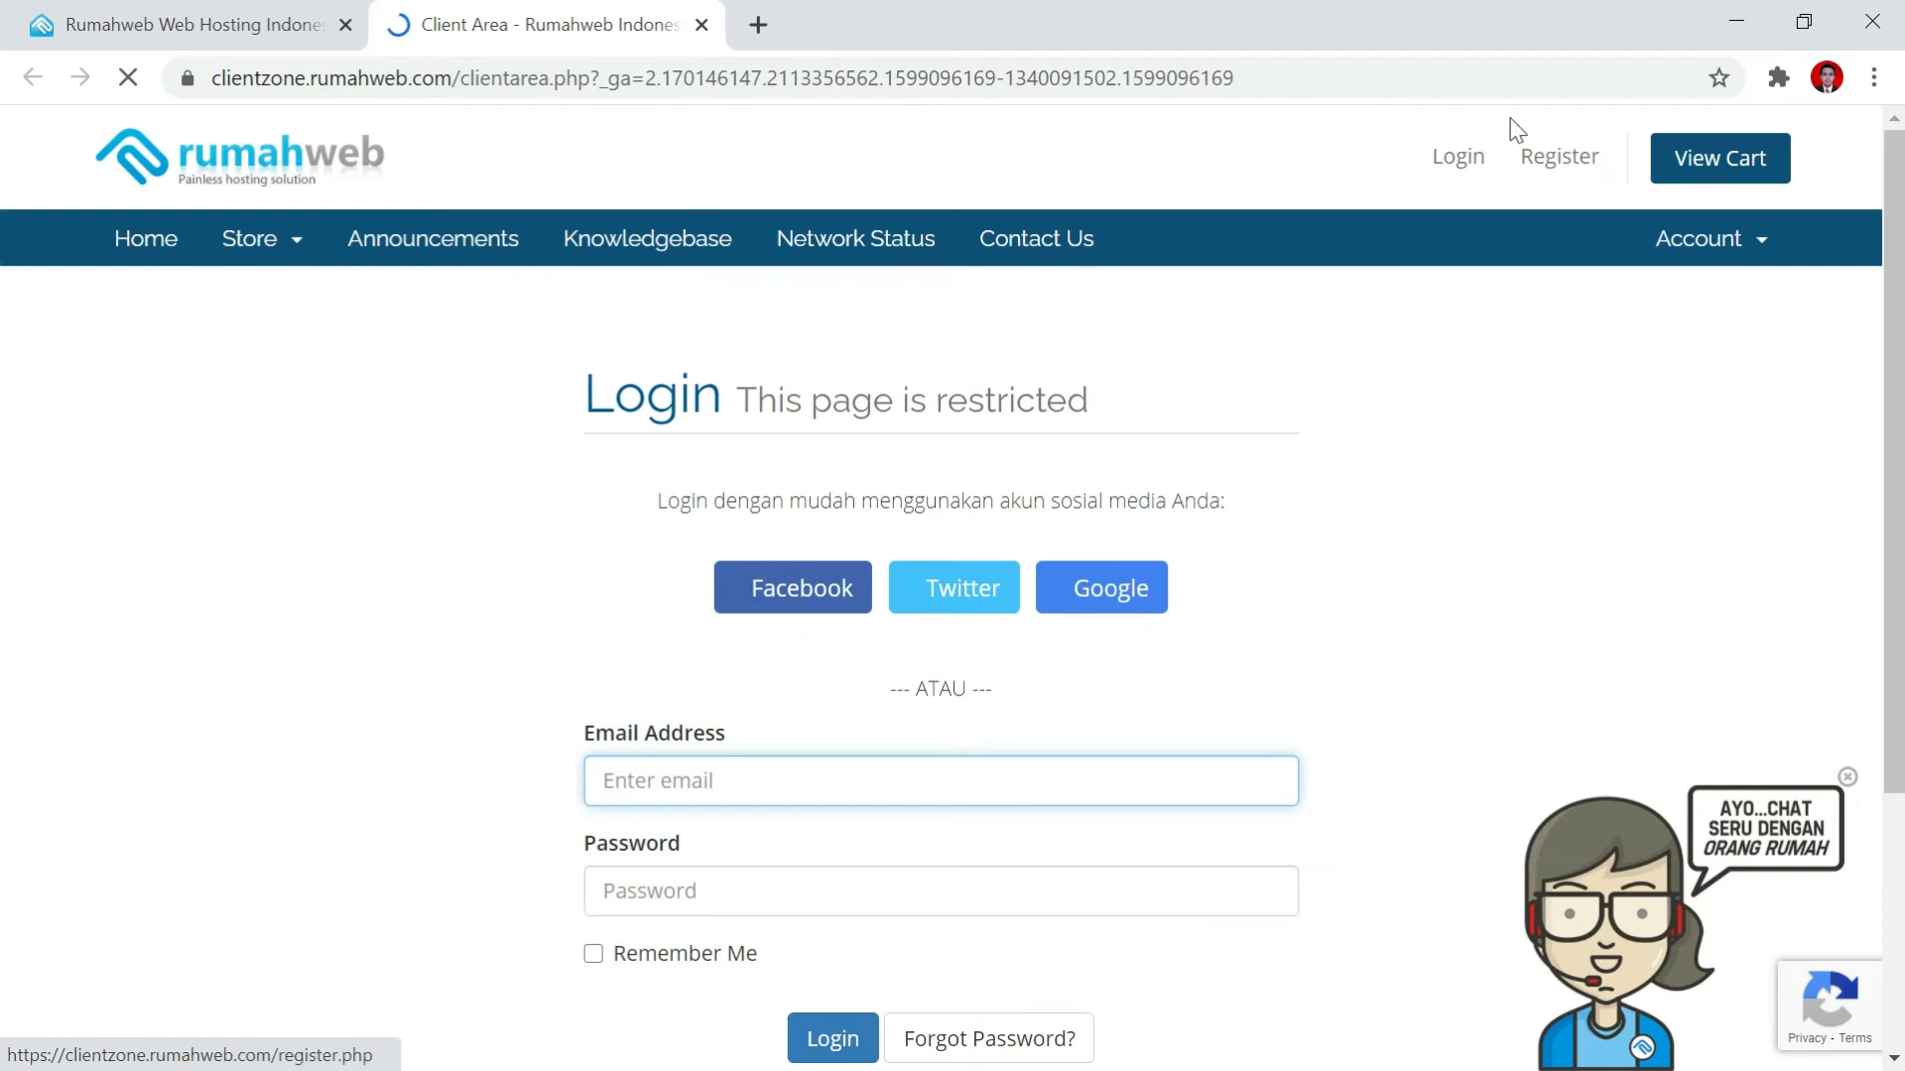
{"action": "left_click", "coordinate": [1565, 170]}
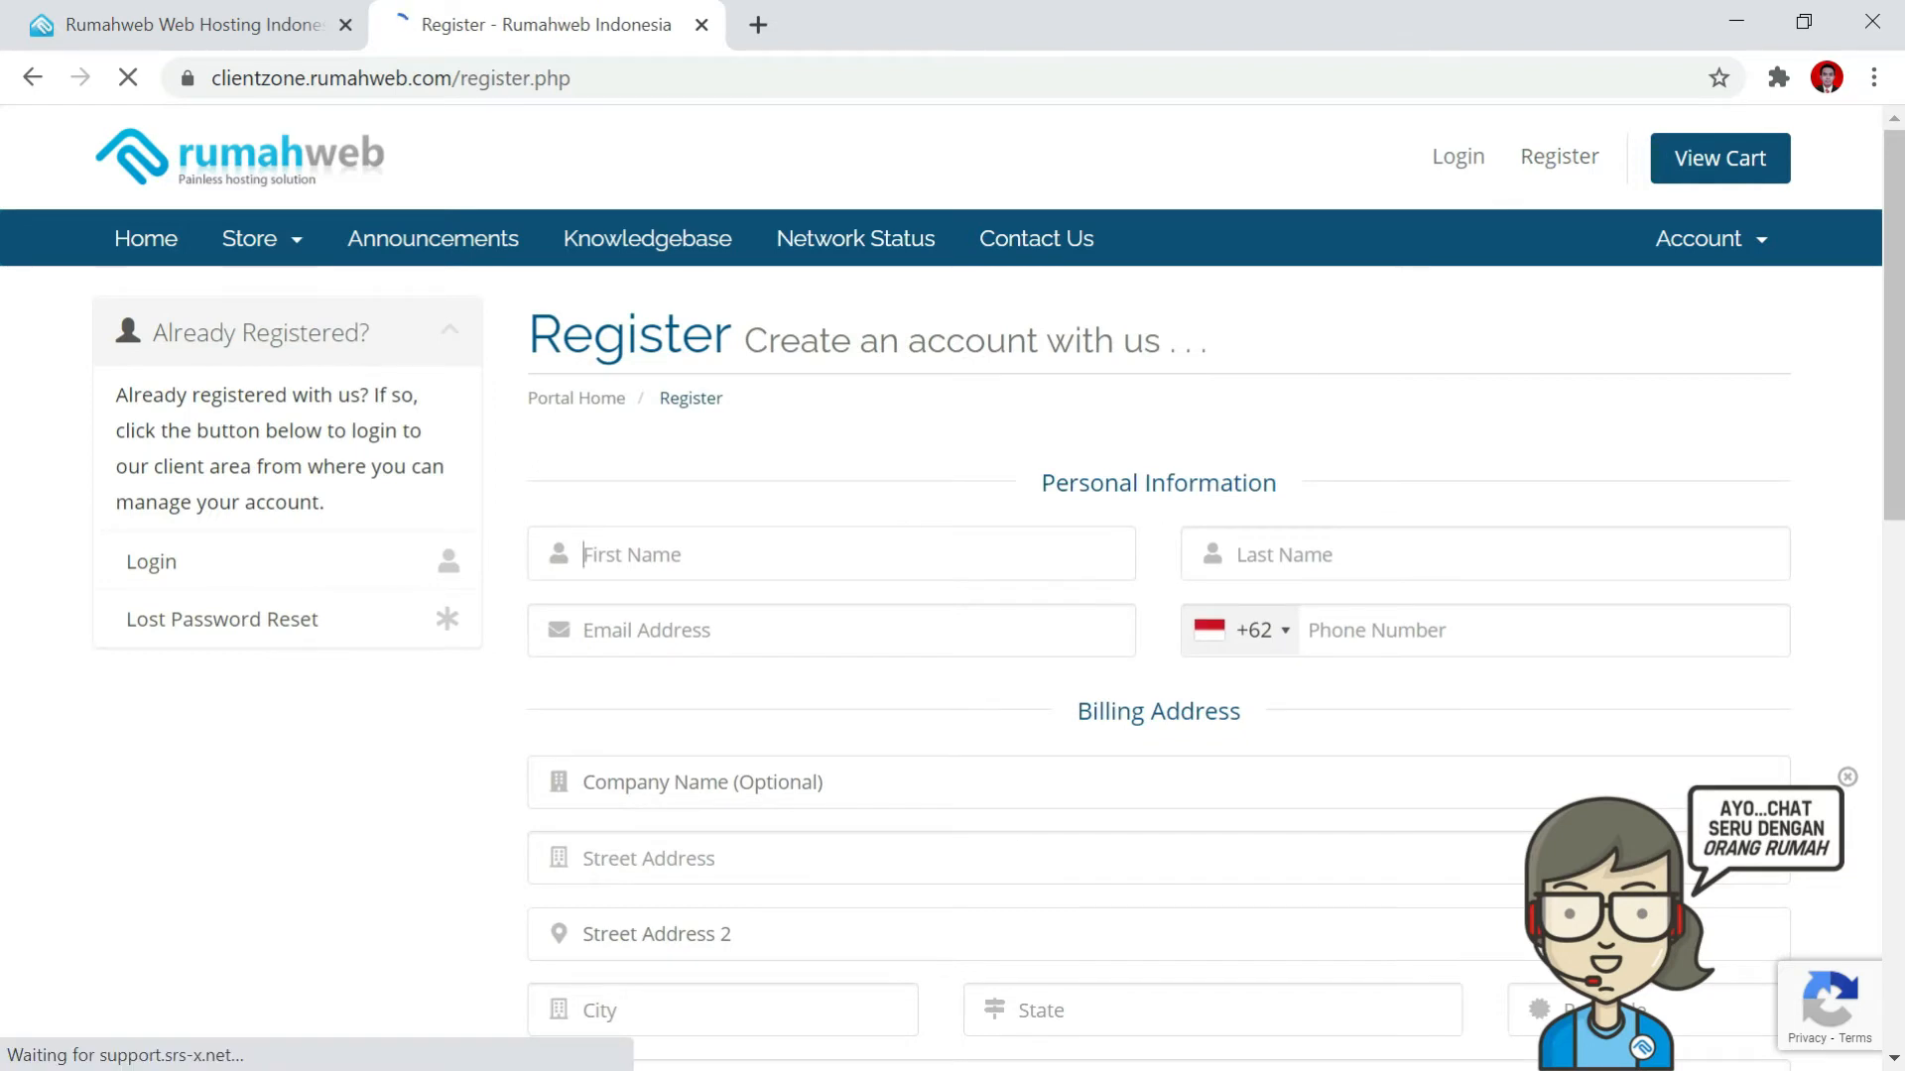
{"action": "scroll", "coordinate": [900, 536], "scroll_direction": "down", "scroll_amount": 2}
{"action": "scroll", "coordinate": [899, 535], "scroll_direction": "up", "scroll_amount": 2}
Enter the contact's name, e-mail and phone number, with company name RPL SMKN 1 Padaherang.
{"action": "left_click", "coordinate": [919, 556]}
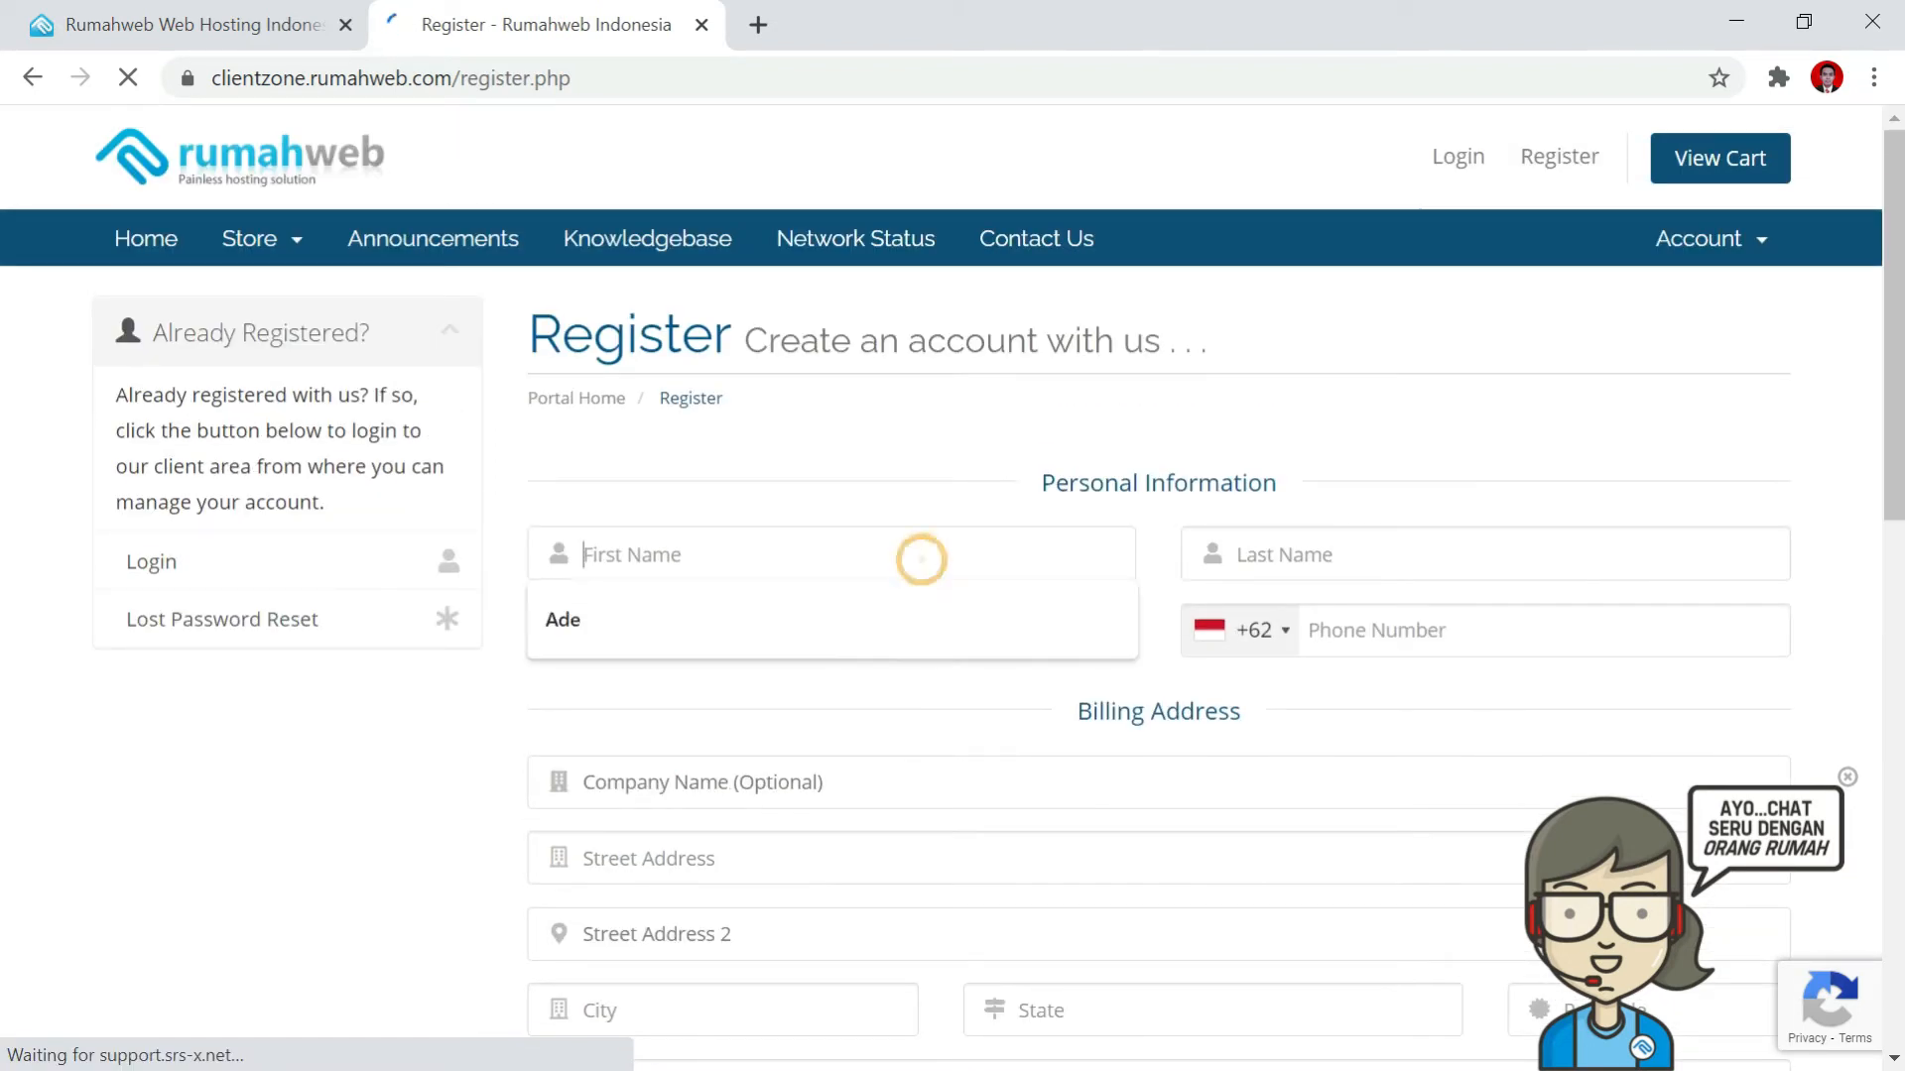
{"action": "left_click", "coordinate": [973, 438]}
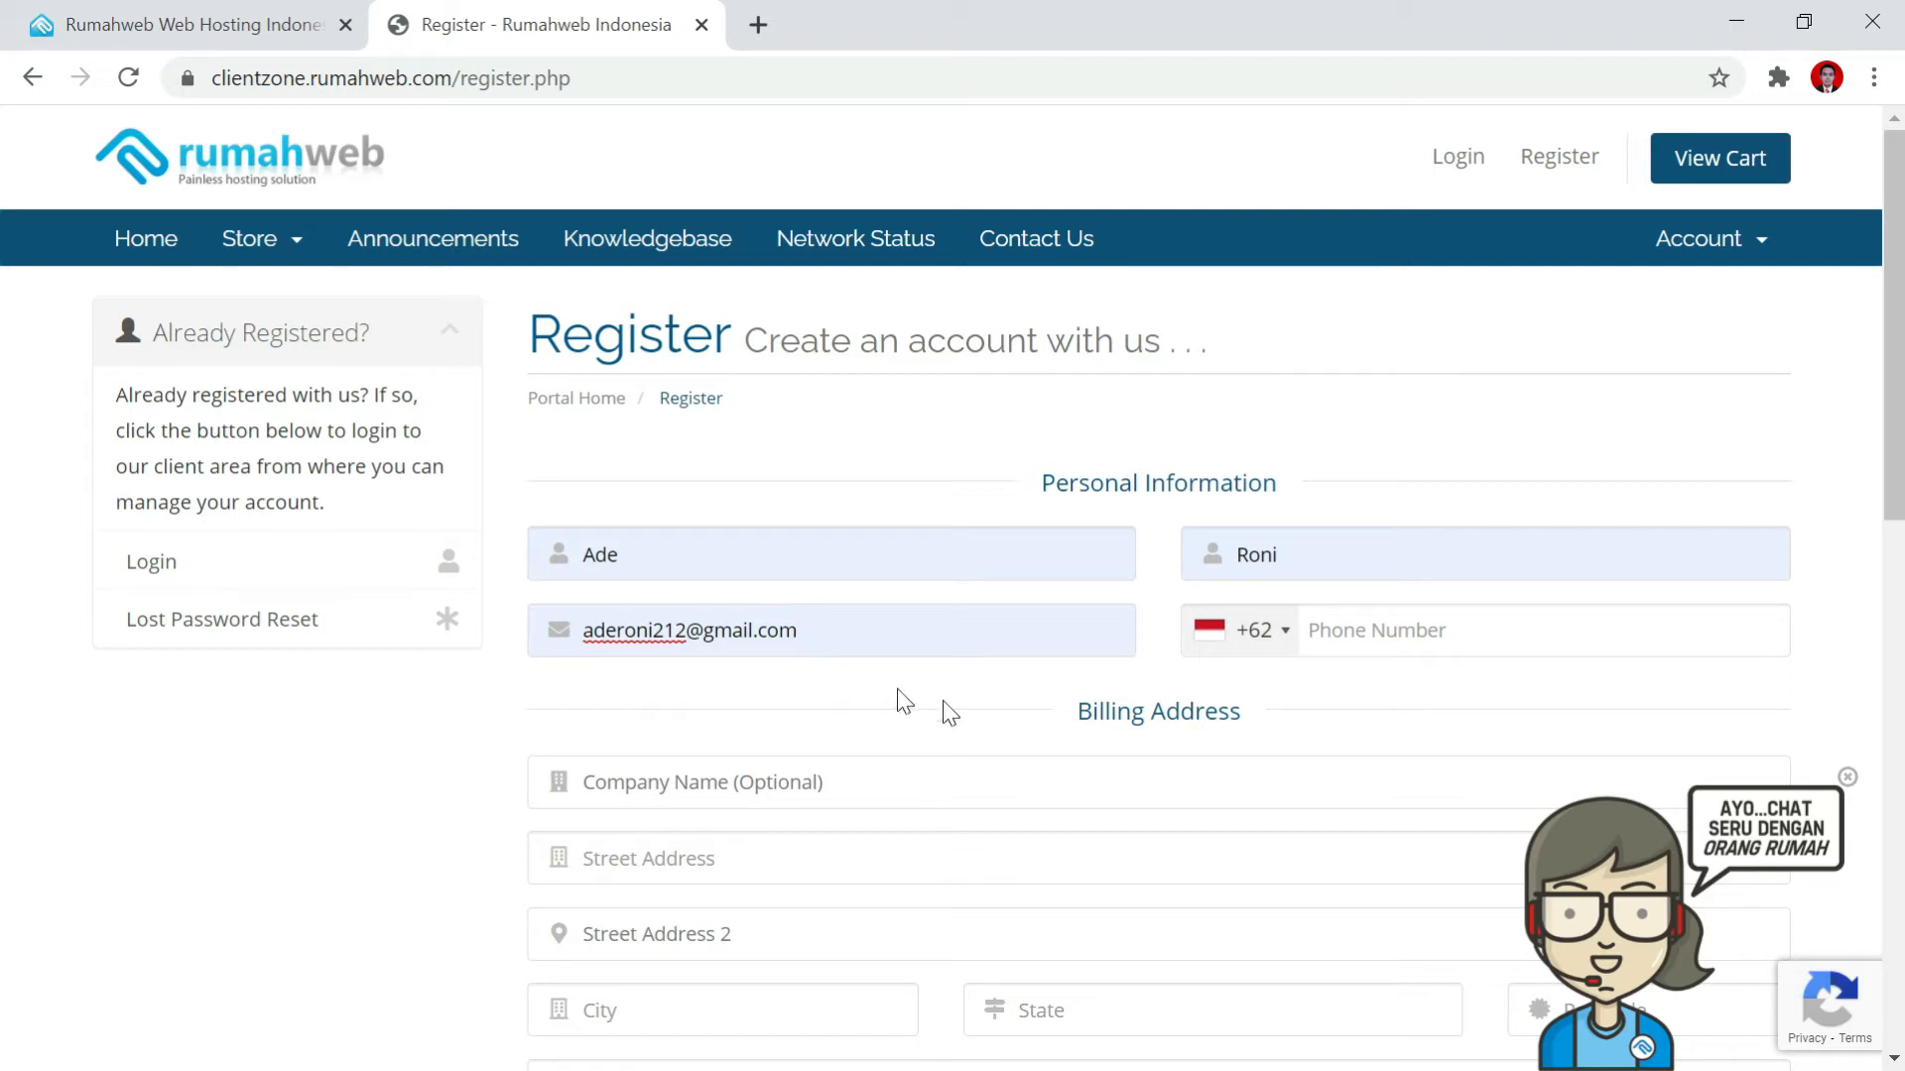
{"action": "left_click", "coordinate": [1361, 640]}
{"action": "type", "text": "8"}
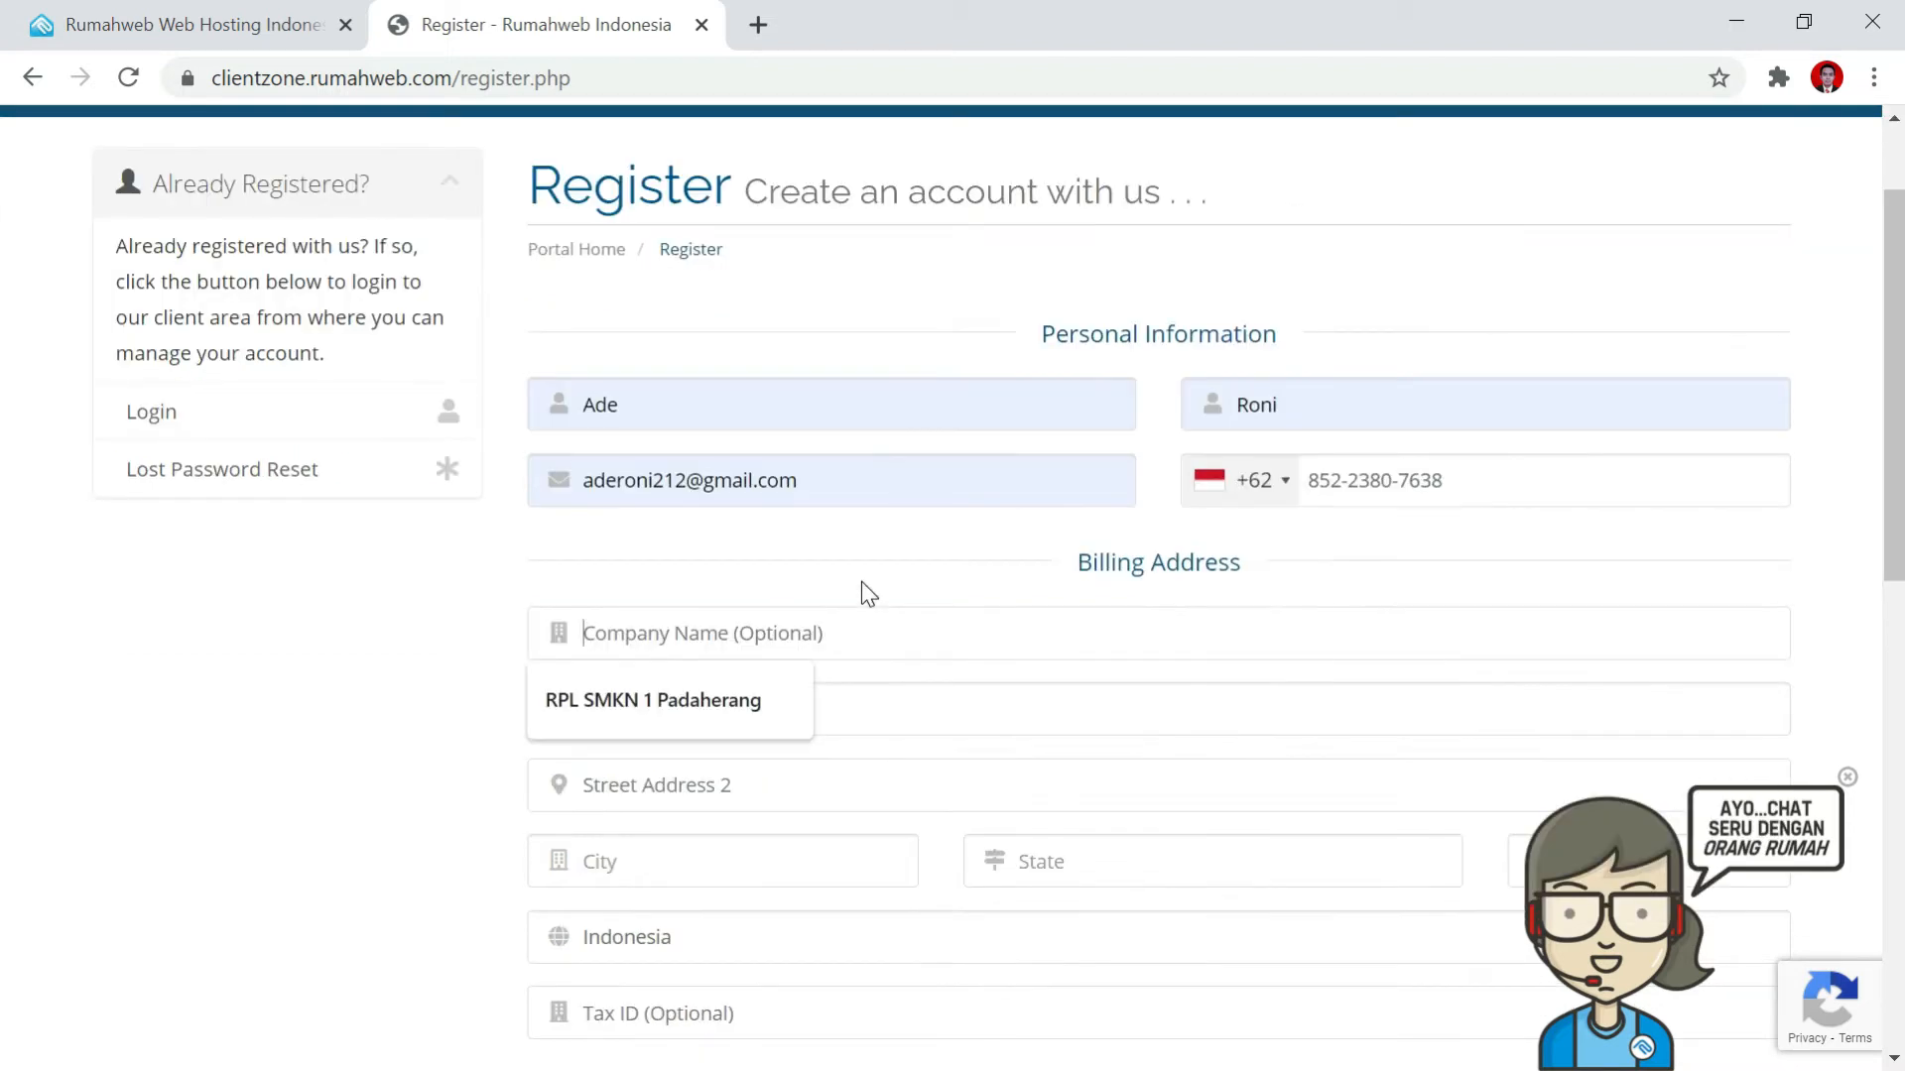
{"action": "left_click", "coordinate": [861, 581]}
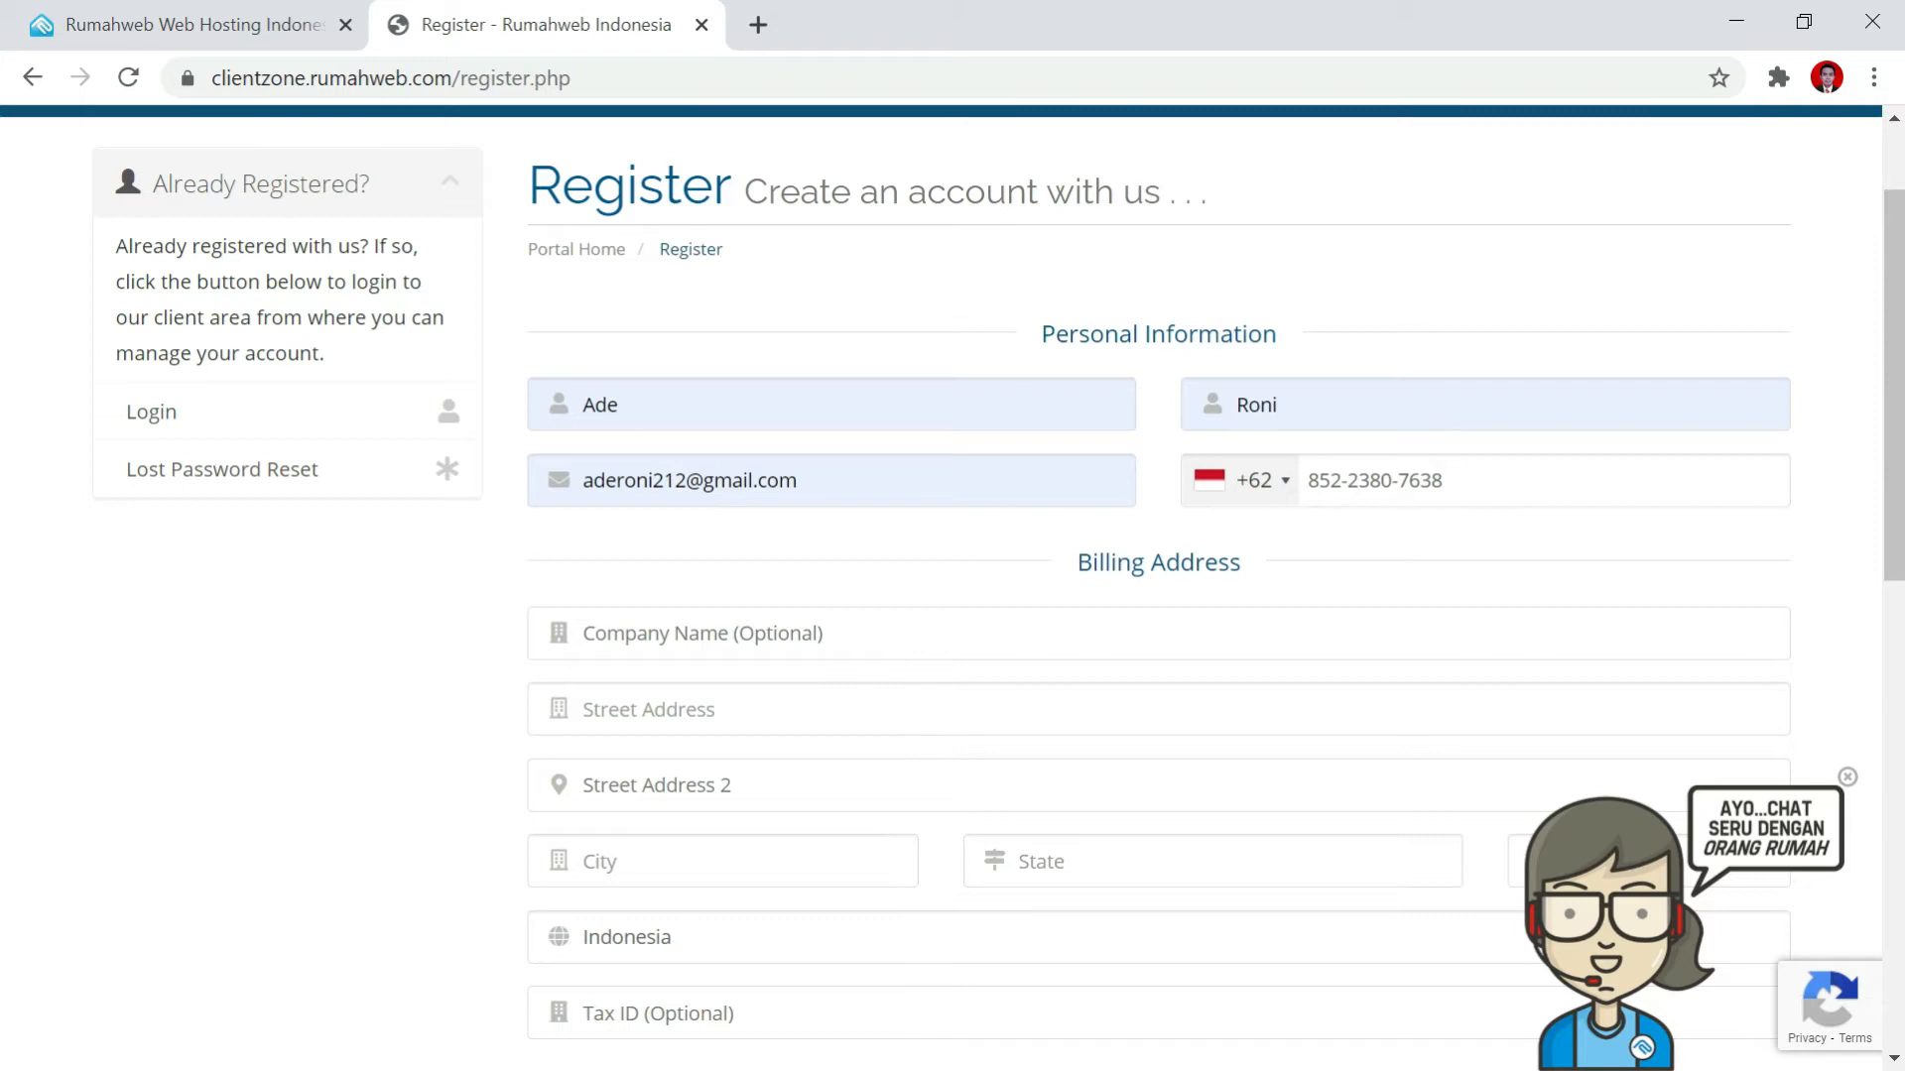
{"action": "left_click", "coordinate": [851, 631]}
{"action": "left_click", "coordinate": [774, 707]}
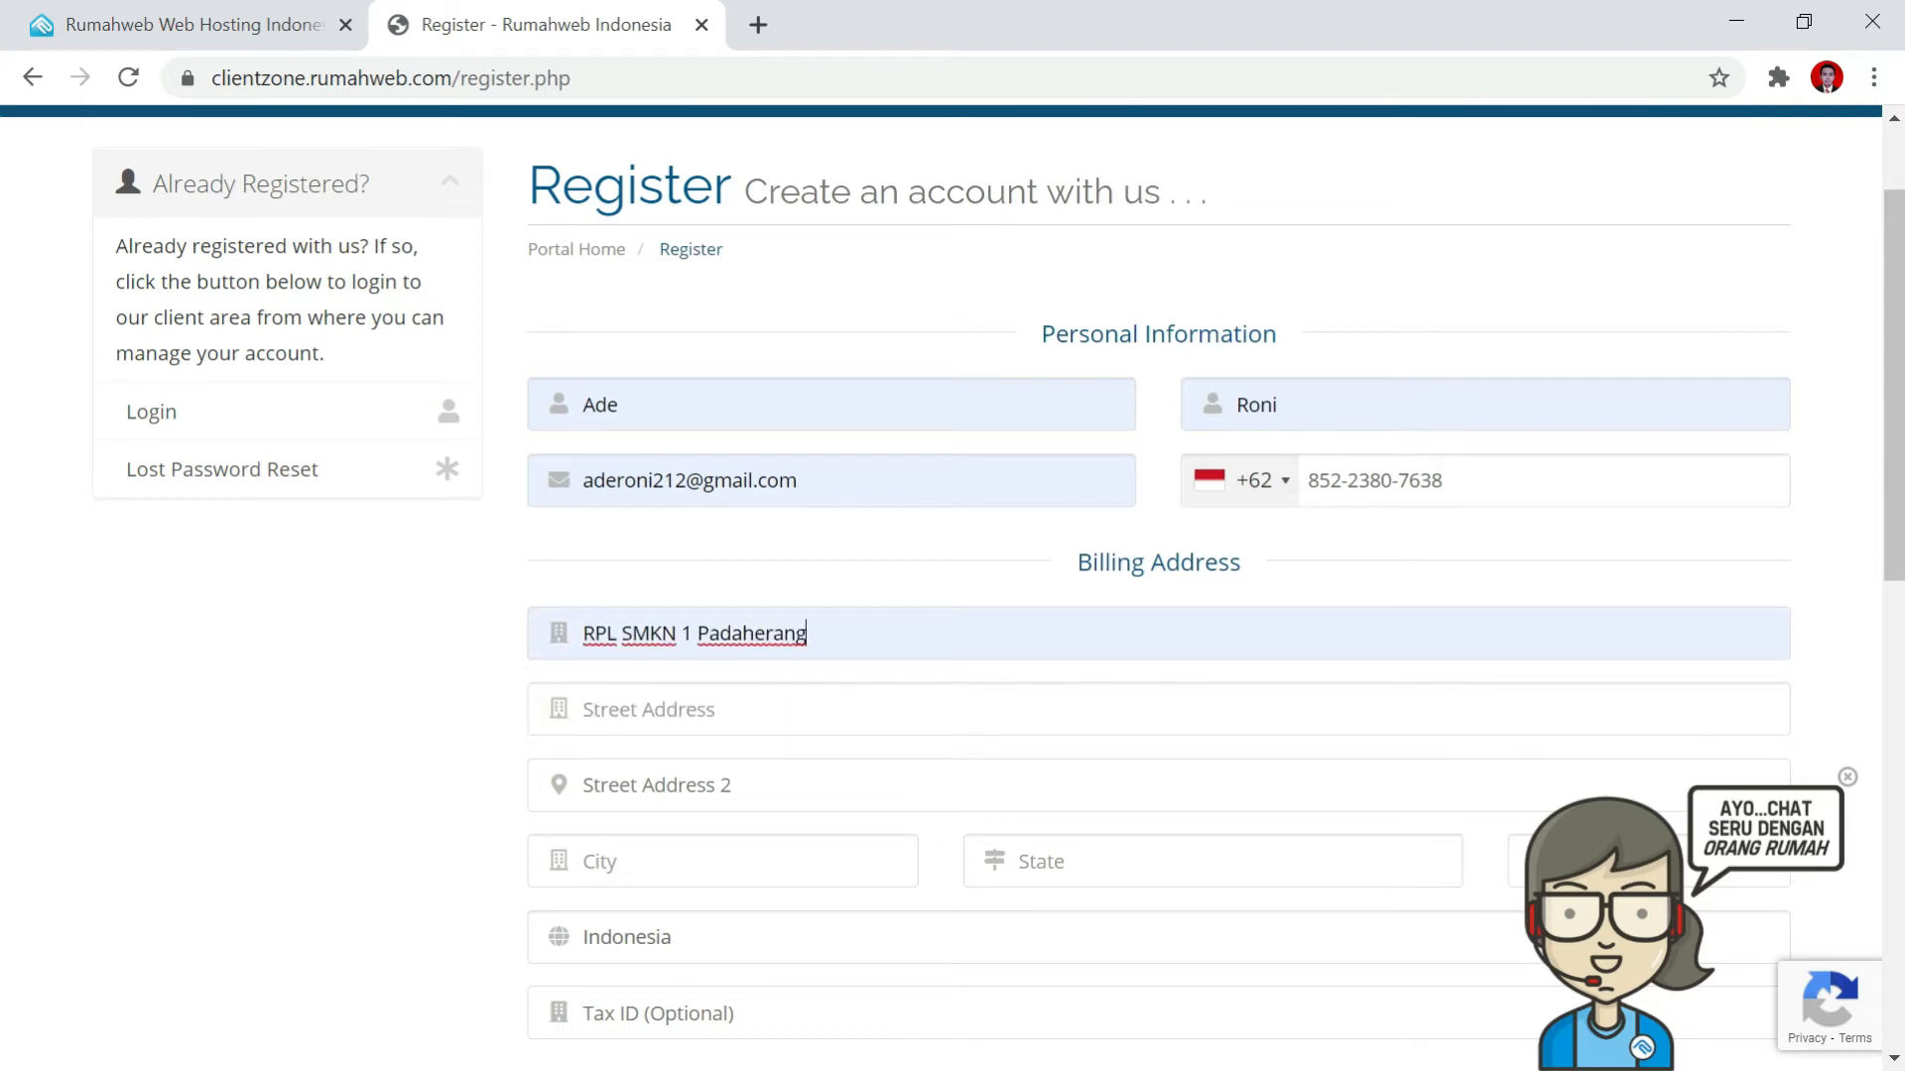
Fill the street address and city from the saved autofill suggestions.
{"action": "left_click", "coordinate": [880, 710]}
{"action": "left_click", "coordinate": [880, 774]}
{"action": "scroll", "coordinate": [872, 787], "scroll_direction": "down", "scroll_amount": 2}
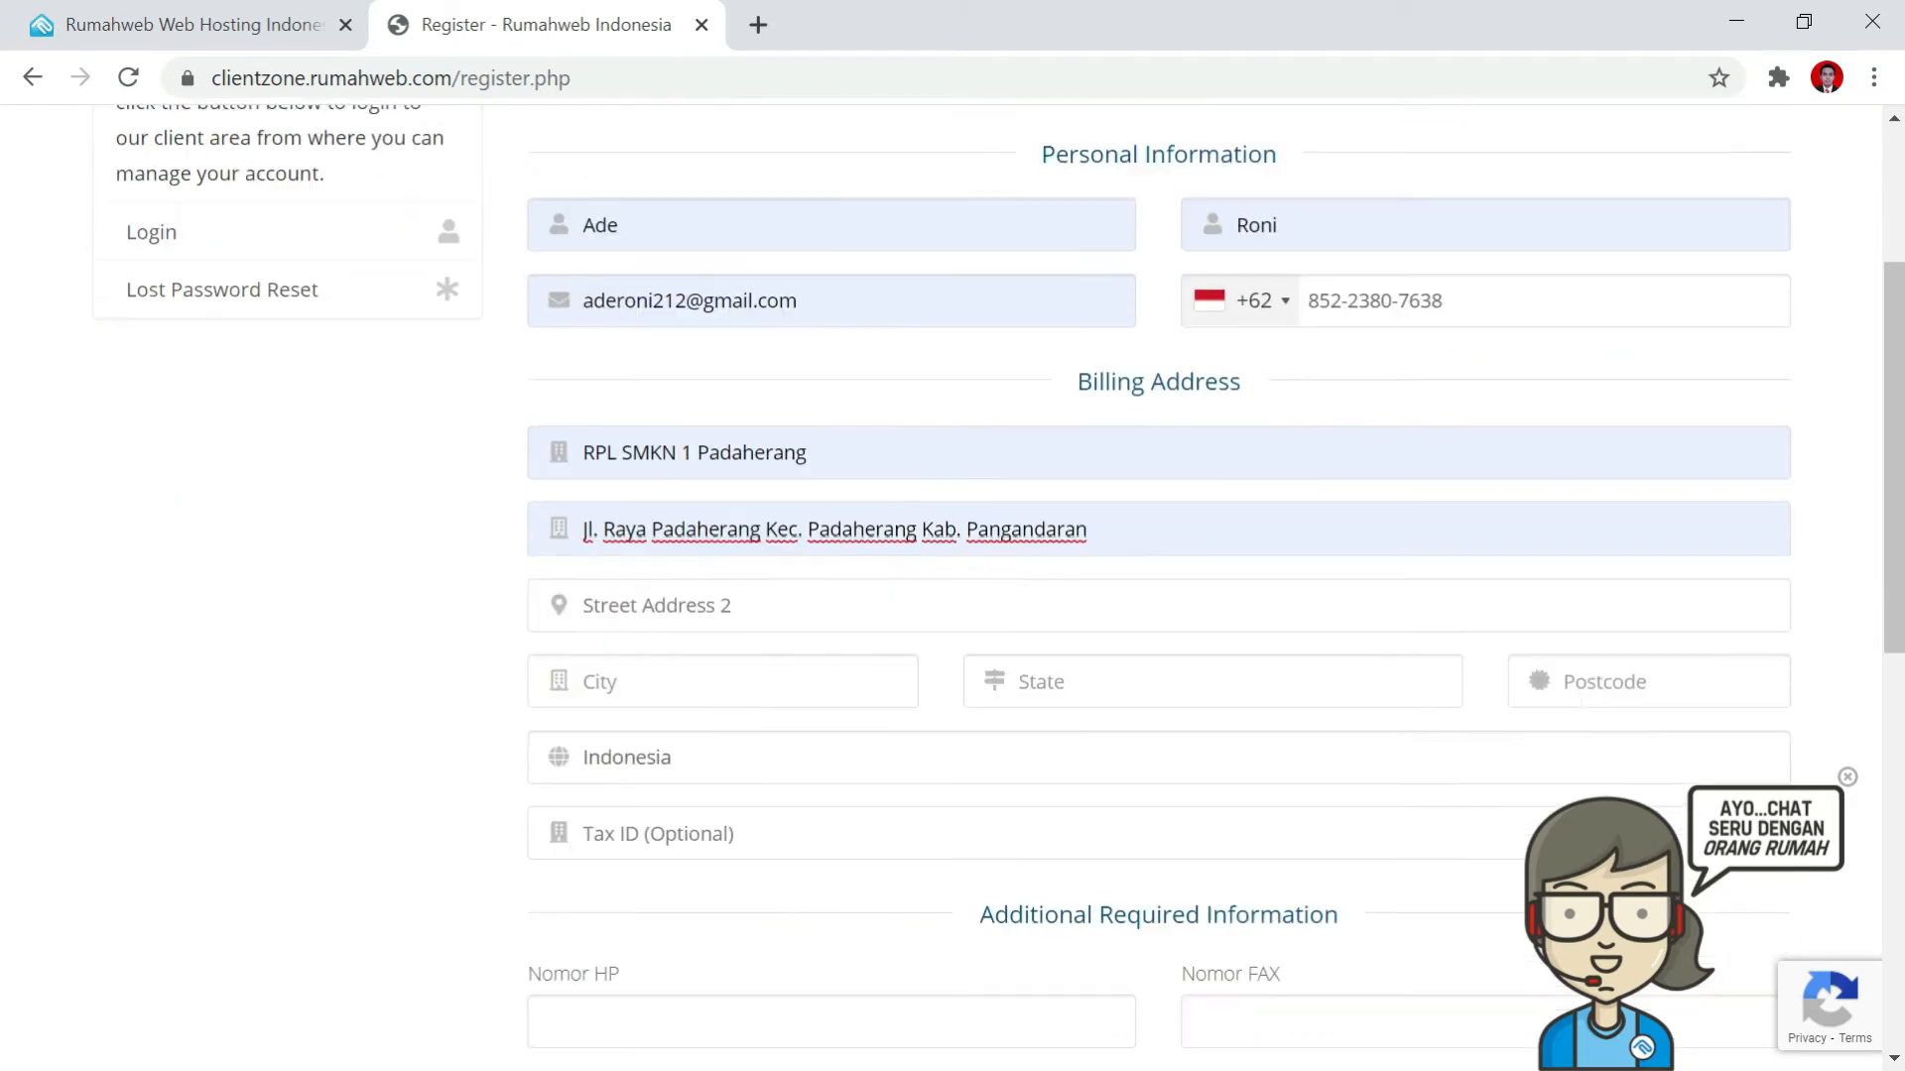
{"action": "scroll", "coordinate": [1158, 585], "scroll_direction": "down", "scroll_amount": 1}
{"action": "key", "text": "Return"}
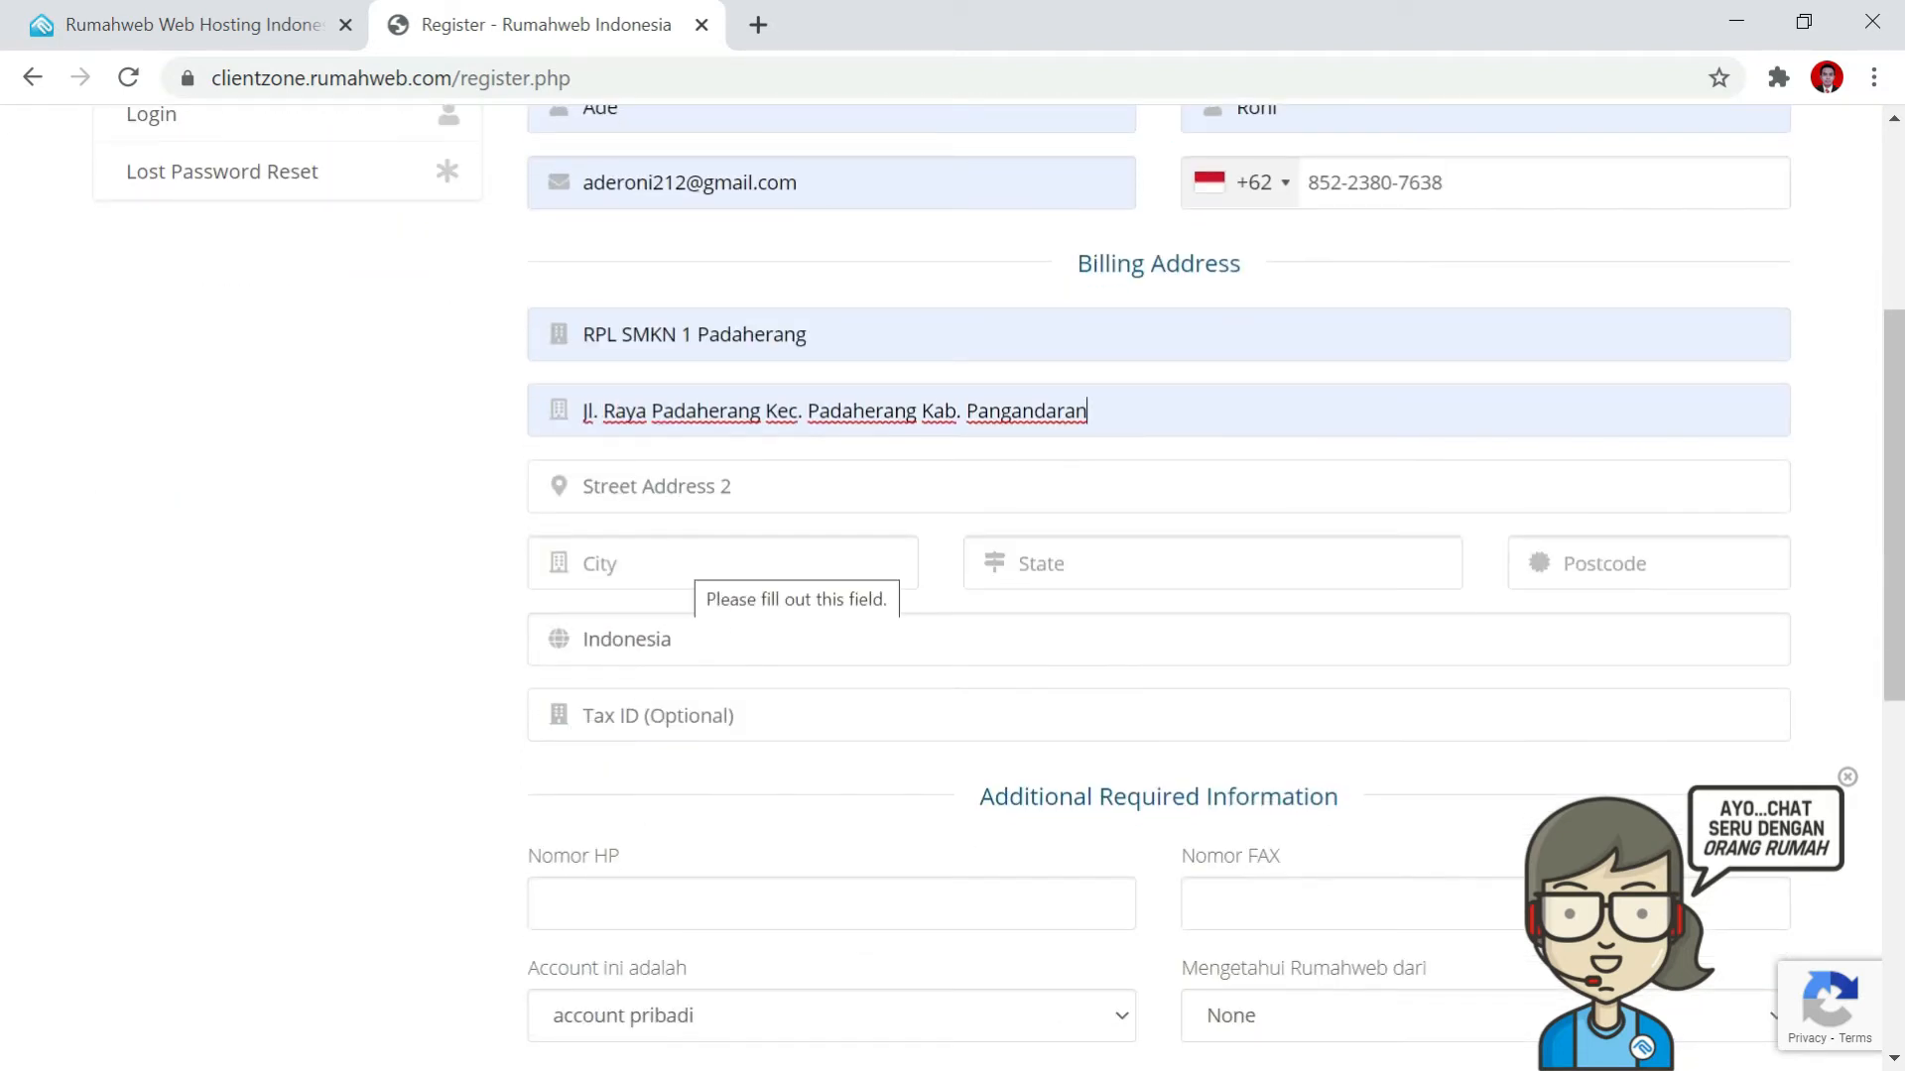
{"action": "left_click", "coordinate": [757, 561]}
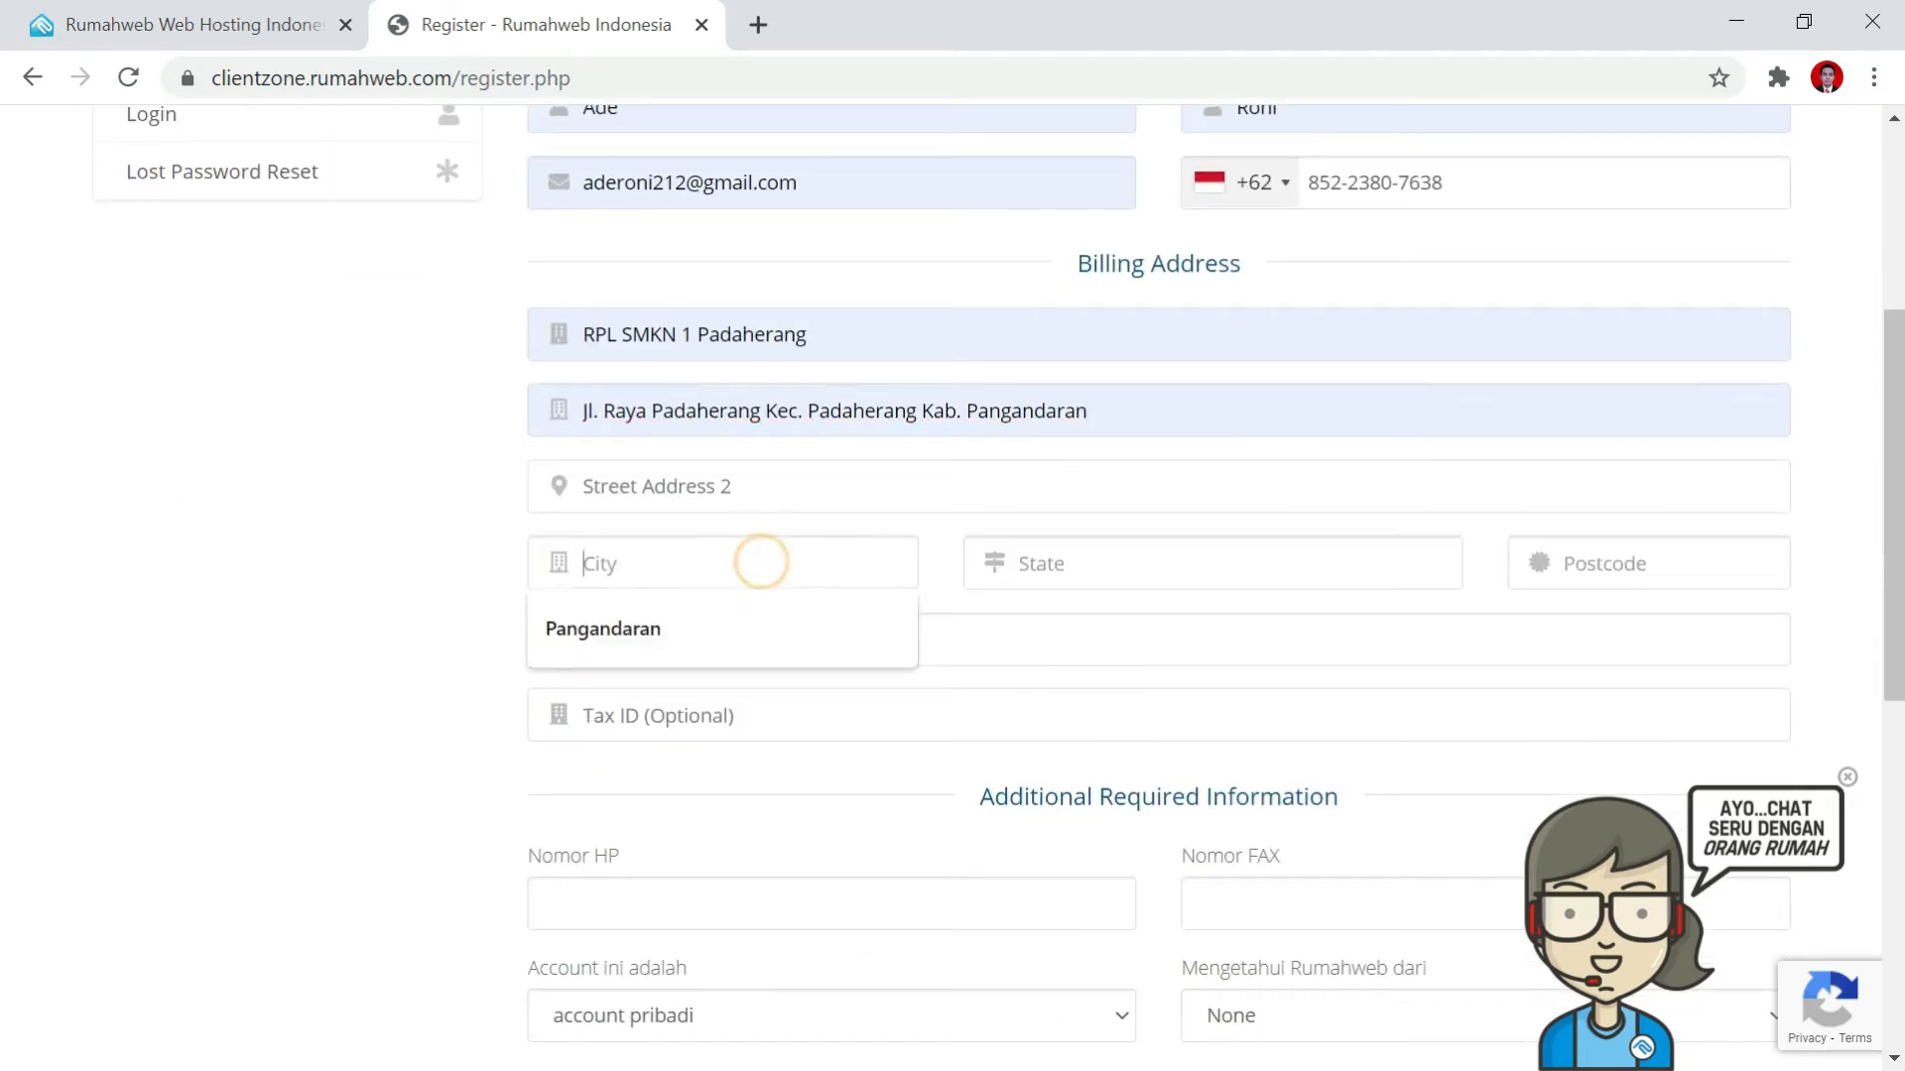
{"action": "left_click", "coordinate": [731, 642]}
Set state to Jawa Barat, fill the postcode, and keep Indonesia as country.
{"action": "left_click", "coordinate": [1122, 565]}
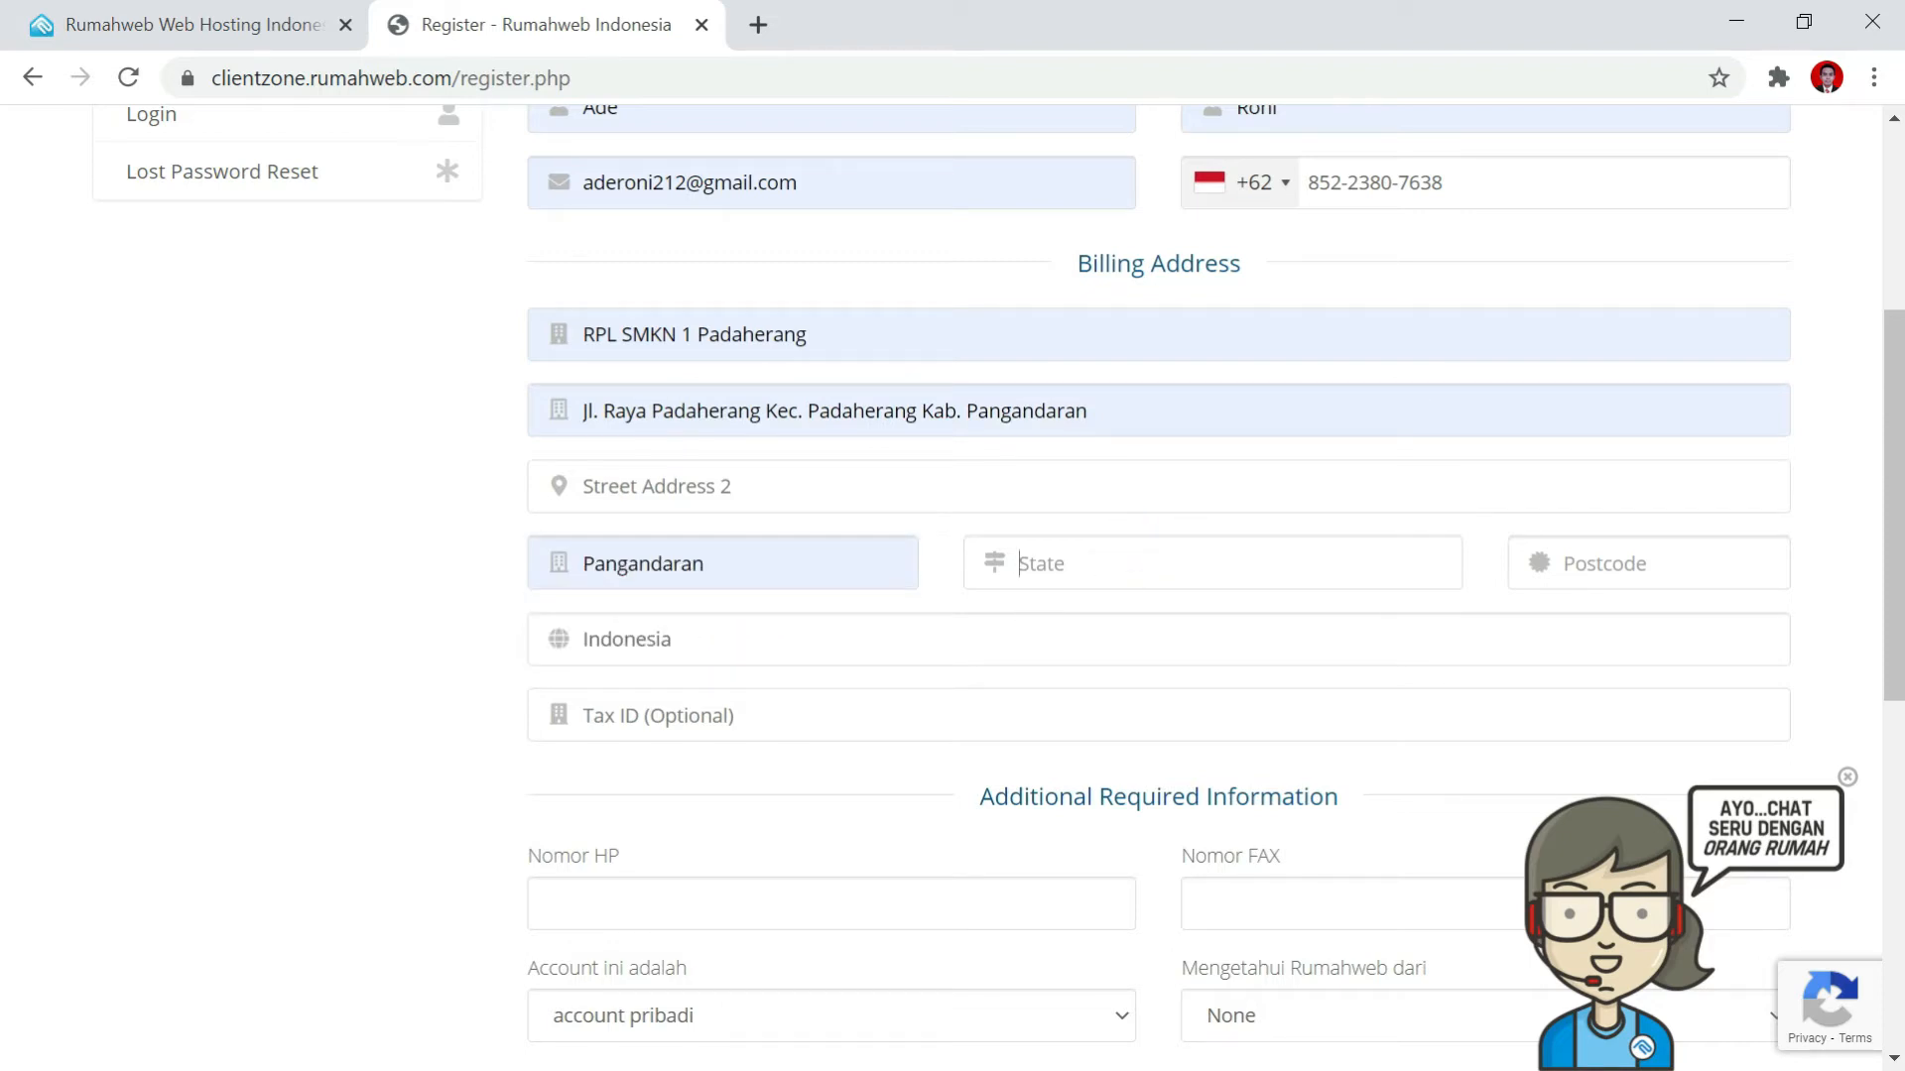
{"action": "type", "text": "Jaw"}
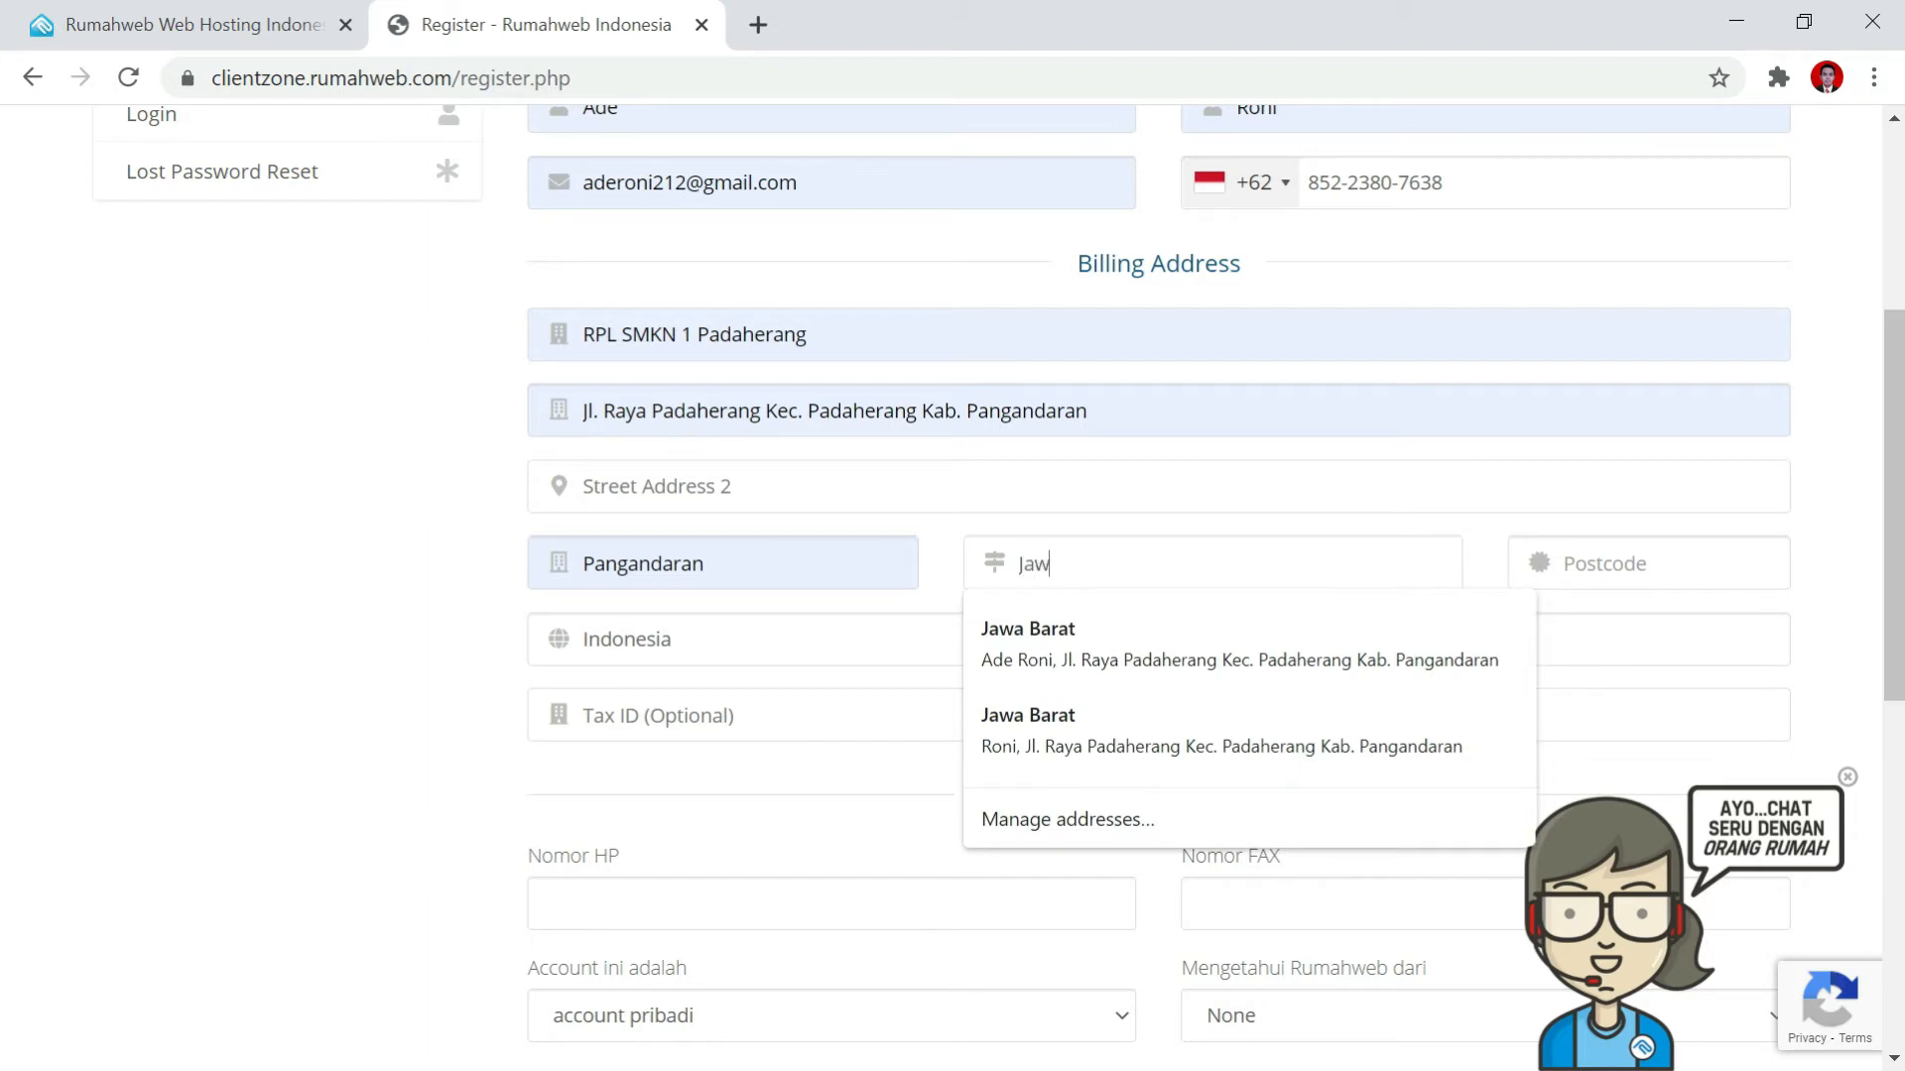
{"action": "type", "text": "a Barat"}
{"action": "key", "text": "Tab"}
{"action": "left_click", "coordinate": [1633, 685]}
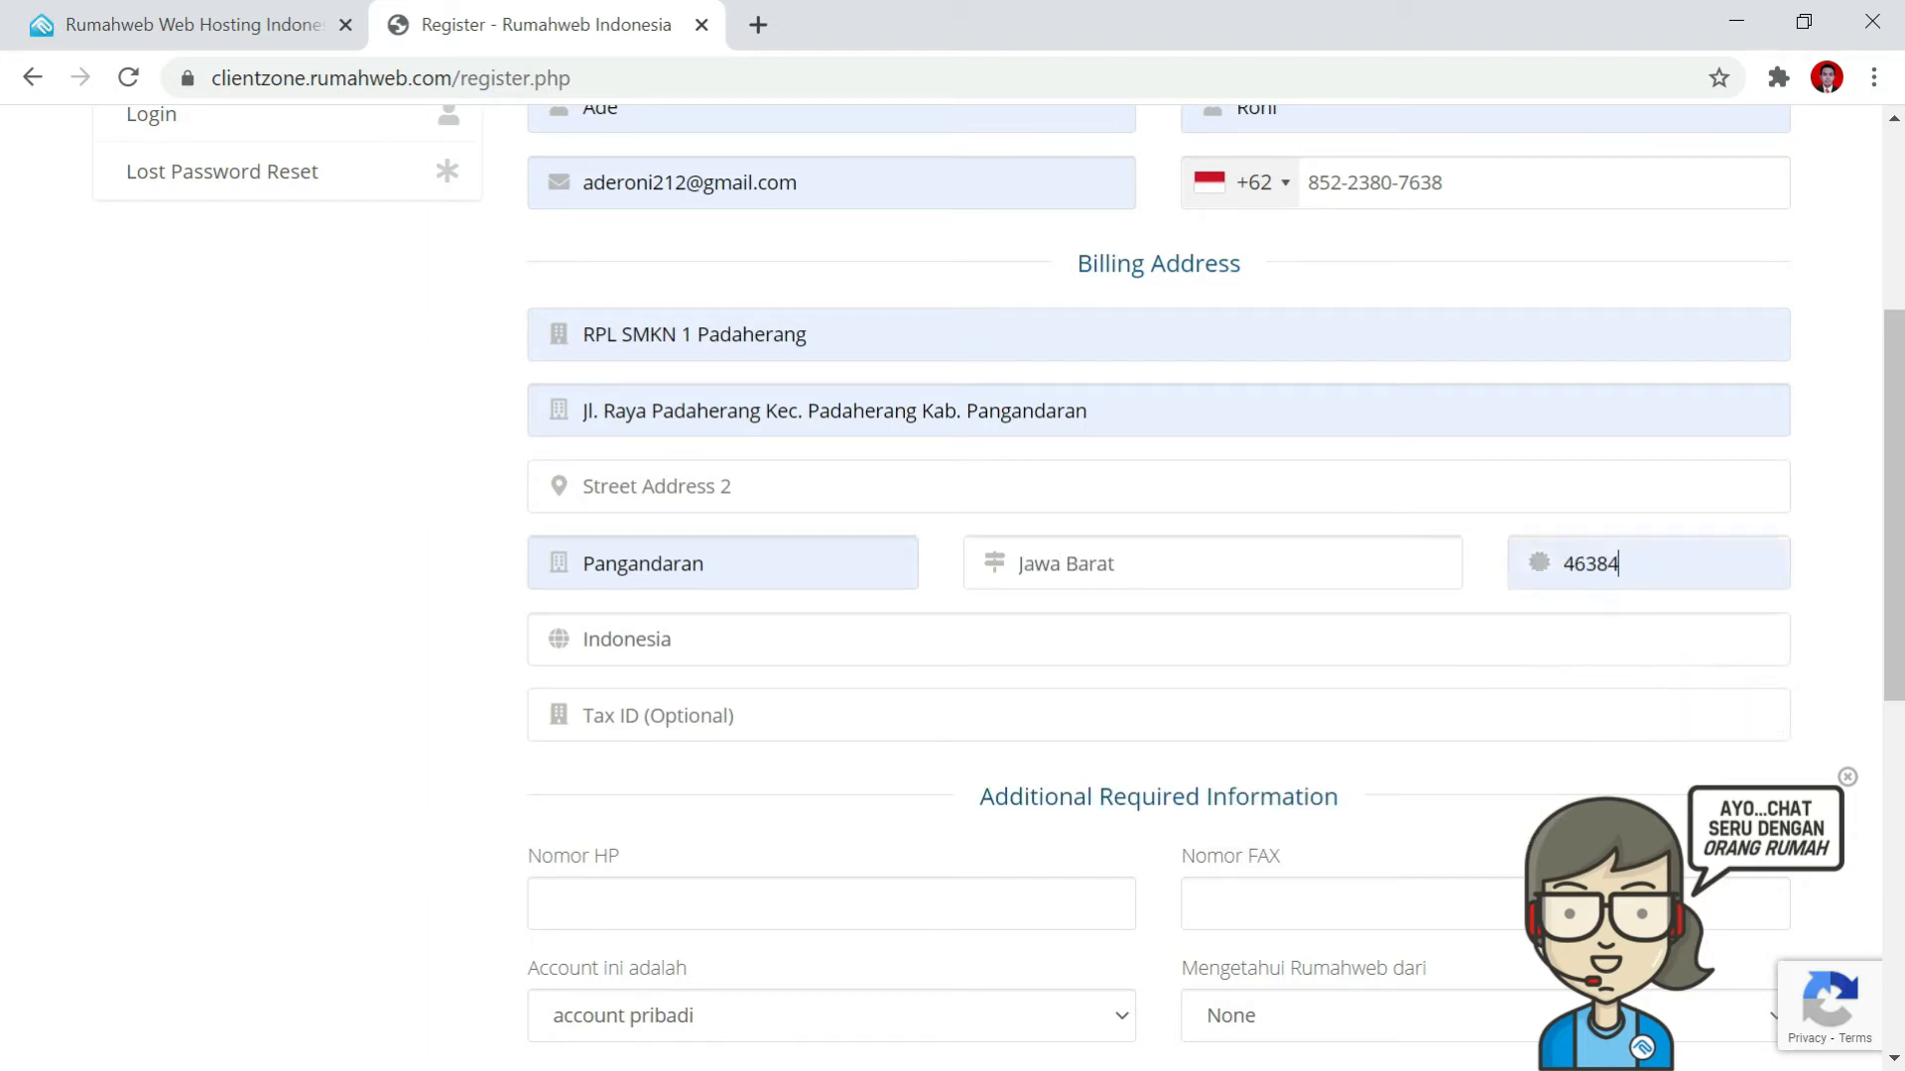
{"action": "left_click", "coordinate": [825, 629]}
{"action": "left_click", "coordinate": [385, 649]}
{"action": "left_click", "coordinate": [689, 720]}
{"action": "scroll", "coordinate": [801, 761], "scroll_direction": "down", "scroll_amount": 1}
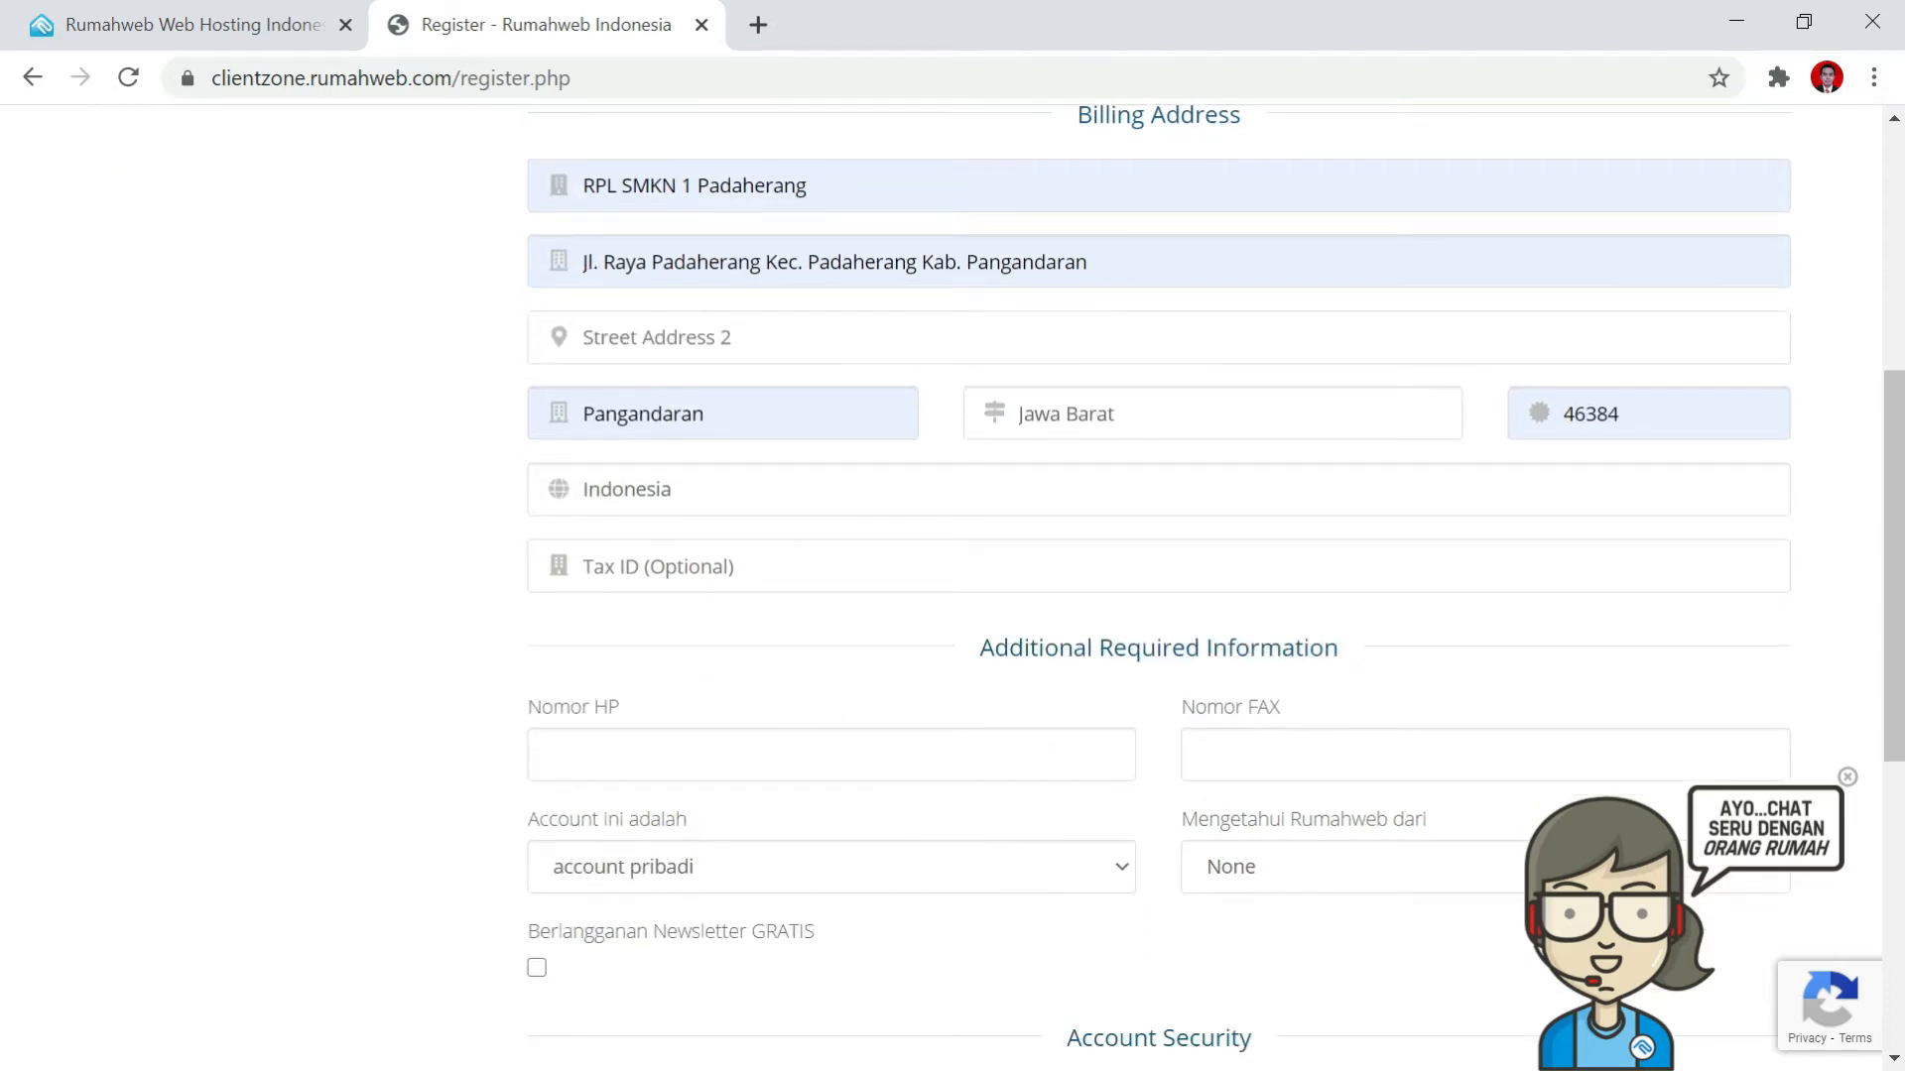
{"action": "scroll", "coordinate": [777, 642], "scroll_direction": "down", "scroll_amount": 1}
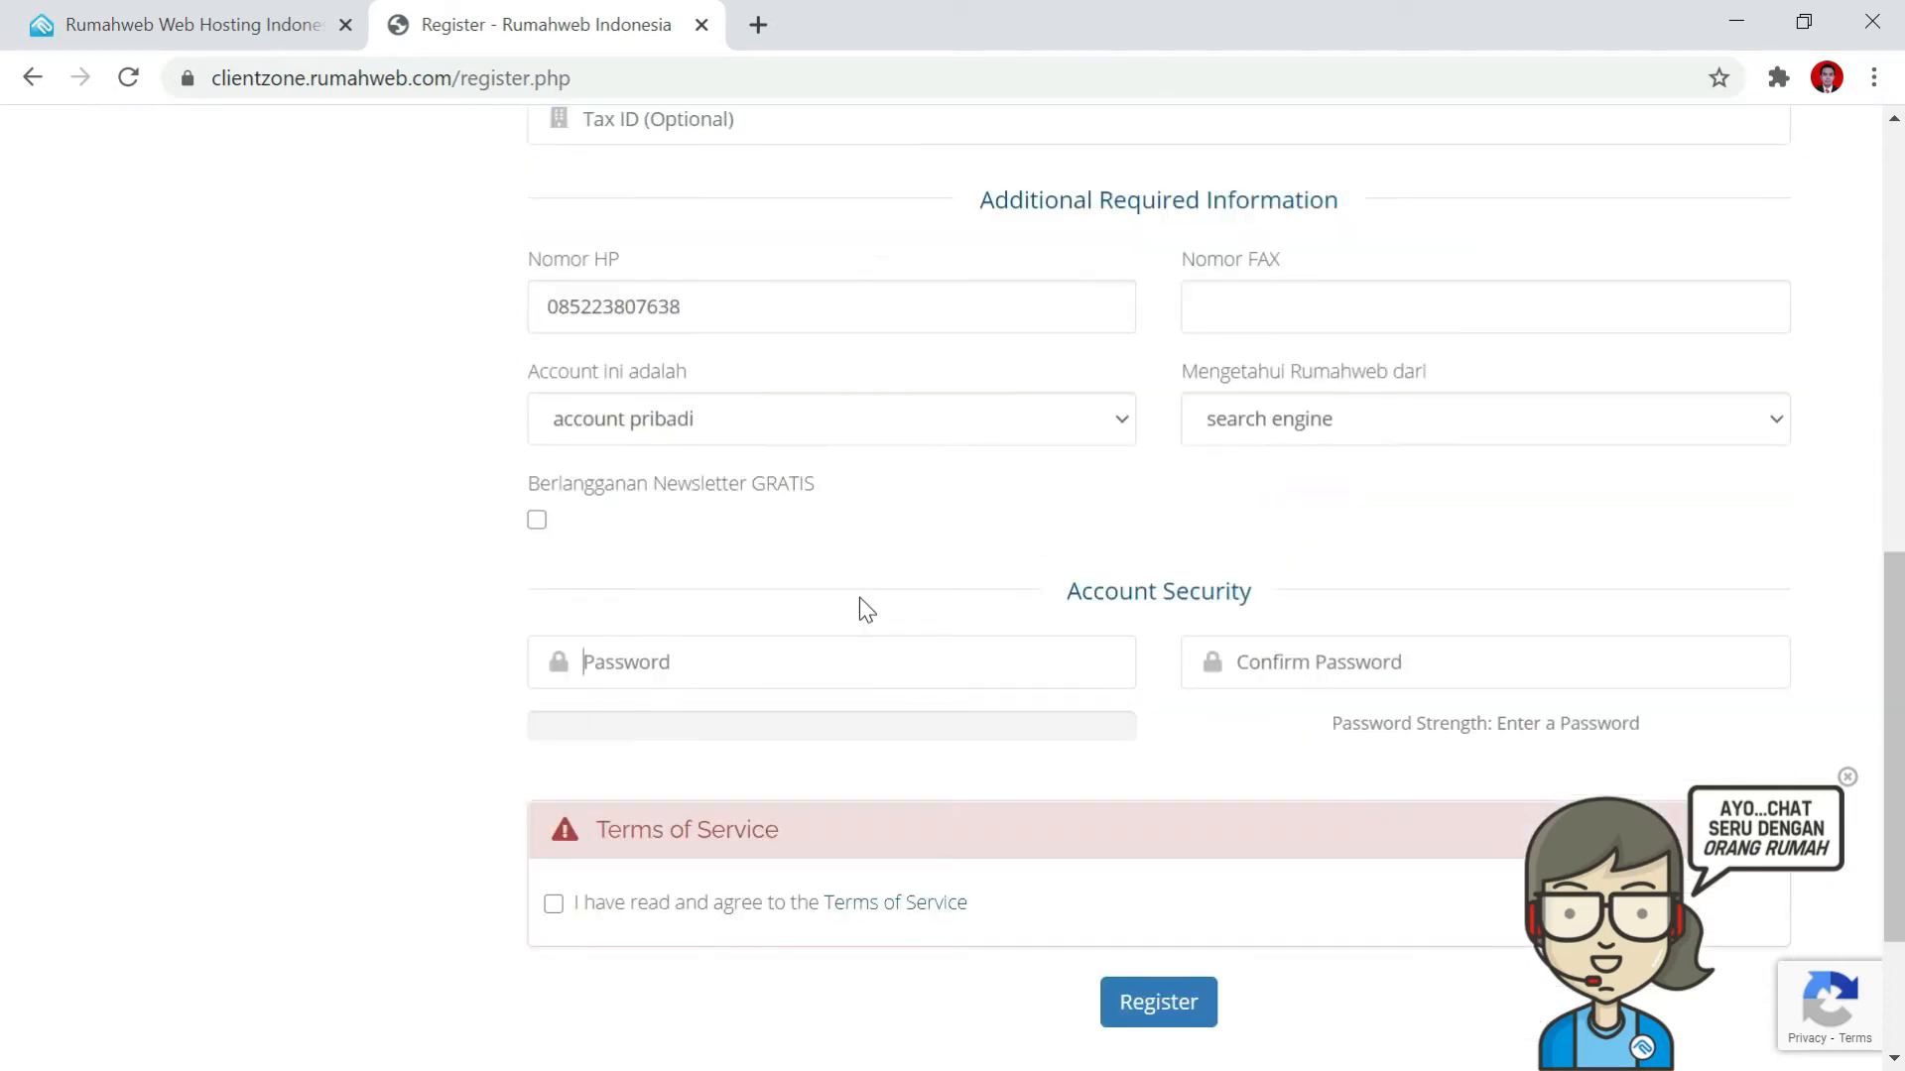
Enter the account password and confirm it.
{"action": "type", "text": "••••••••••"}
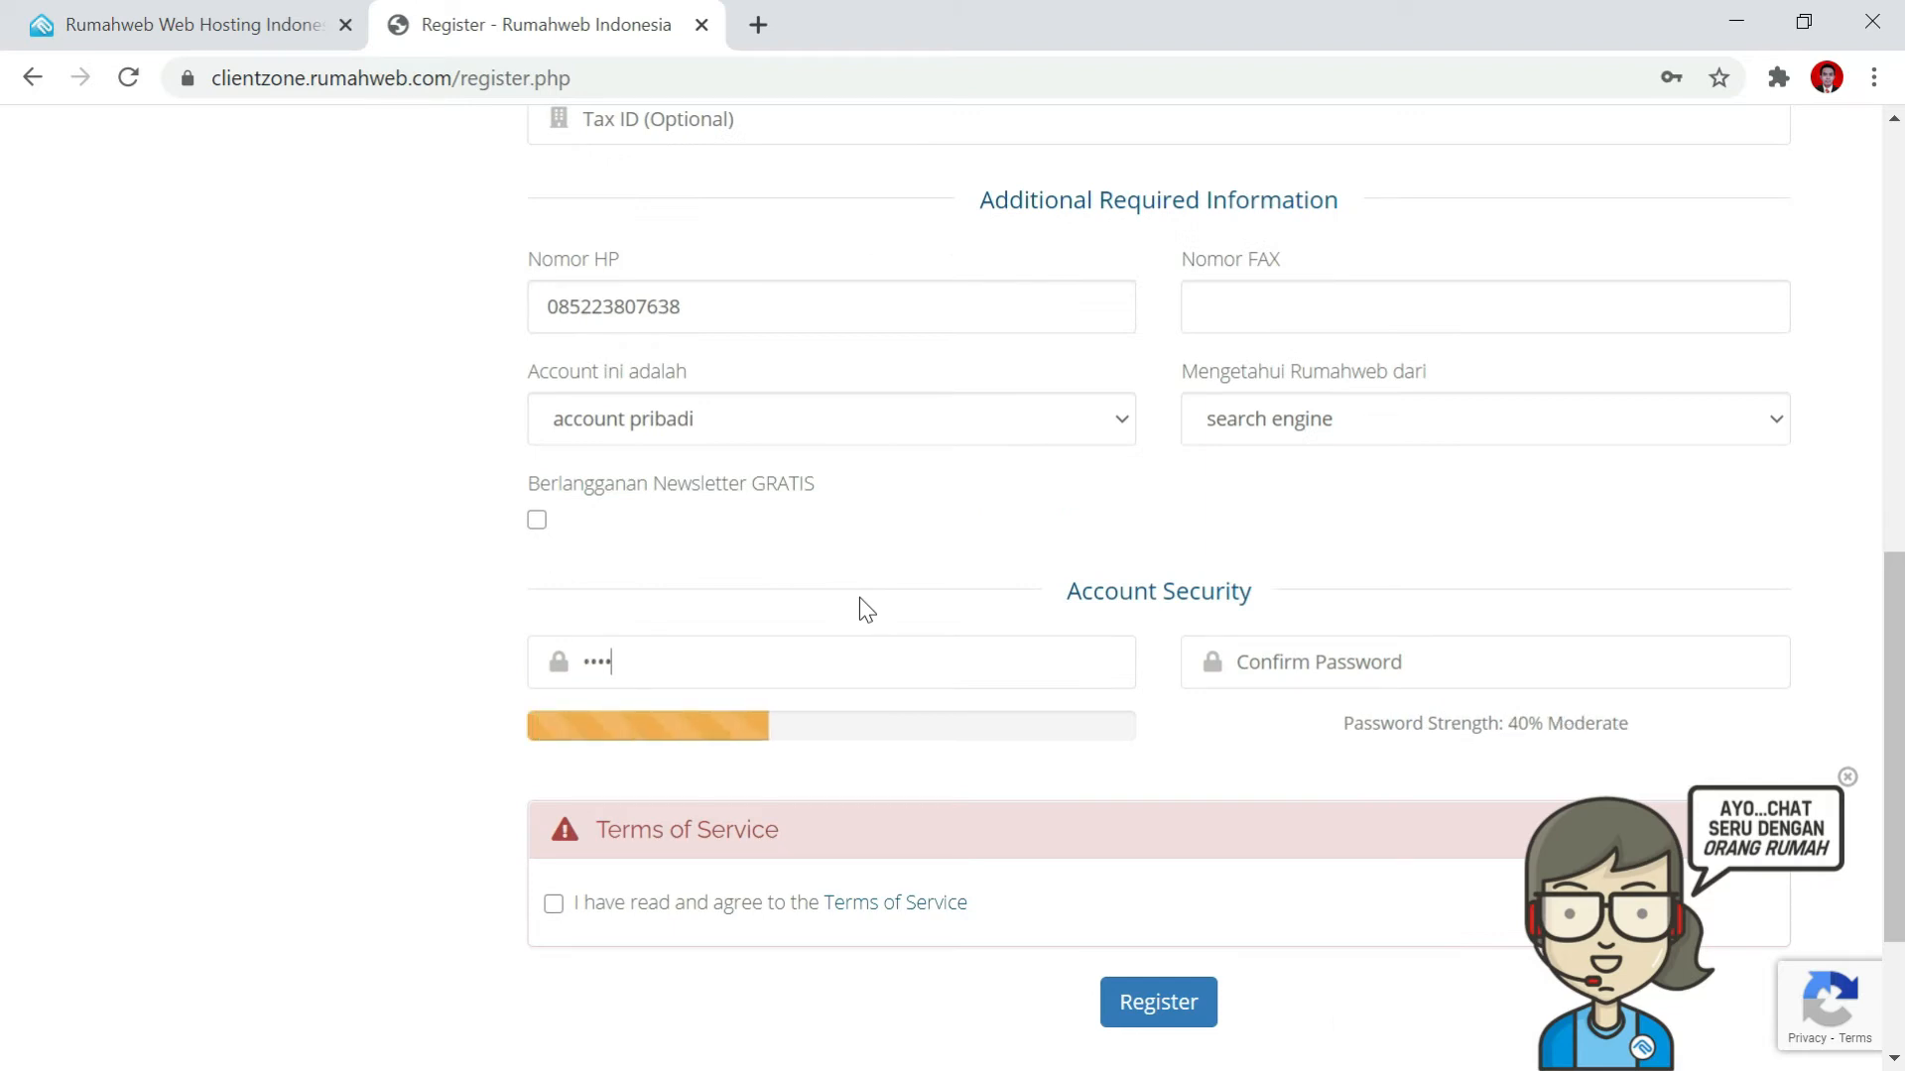
{"action": "type", "text": "•••••"}
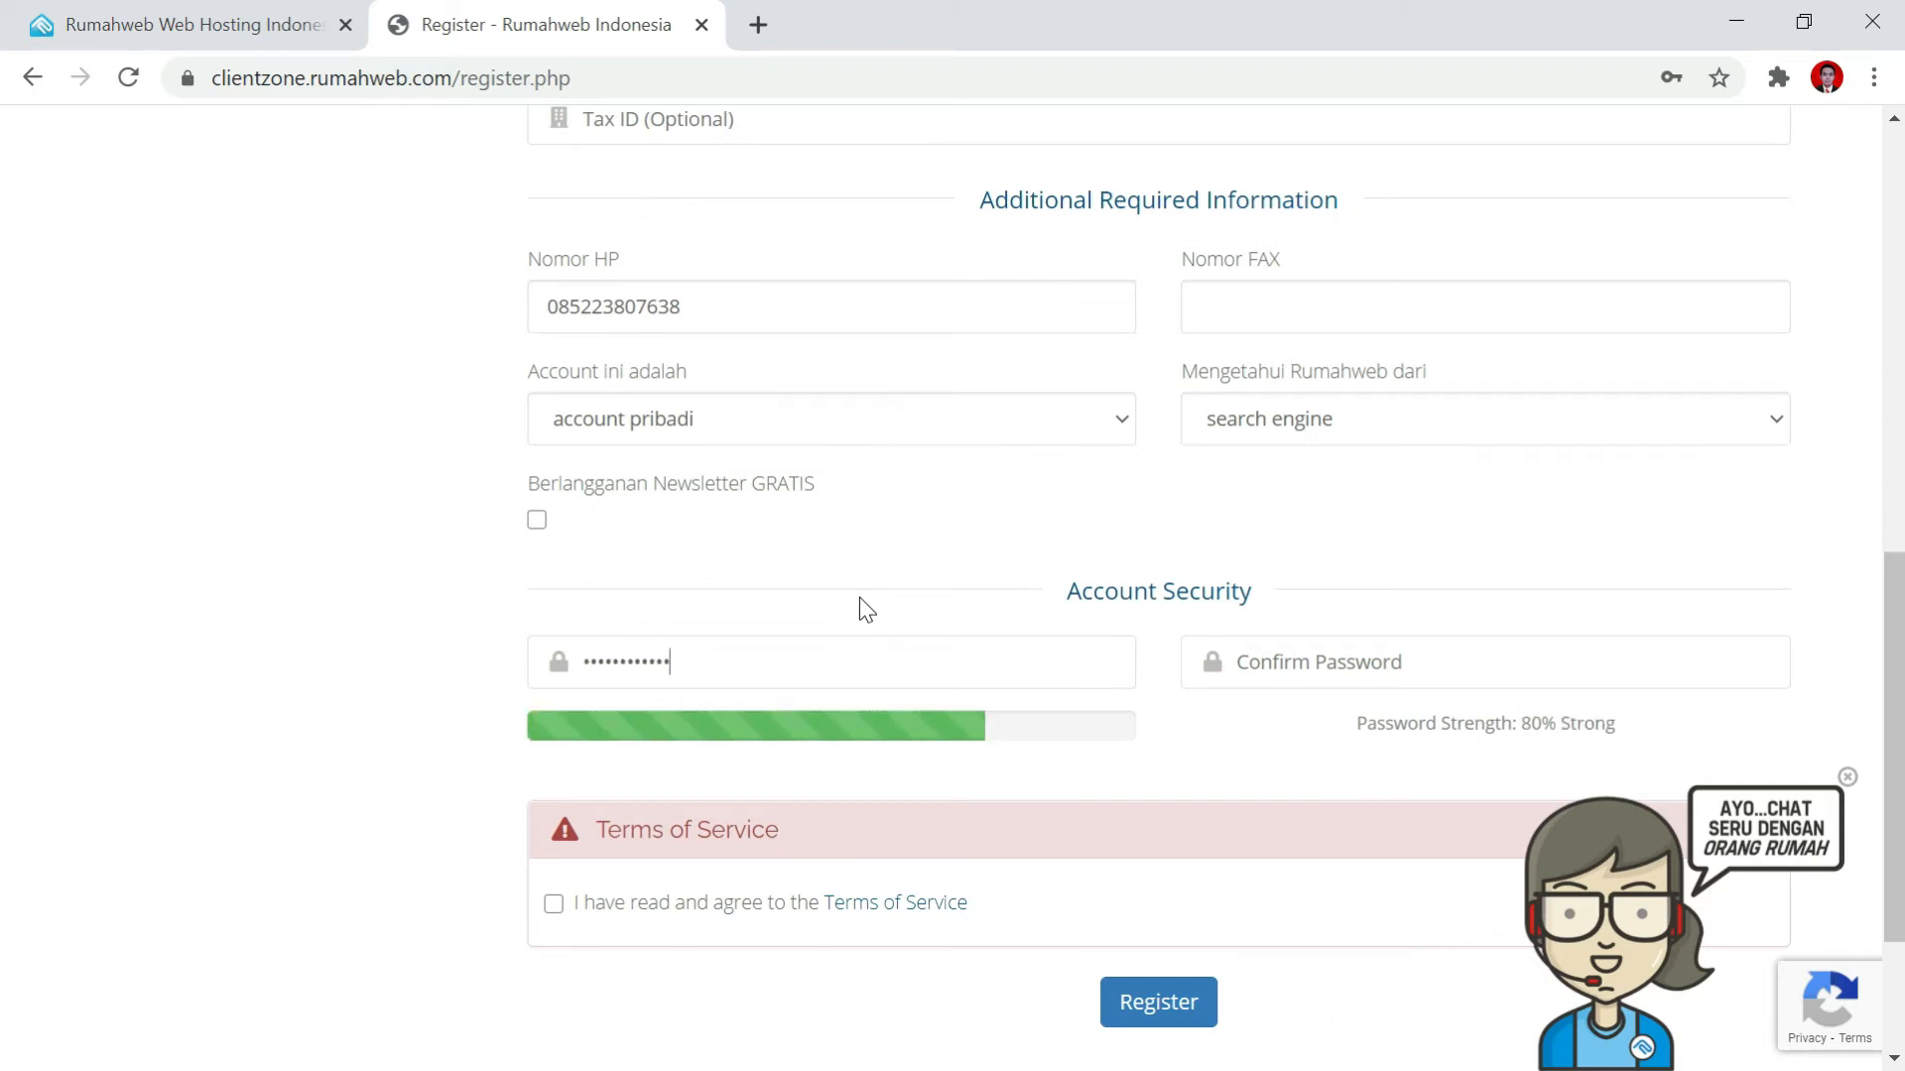
{"action": "key", "text": "Tab"}
{"action": "type", "text": "•••••••"}
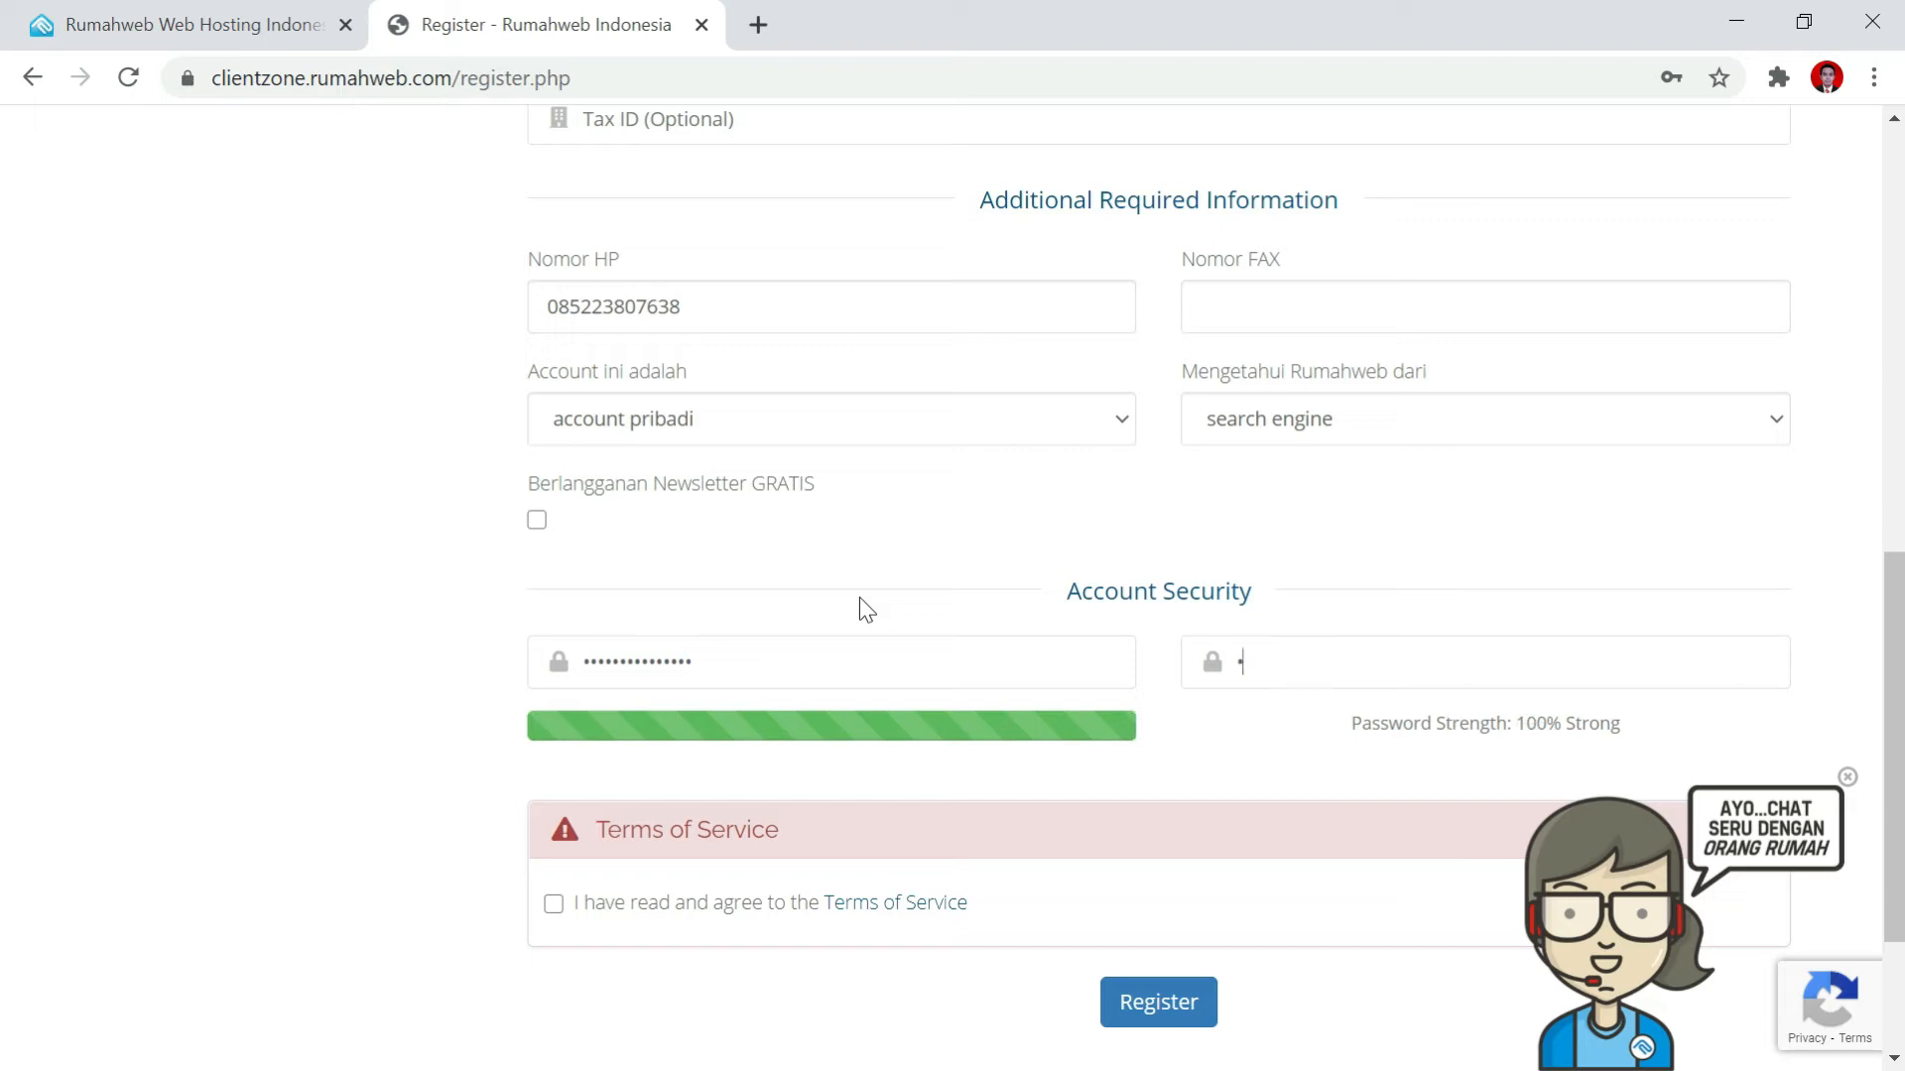
{"action": "type", "text": "••••••••"}
Agree to the Terms of Service at the bottom of the registration form.
{"action": "scroll", "coordinate": [932, 543], "scroll_direction": "down", "scroll_amount": 1}
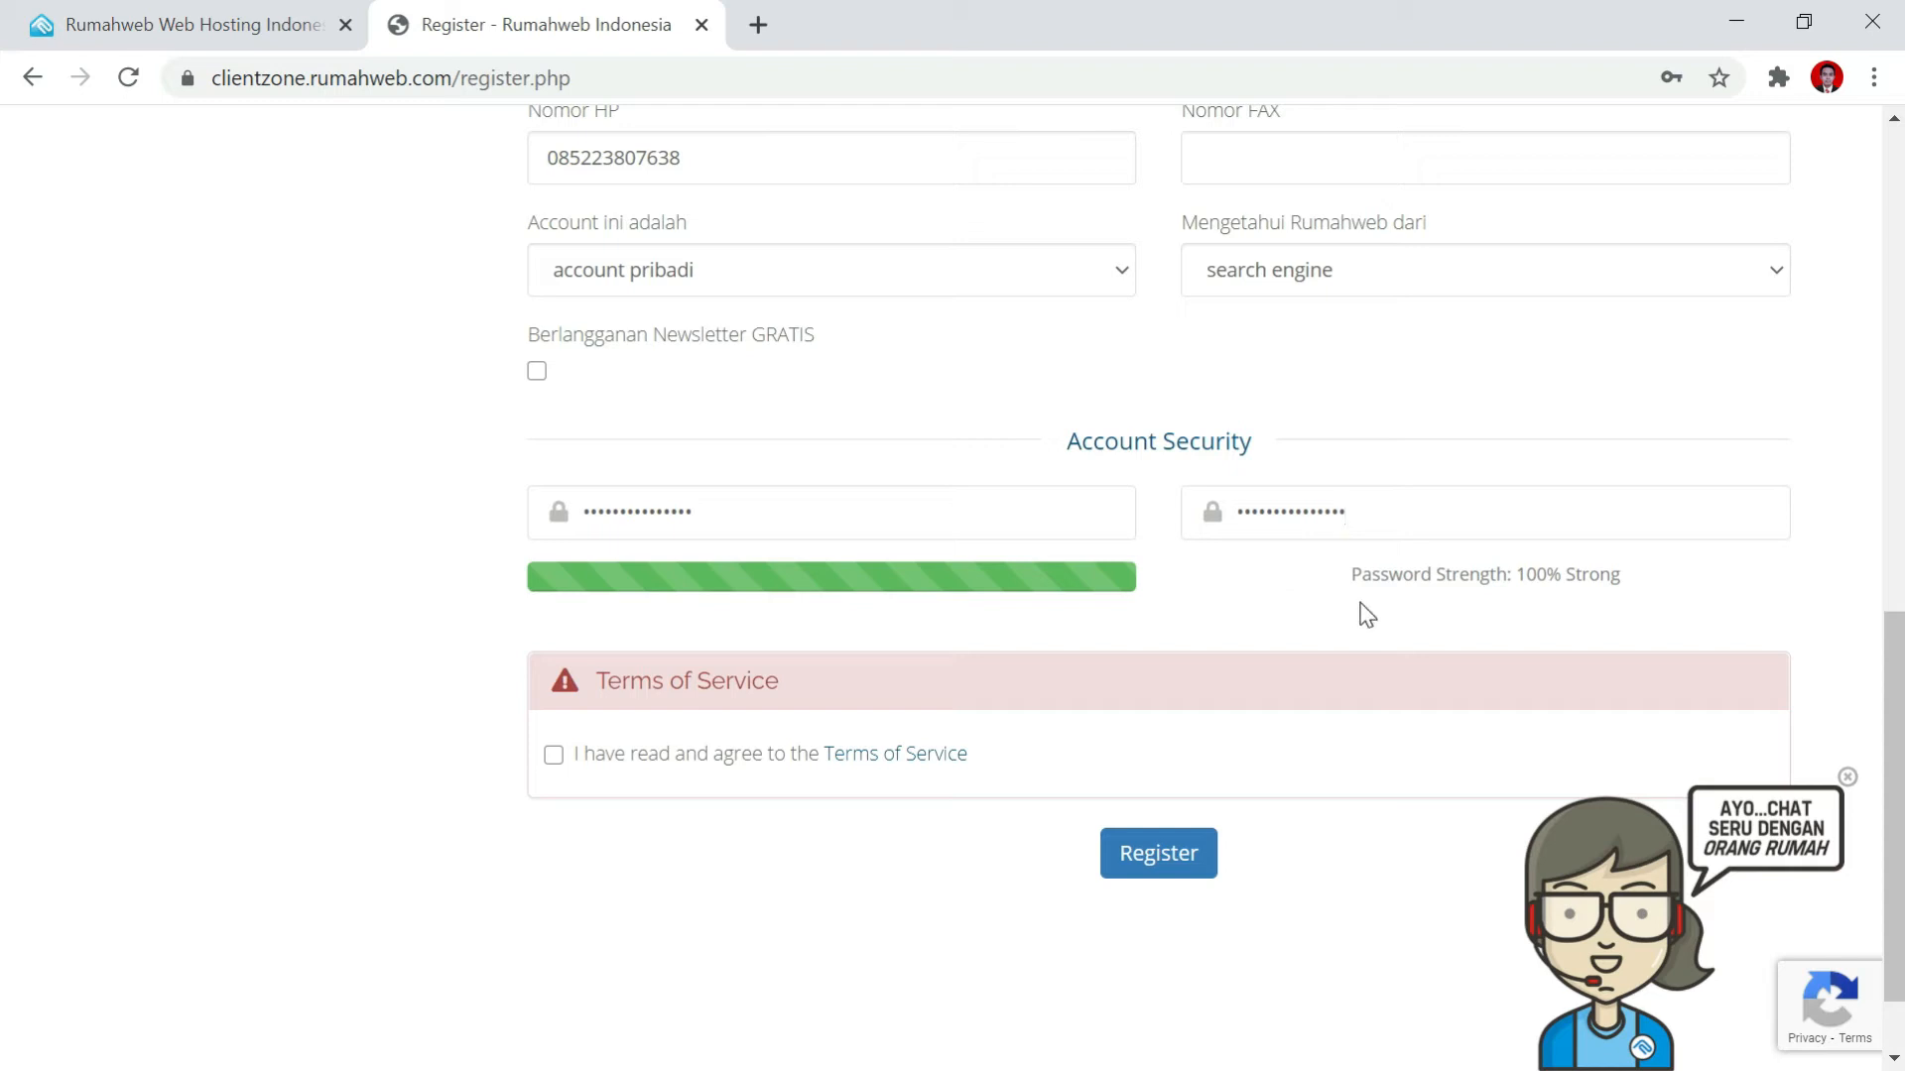
{"action": "scroll", "coordinate": [778, 566], "scroll_direction": "down", "scroll_amount": 1}
{"action": "scroll", "coordinate": [754, 535], "scroll_direction": "up", "scroll_amount": 3}
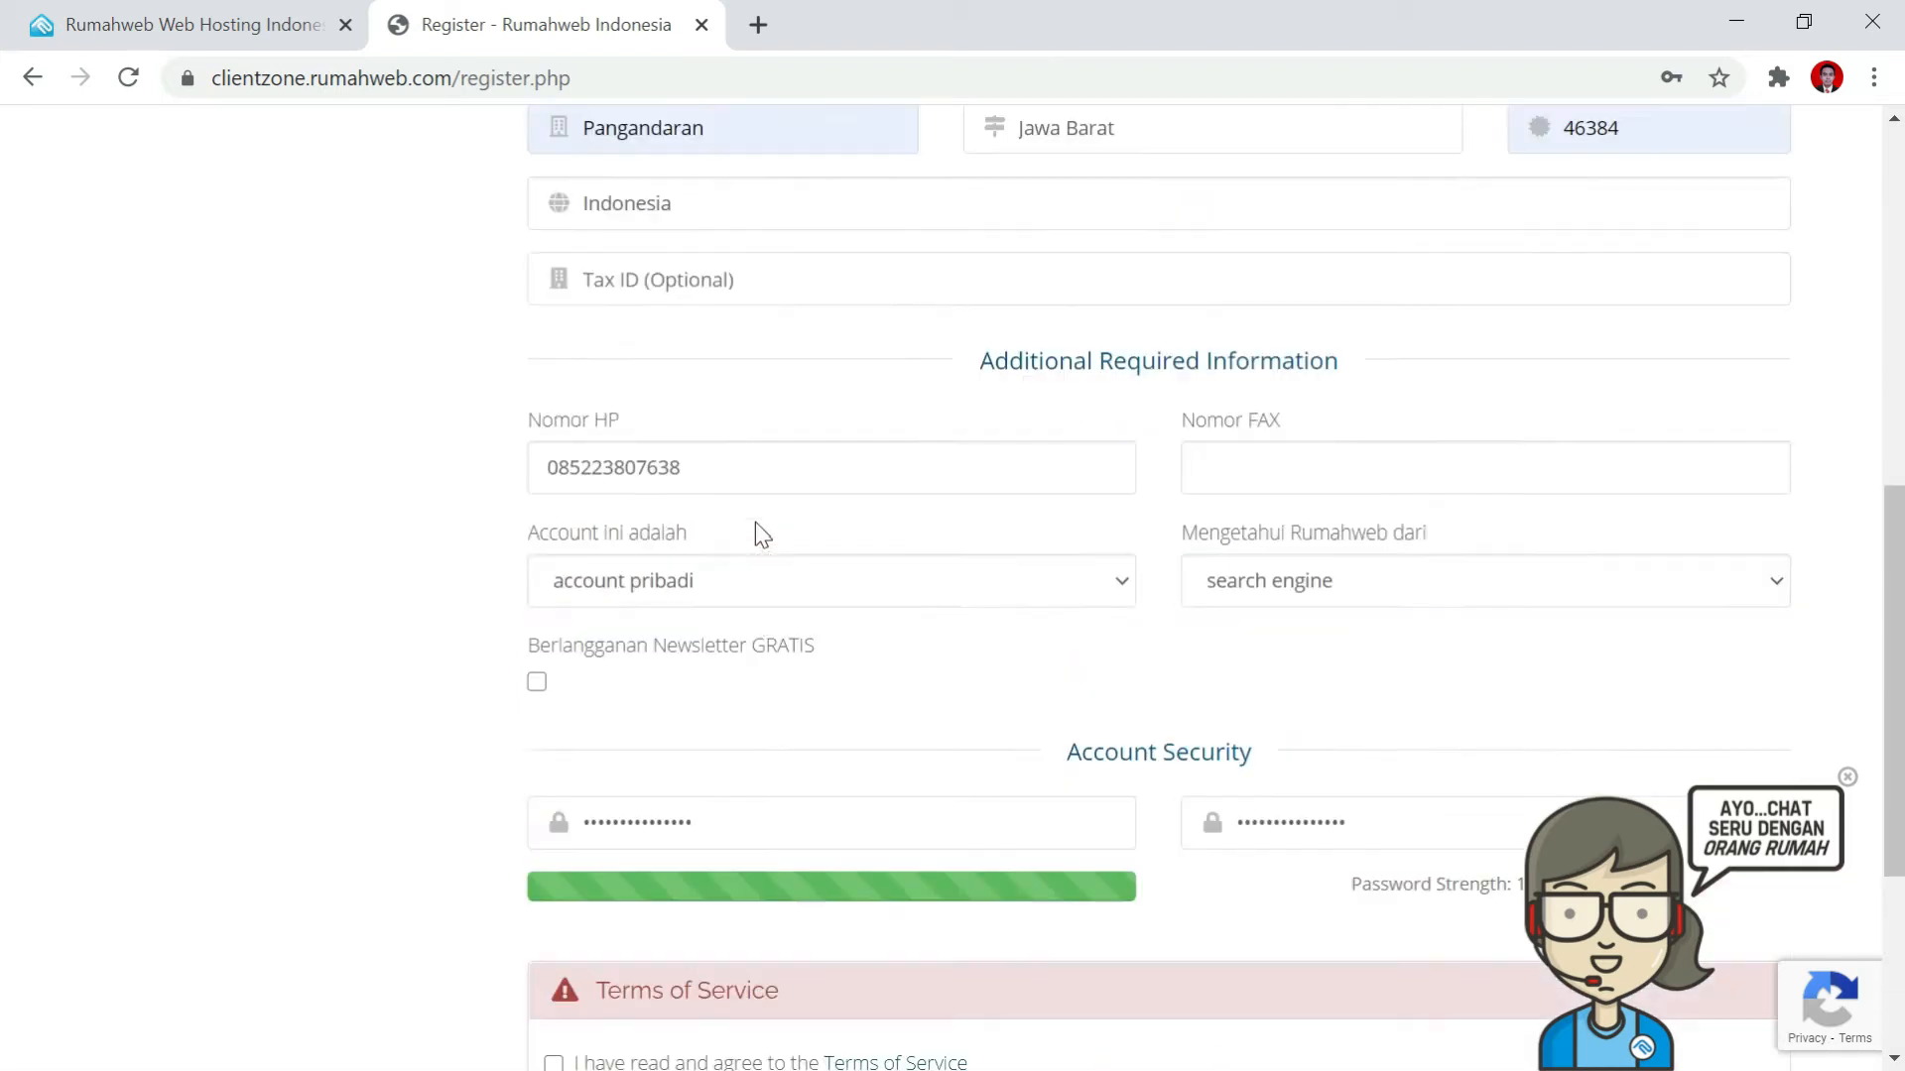
{"action": "scroll", "coordinate": [764, 526], "scroll_direction": "up", "scroll_amount": 8}
{"action": "scroll", "coordinate": [806, 444], "scroll_direction": "down", "scroll_amount": 7}
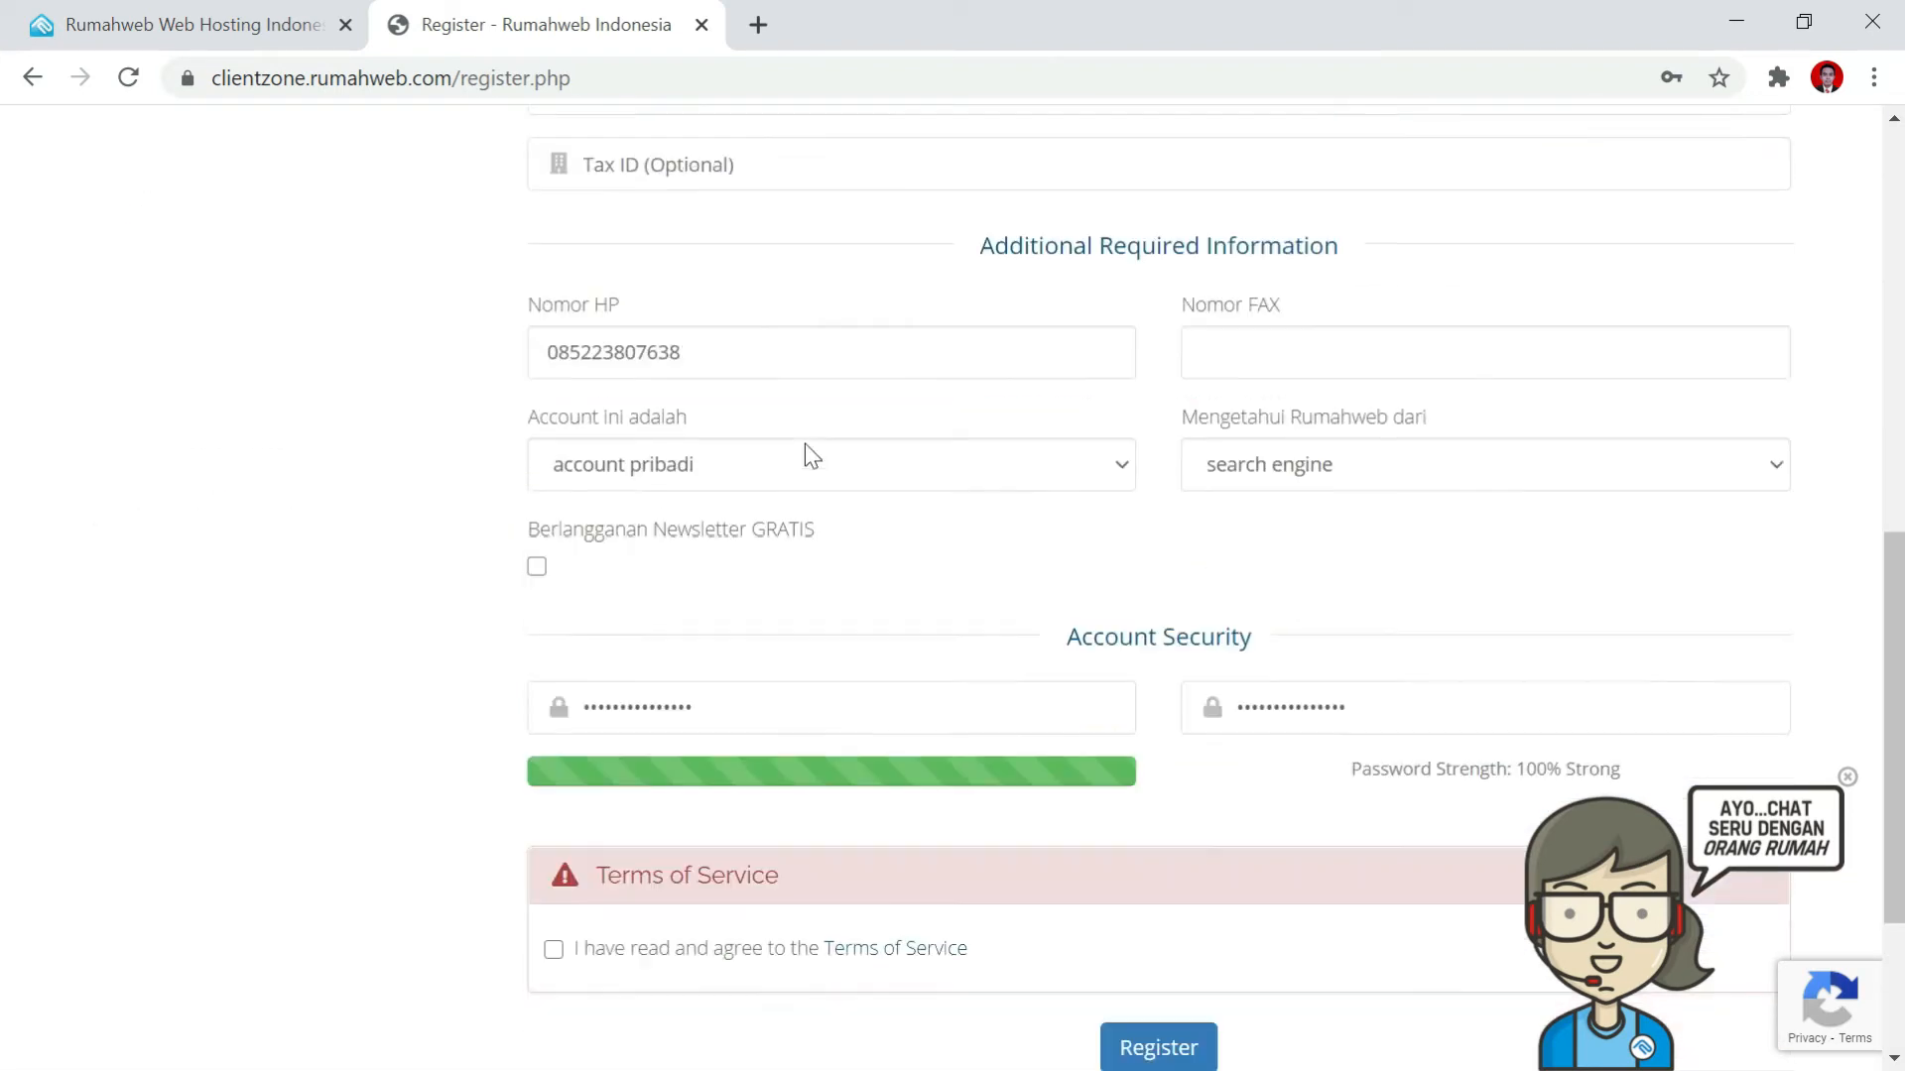
{"action": "scroll", "coordinate": [805, 443], "scroll_direction": "down", "scroll_amount": 4}
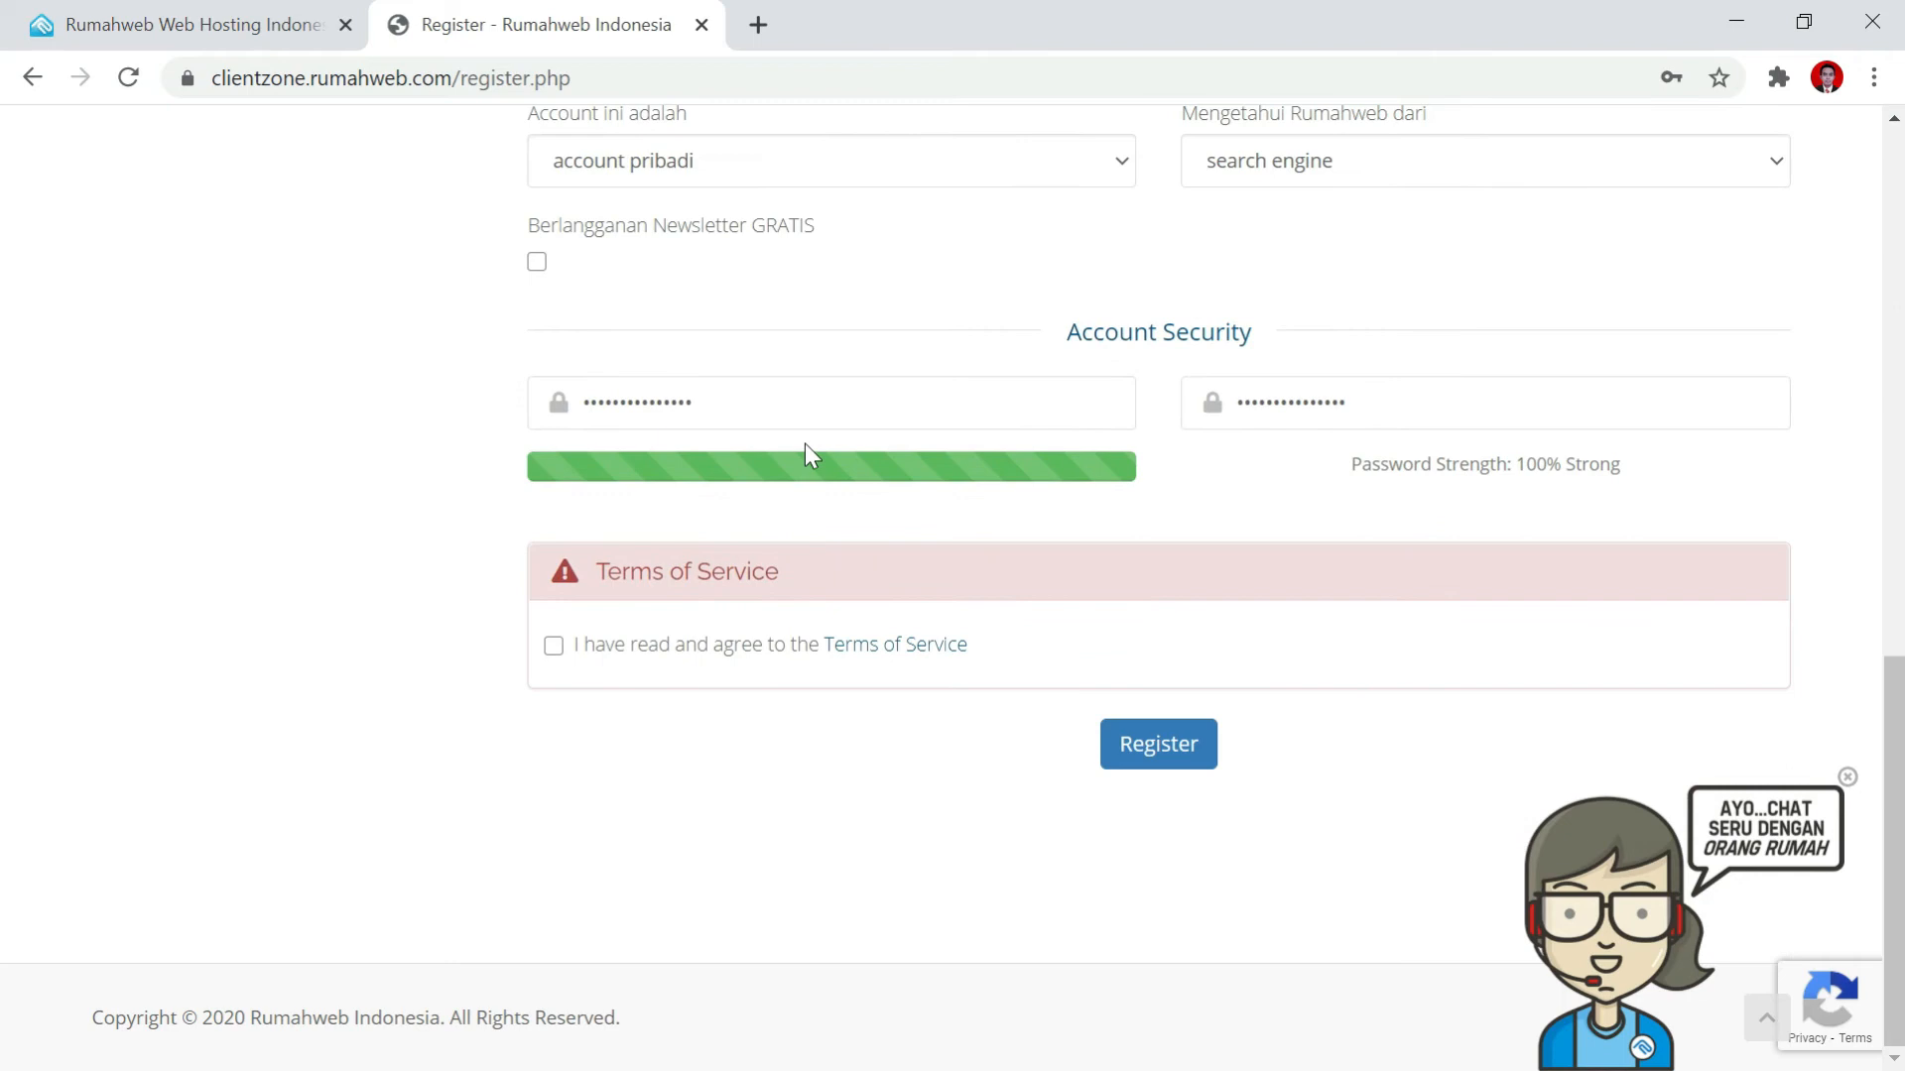
{"action": "left_click", "coordinate": [554, 646]}
Submit the registration, save the password in Chrome, and bring up the Domains menu.
{"action": "left_click", "coordinate": [1163, 746]}
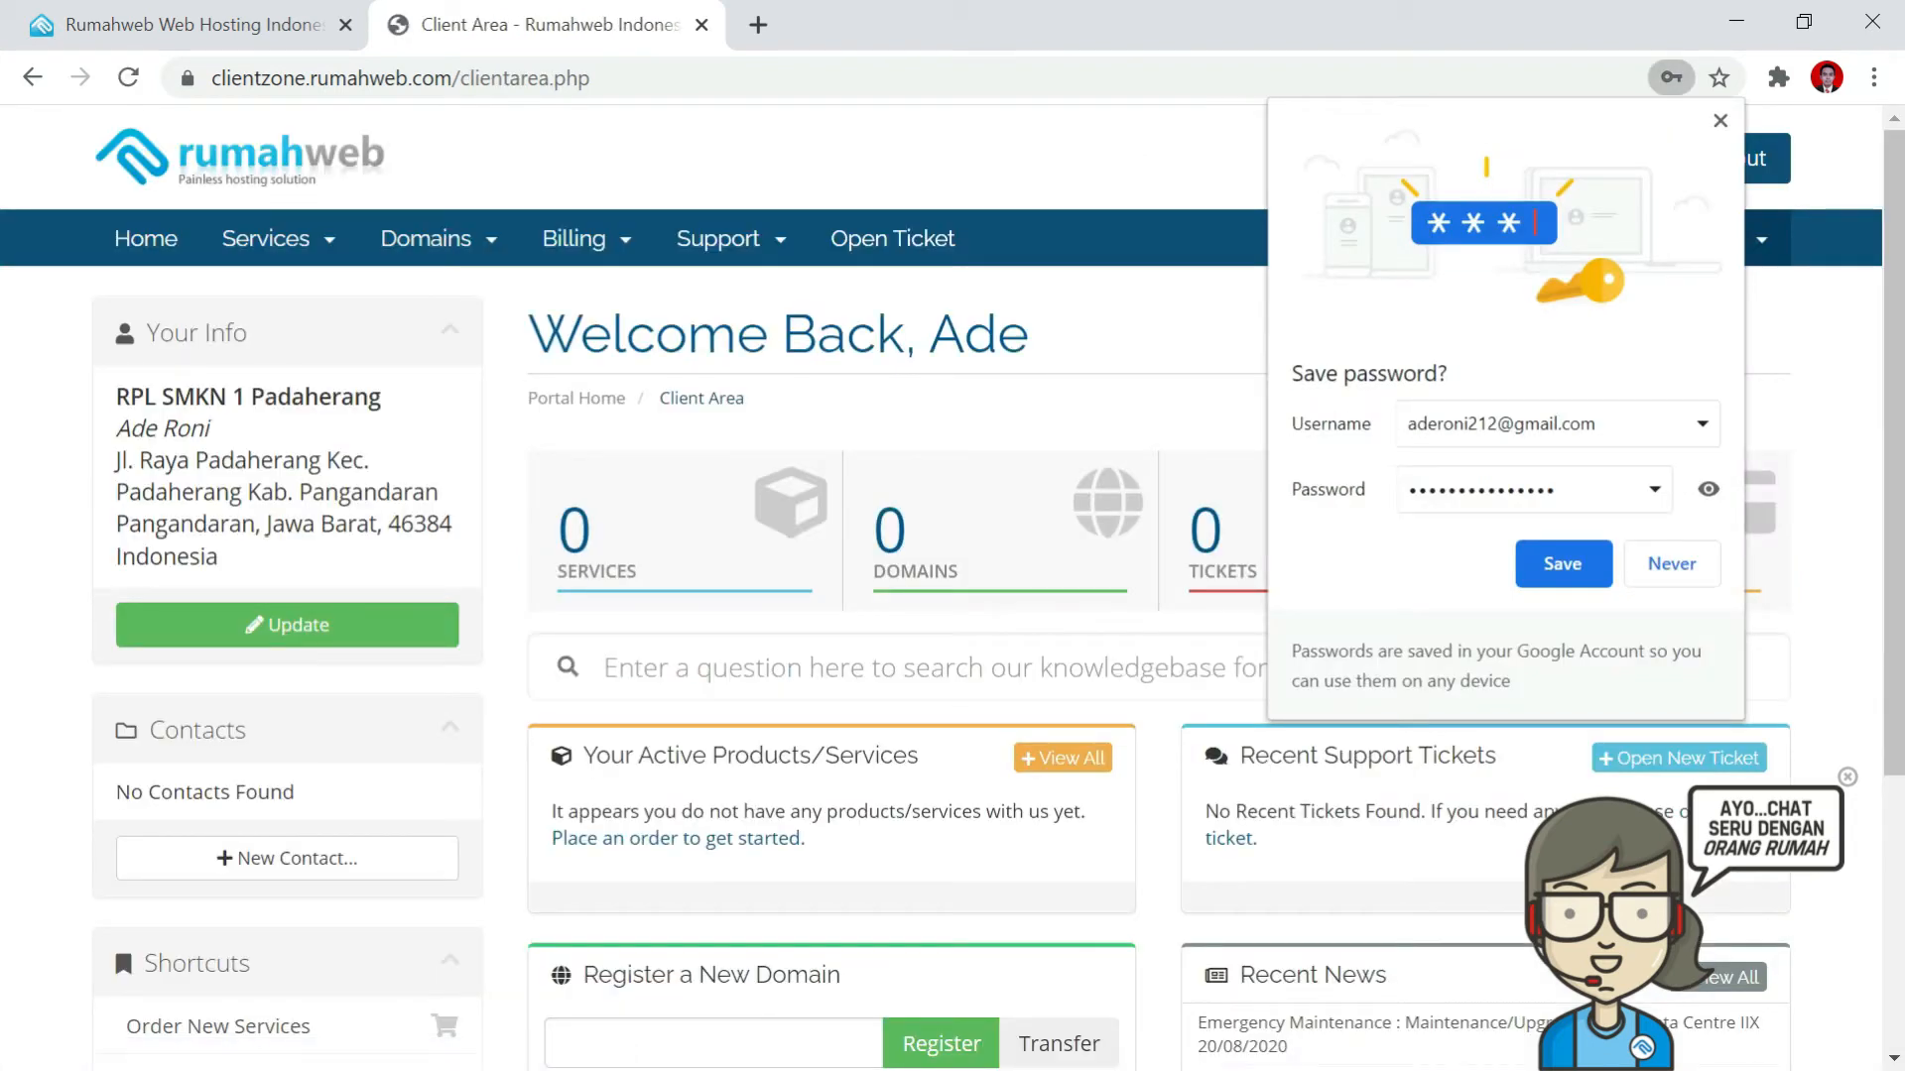
{"action": "left_click", "coordinate": [1564, 563]}
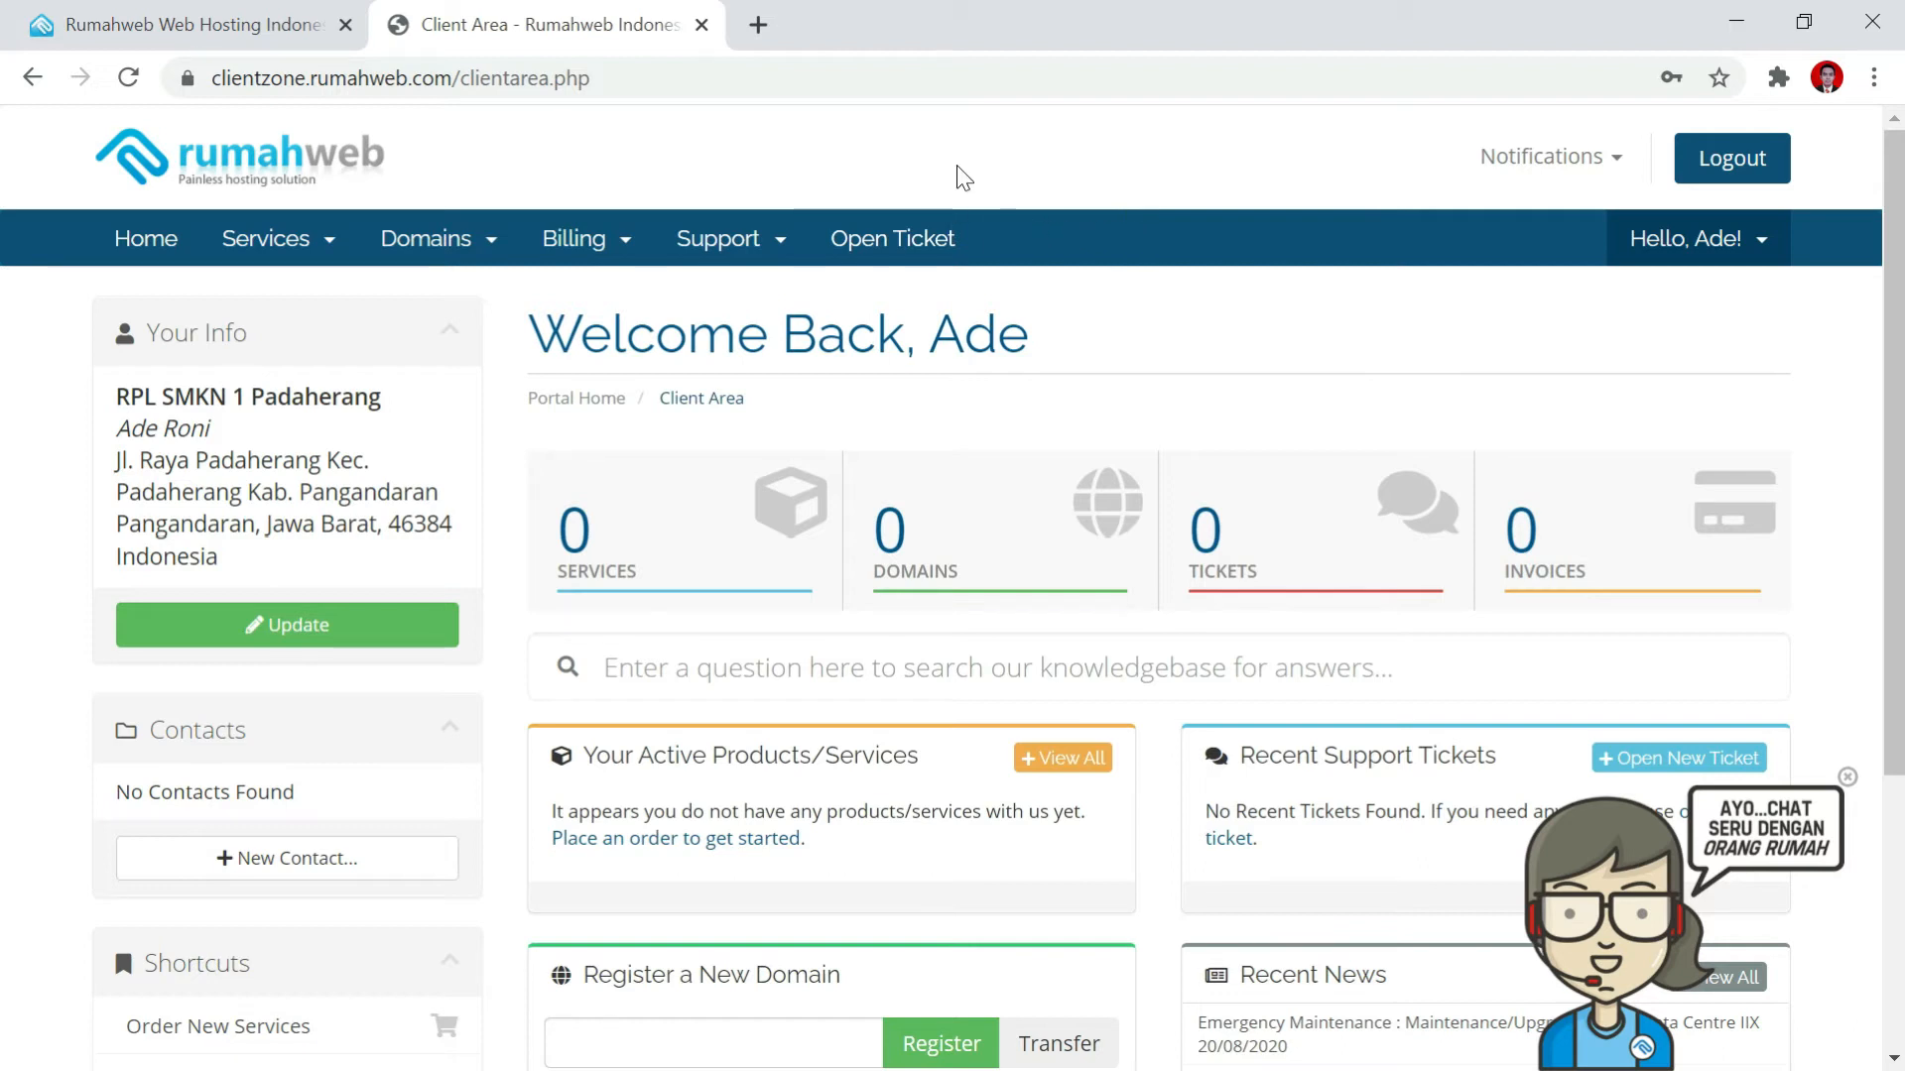
{"action": "scroll", "coordinate": [1041, 724], "scroll_direction": "down", "scroll_amount": 1}
{"action": "scroll", "coordinate": [1059, 718], "scroll_direction": "up", "scroll_amount": 1}
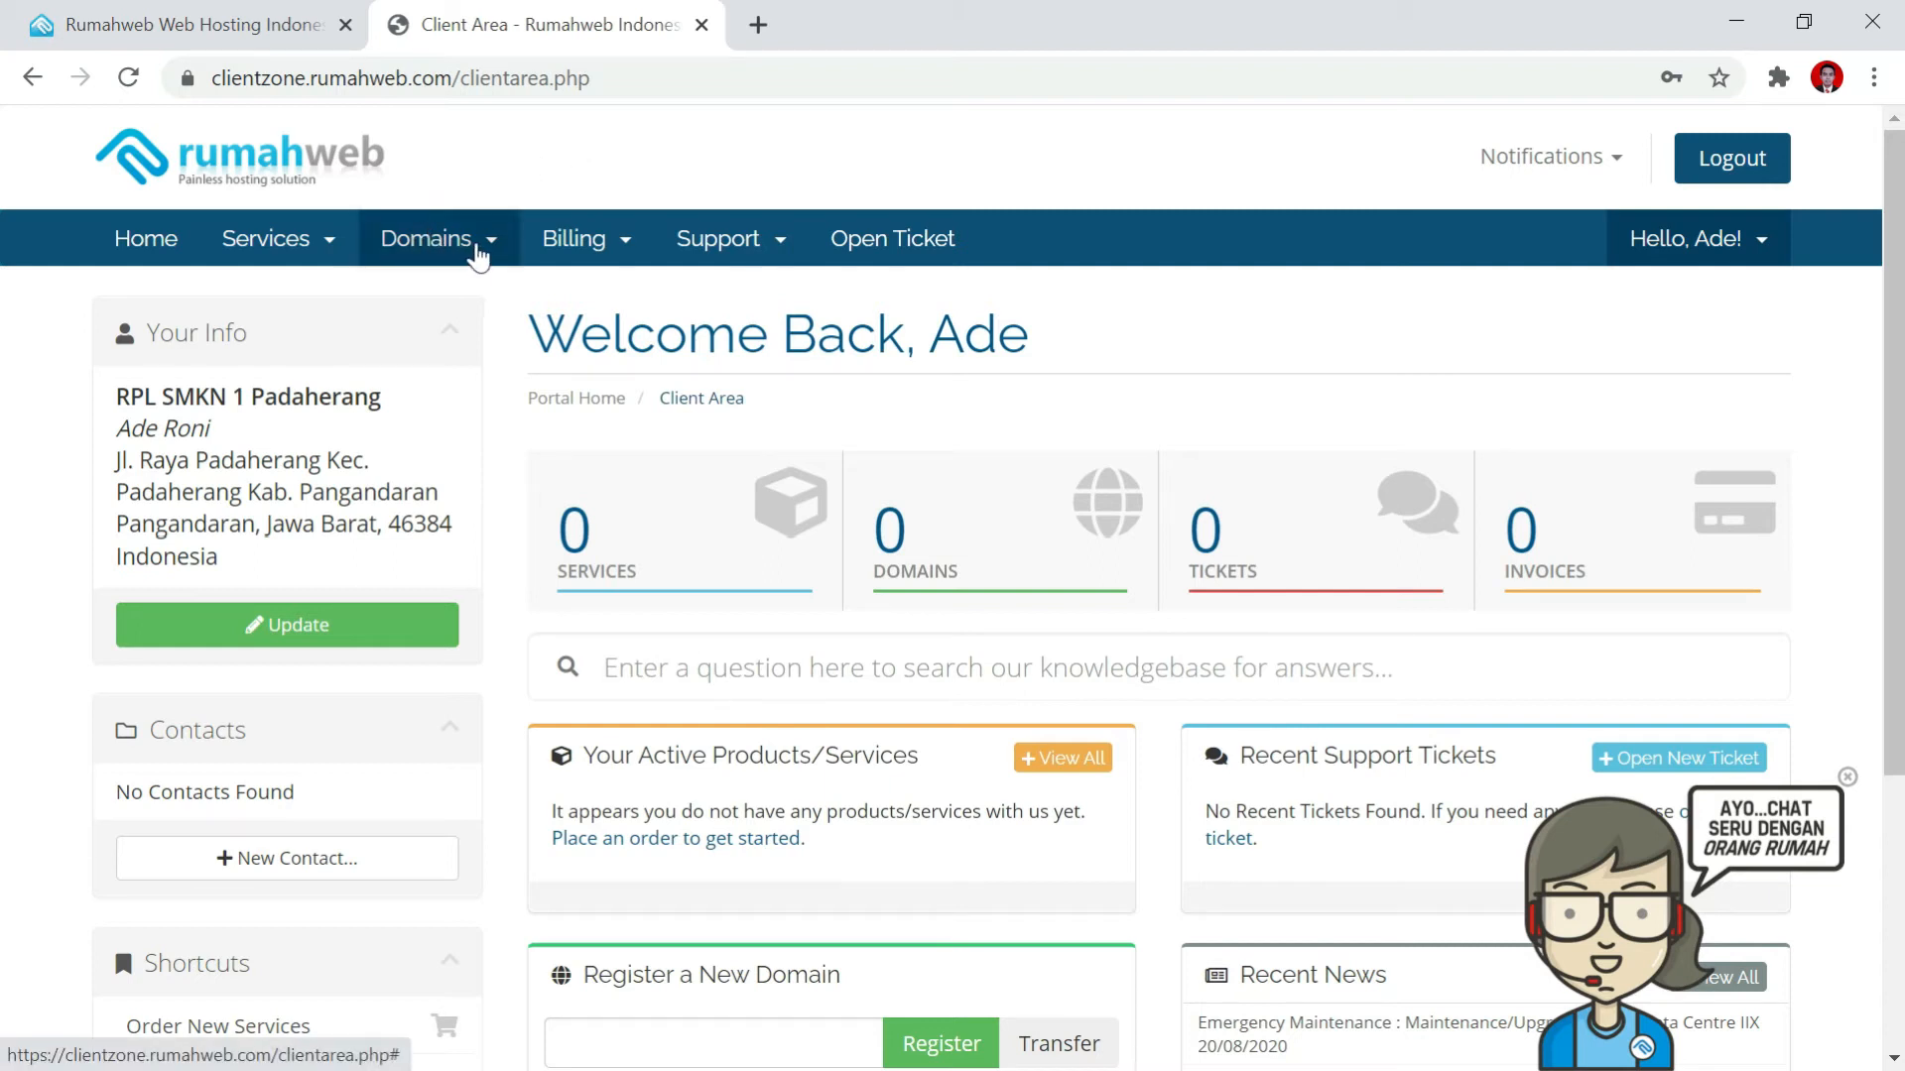
{"action": "left_click", "coordinate": [476, 246]}
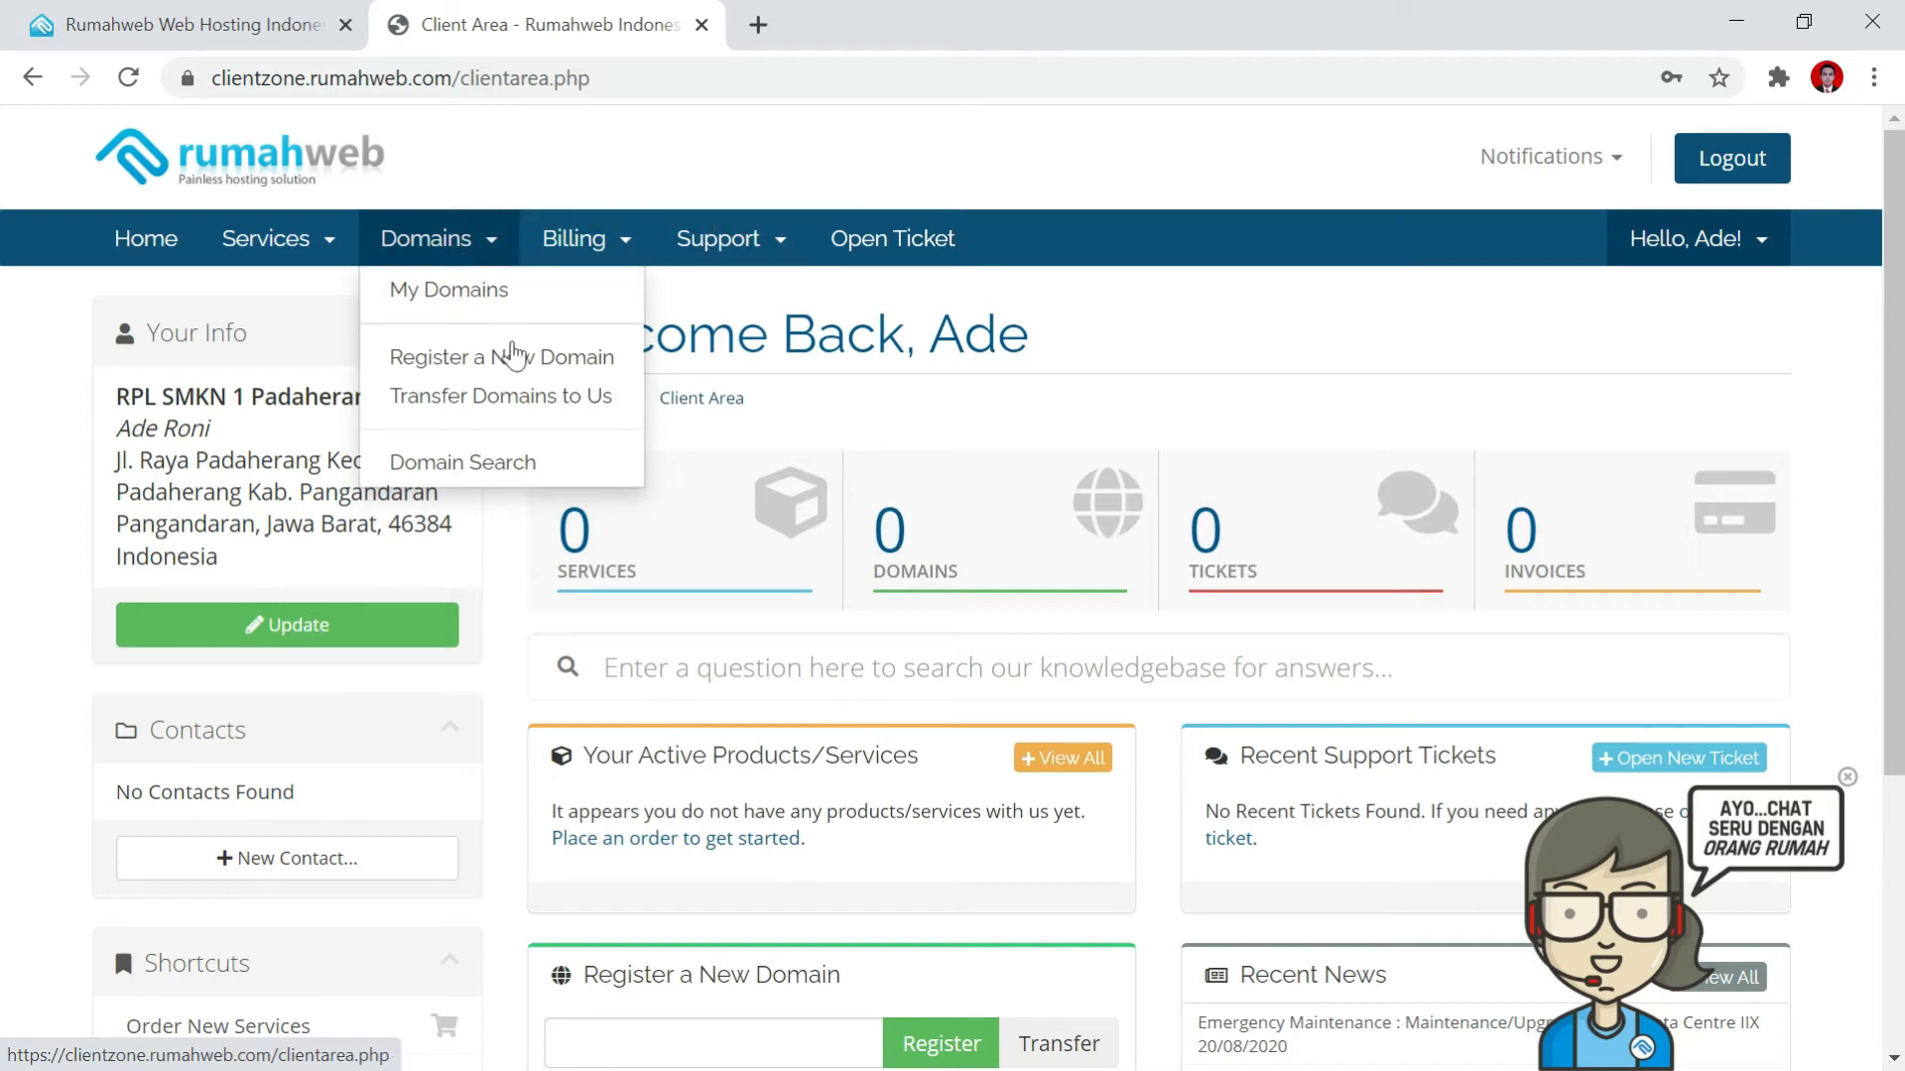
Via Register a New Domain and Order Now, search for smpn2kalipucang.sch.id.
{"action": "left_click", "coordinate": [520, 371]}
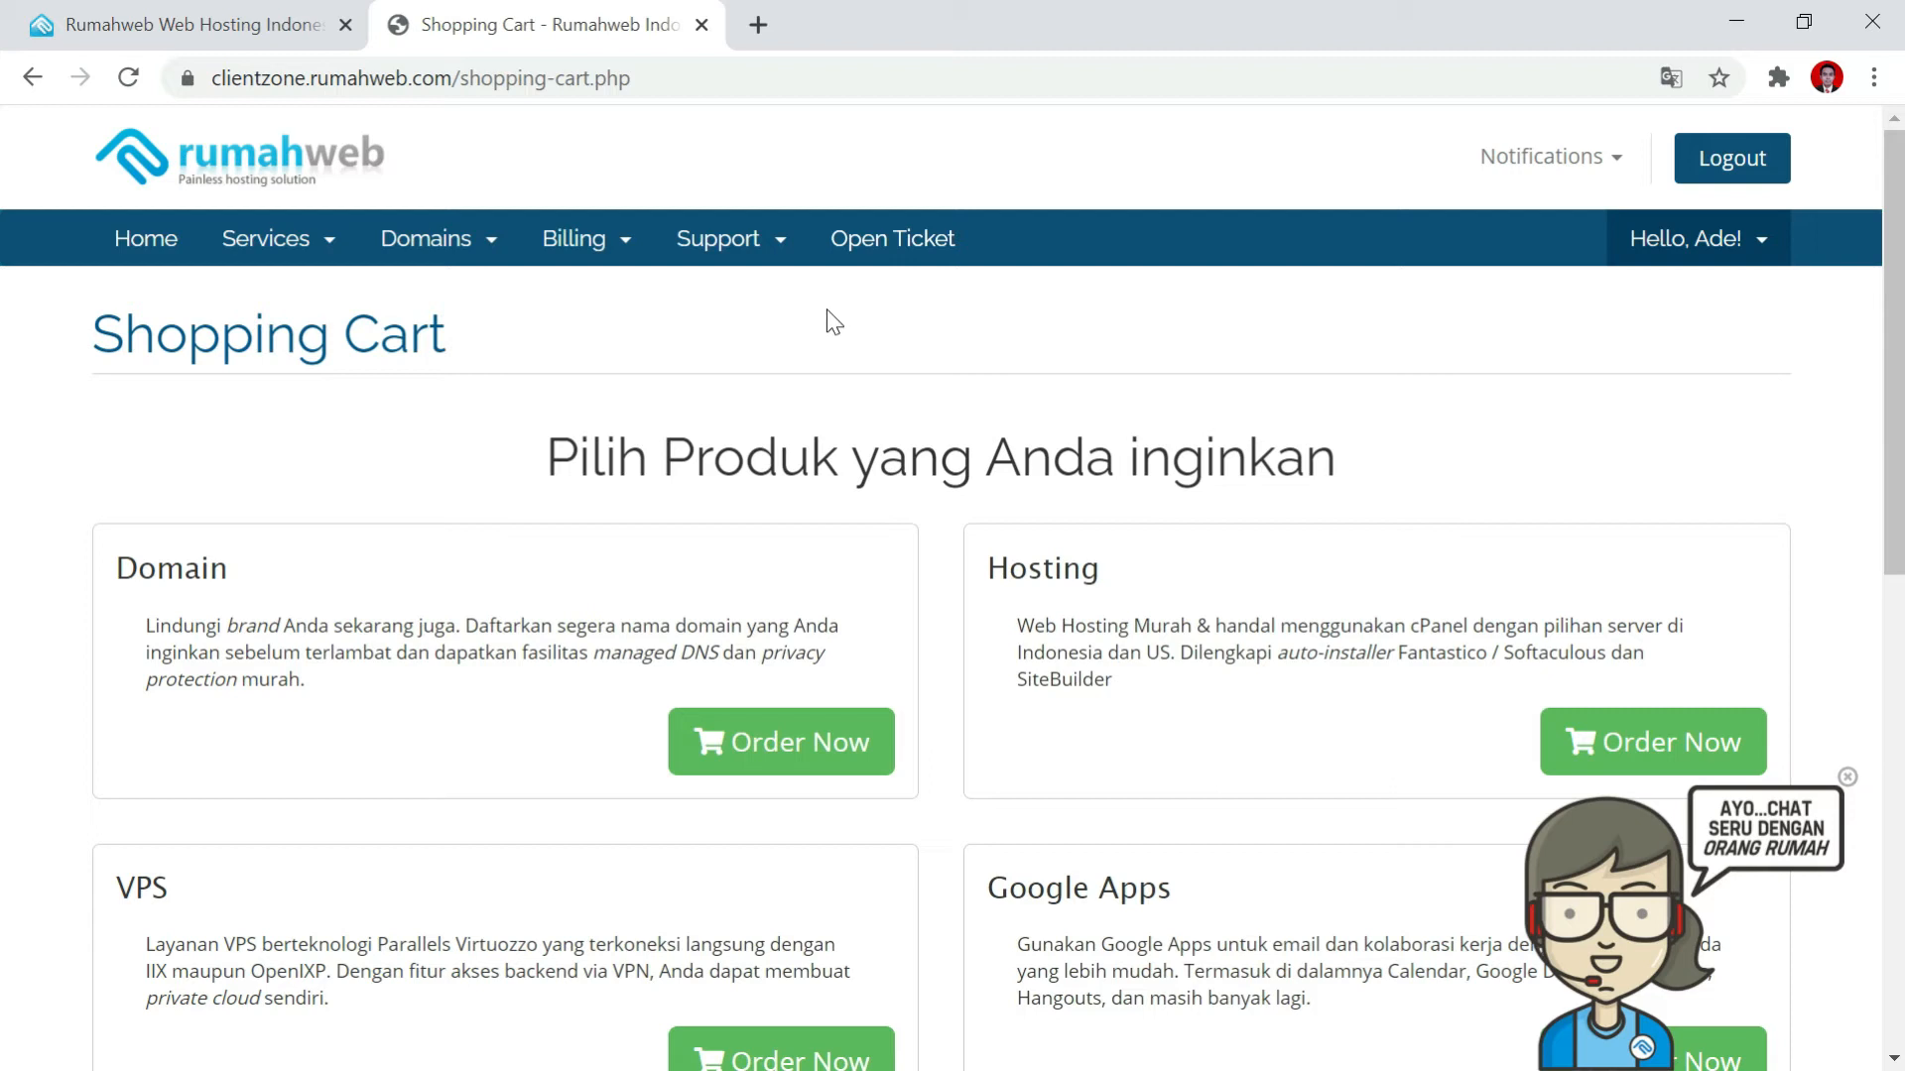
{"action": "scroll", "coordinate": [773, 625], "scroll_direction": "down", "scroll_amount": 1}
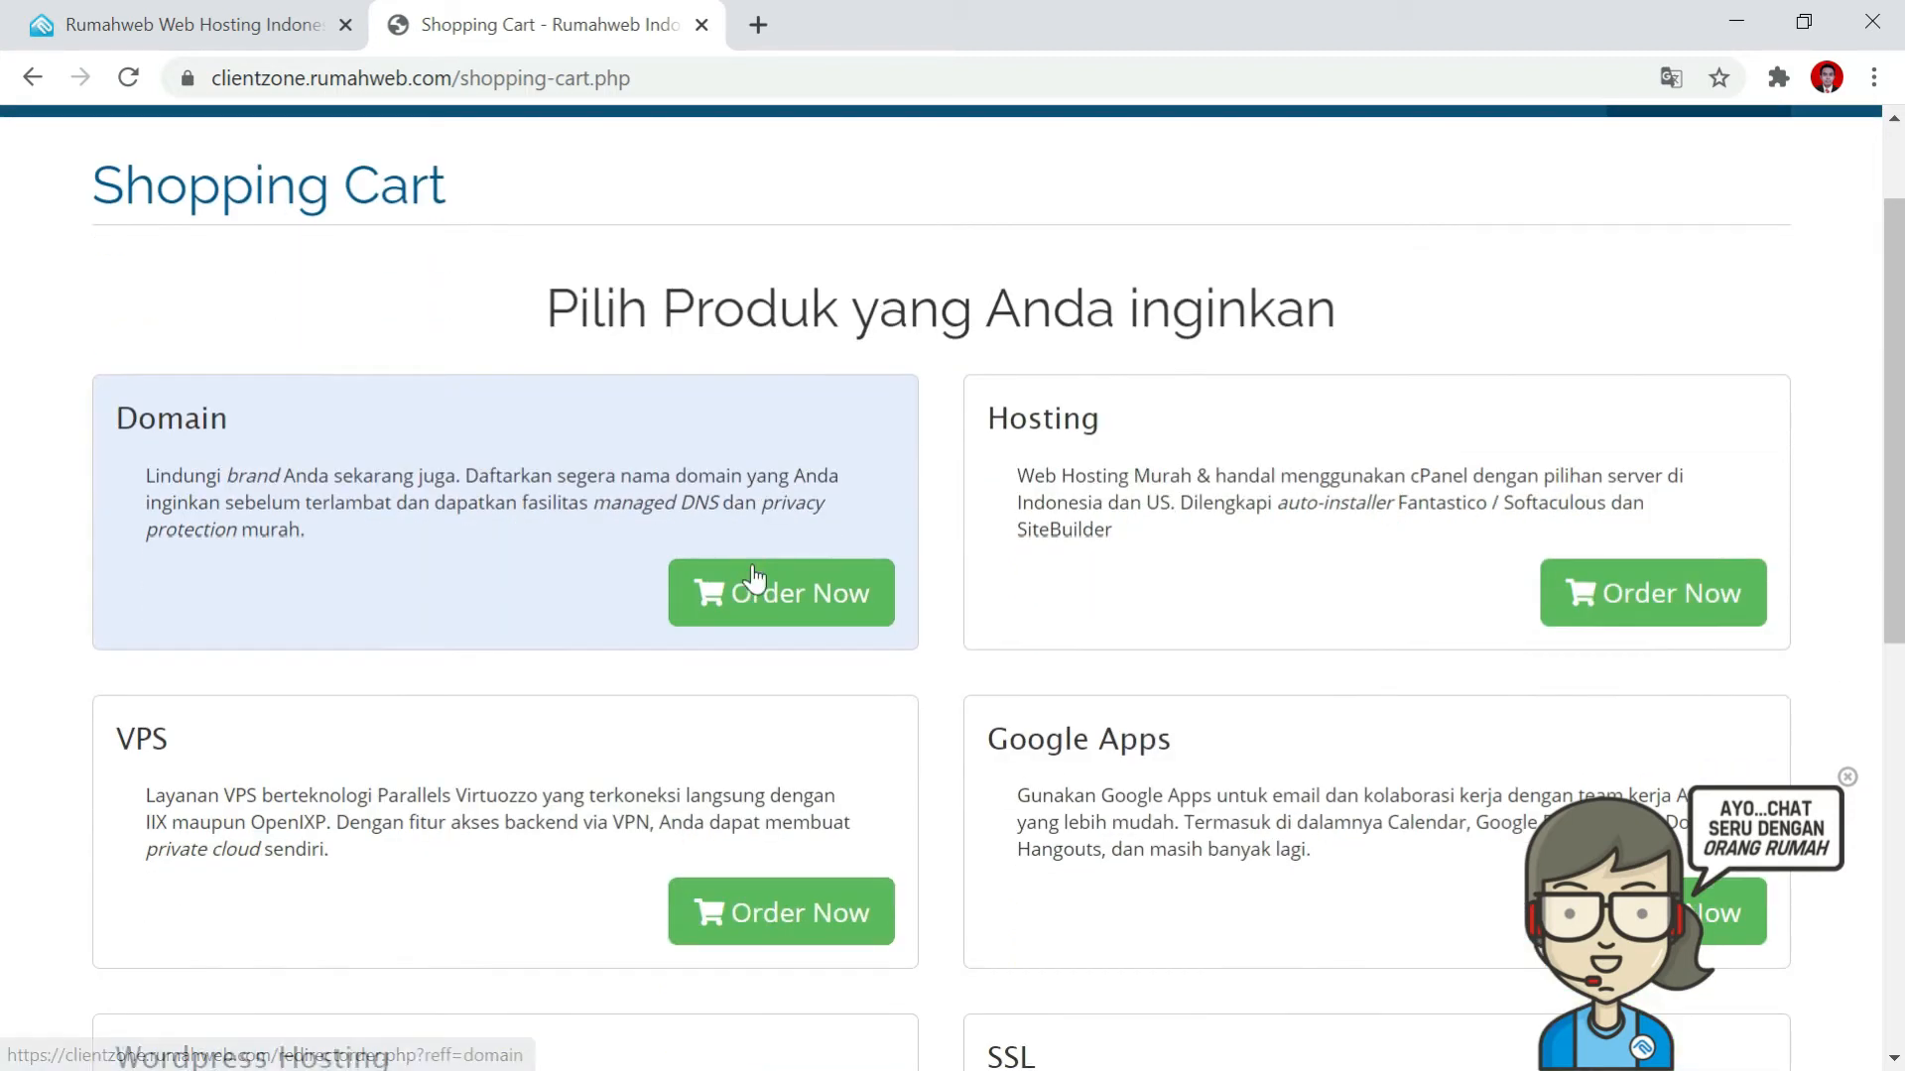
{"action": "scroll", "coordinate": [754, 571], "scroll_direction": "down", "scroll_amount": 2}
{"action": "scroll", "coordinate": [744, 615], "scroll_direction": "up", "scroll_amount": 3}
{"action": "left_click", "coordinate": [791, 734]}
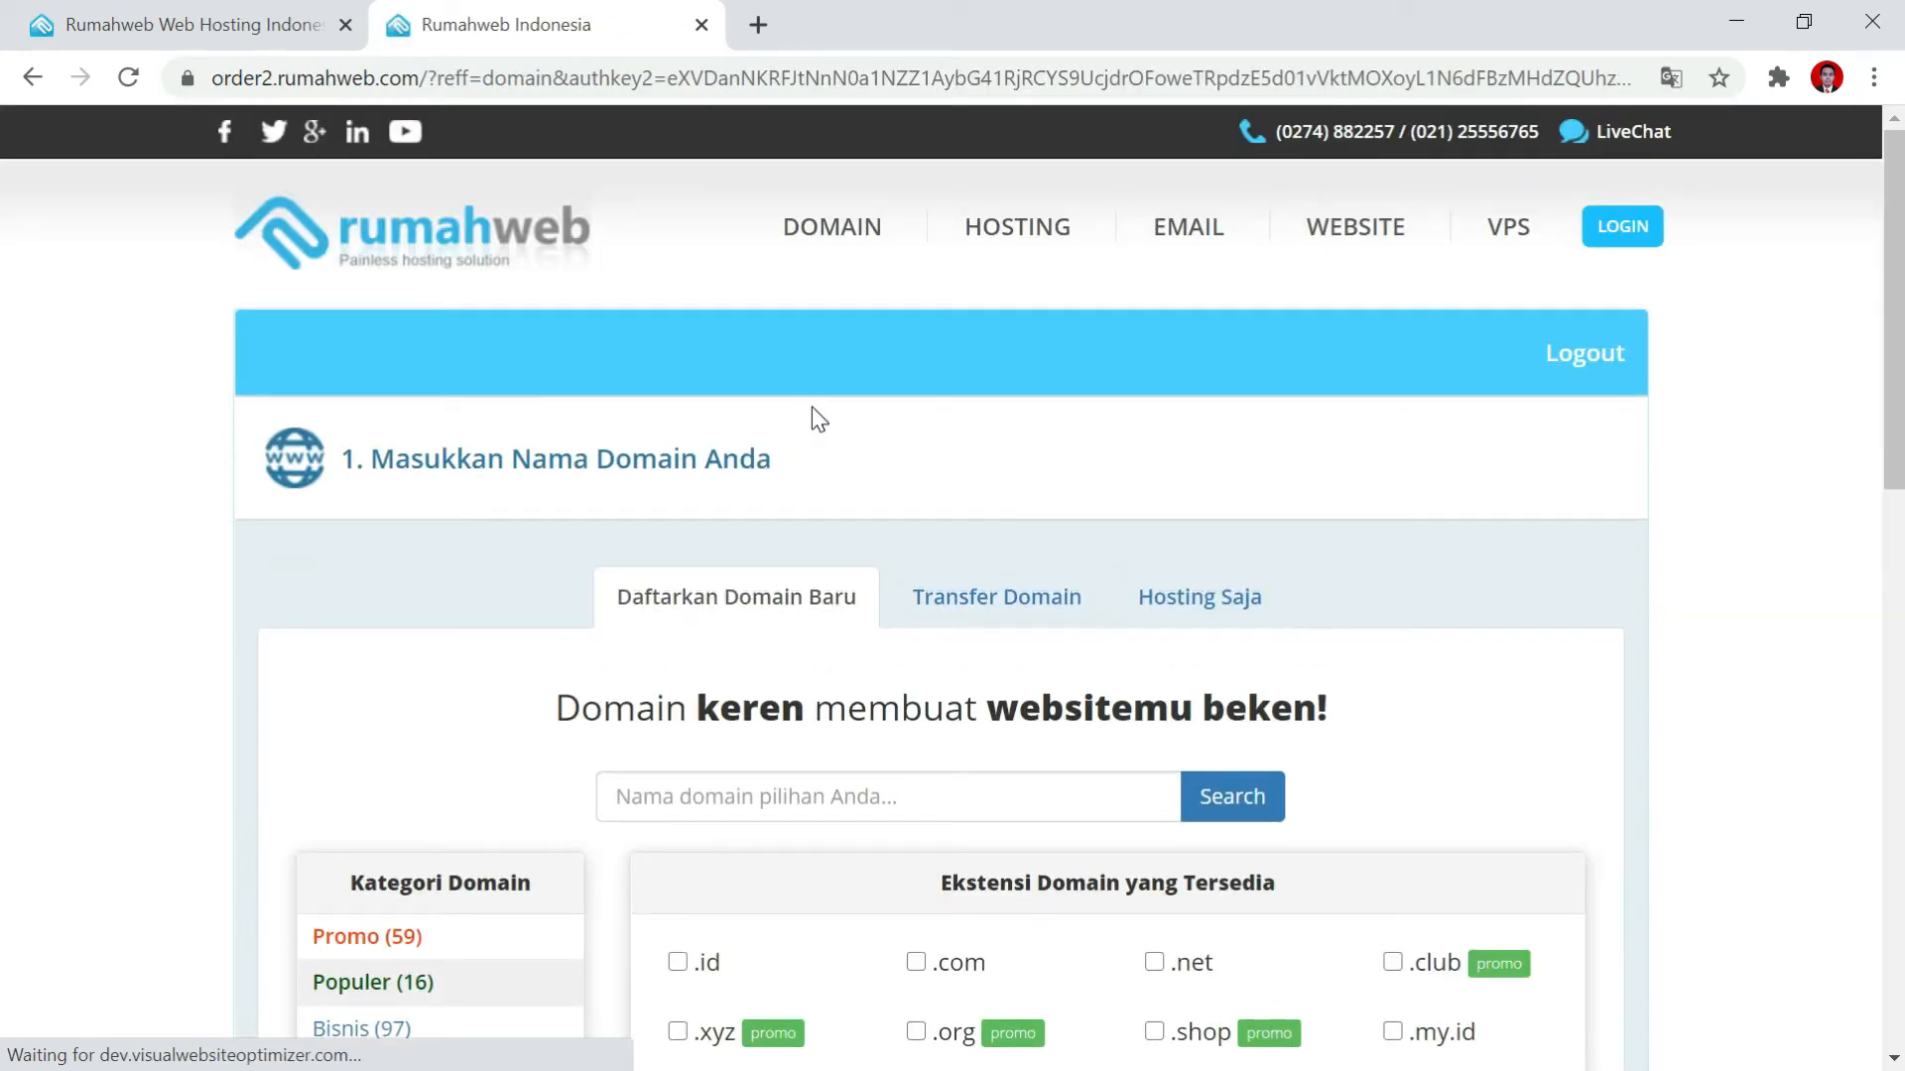
{"action": "scroll", "coordinate": [811, 407], "scroll_direction": "down", "scroll_amount": 1}
{"action": "left_click", "coordinate": [891, 652]}
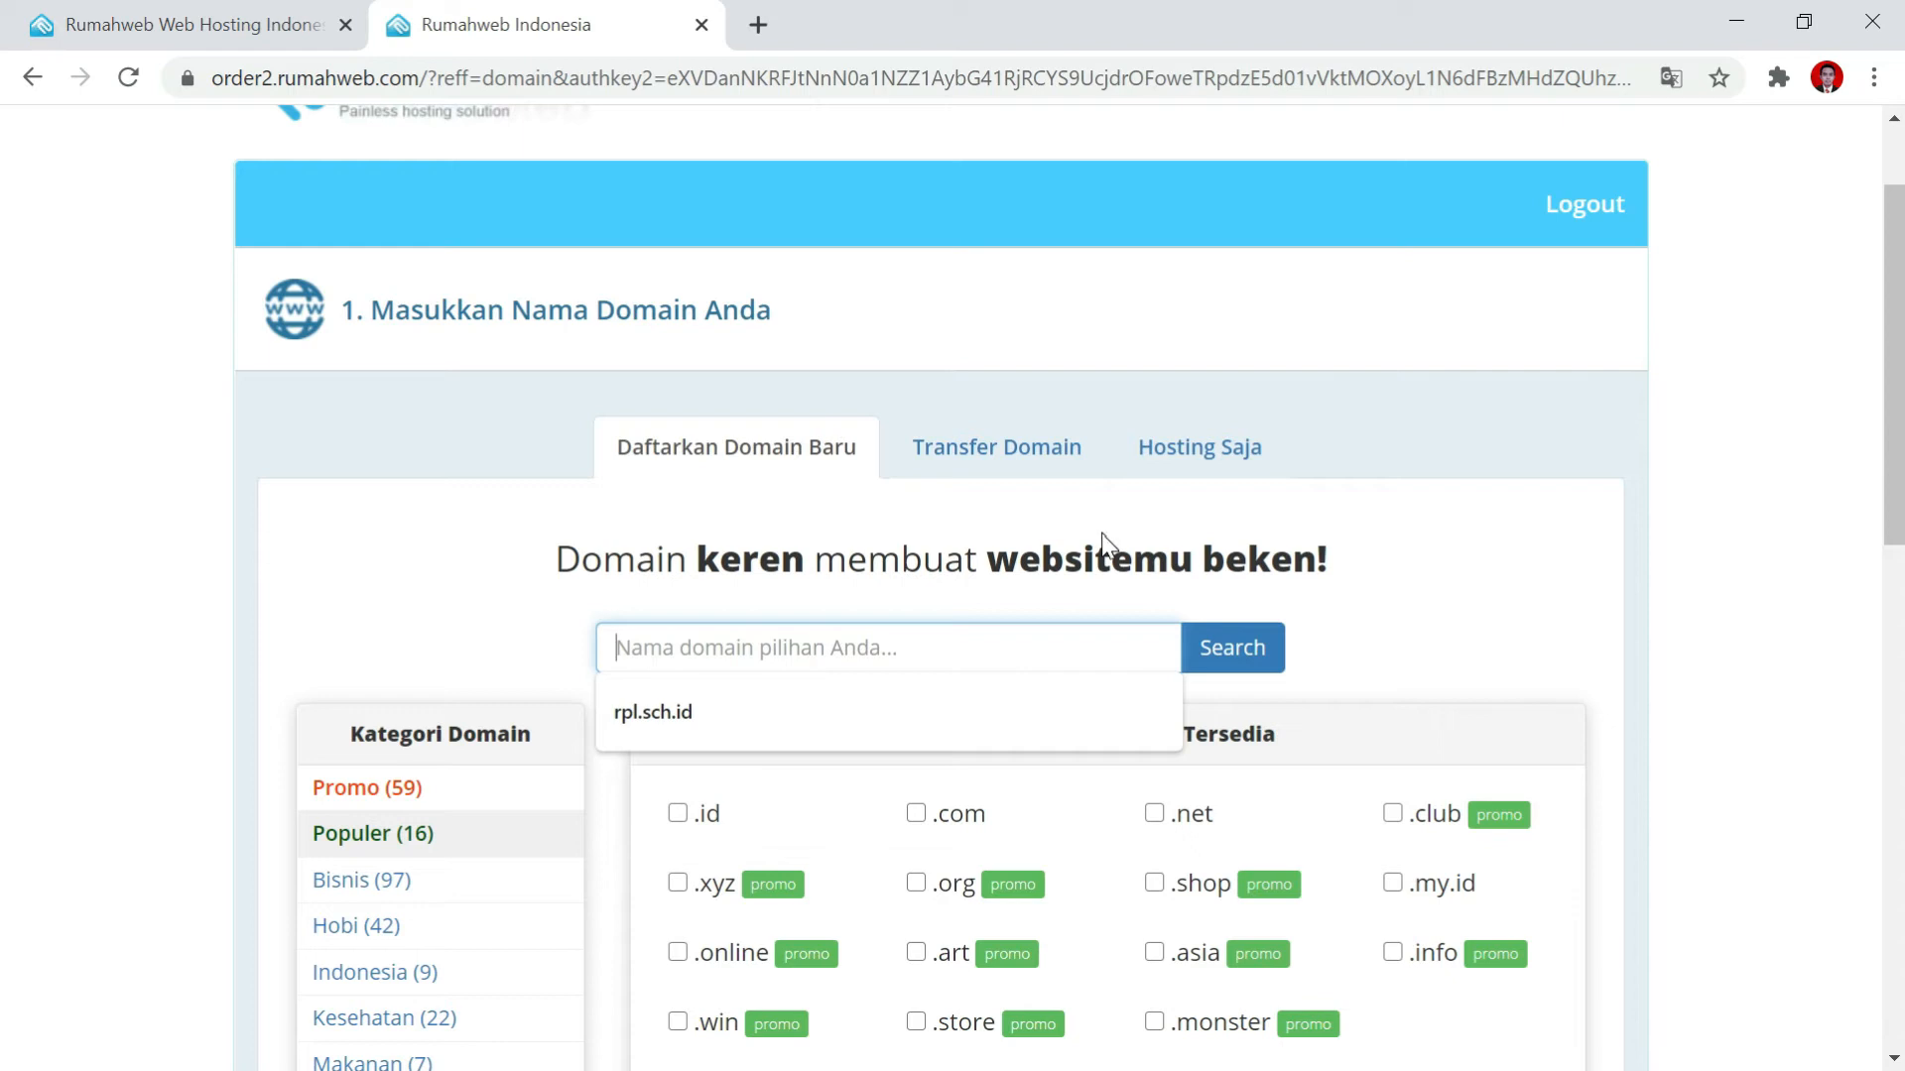
{"action": "scroll", "coordinate": [1104, 544], "scroll_direction": "down", "scroll_amount": 3}
{"action": "left_click", "coordinate": [795, 317]}
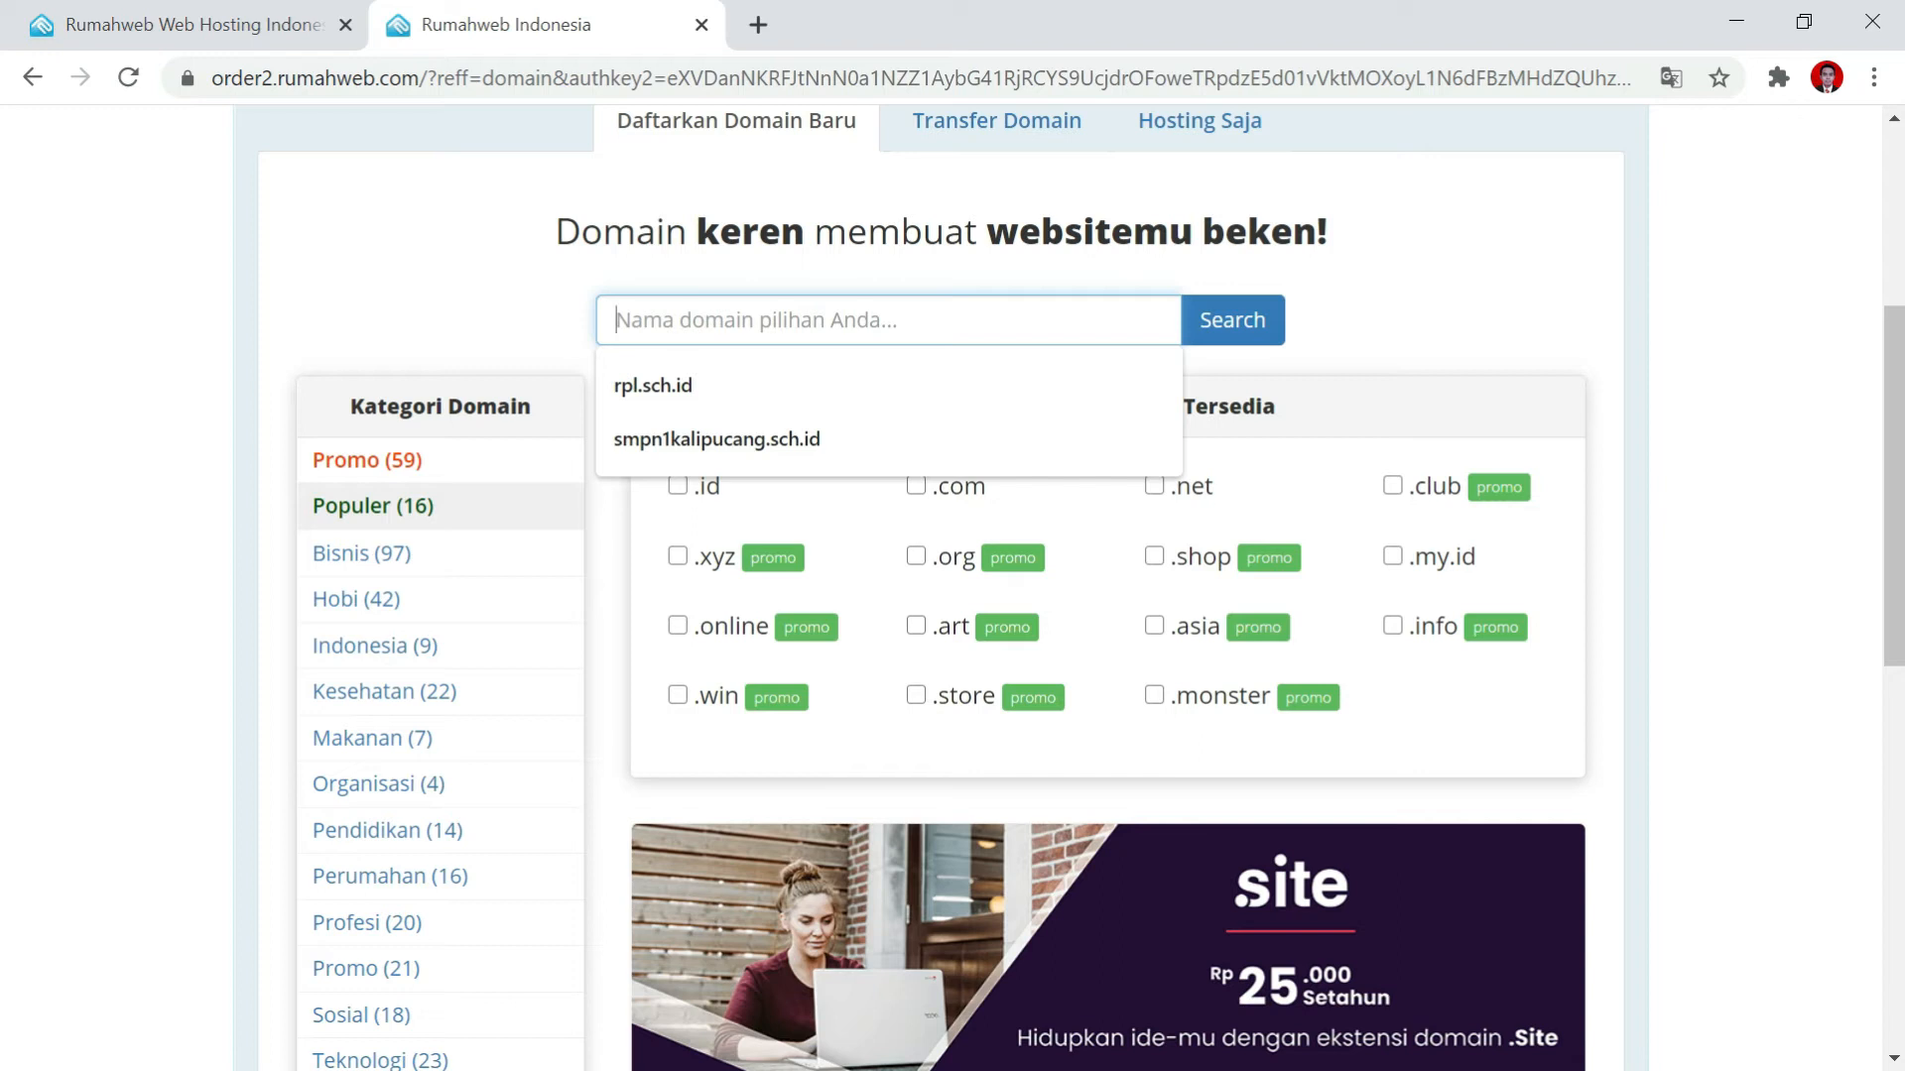
{"action": "type", "text": "sm"}
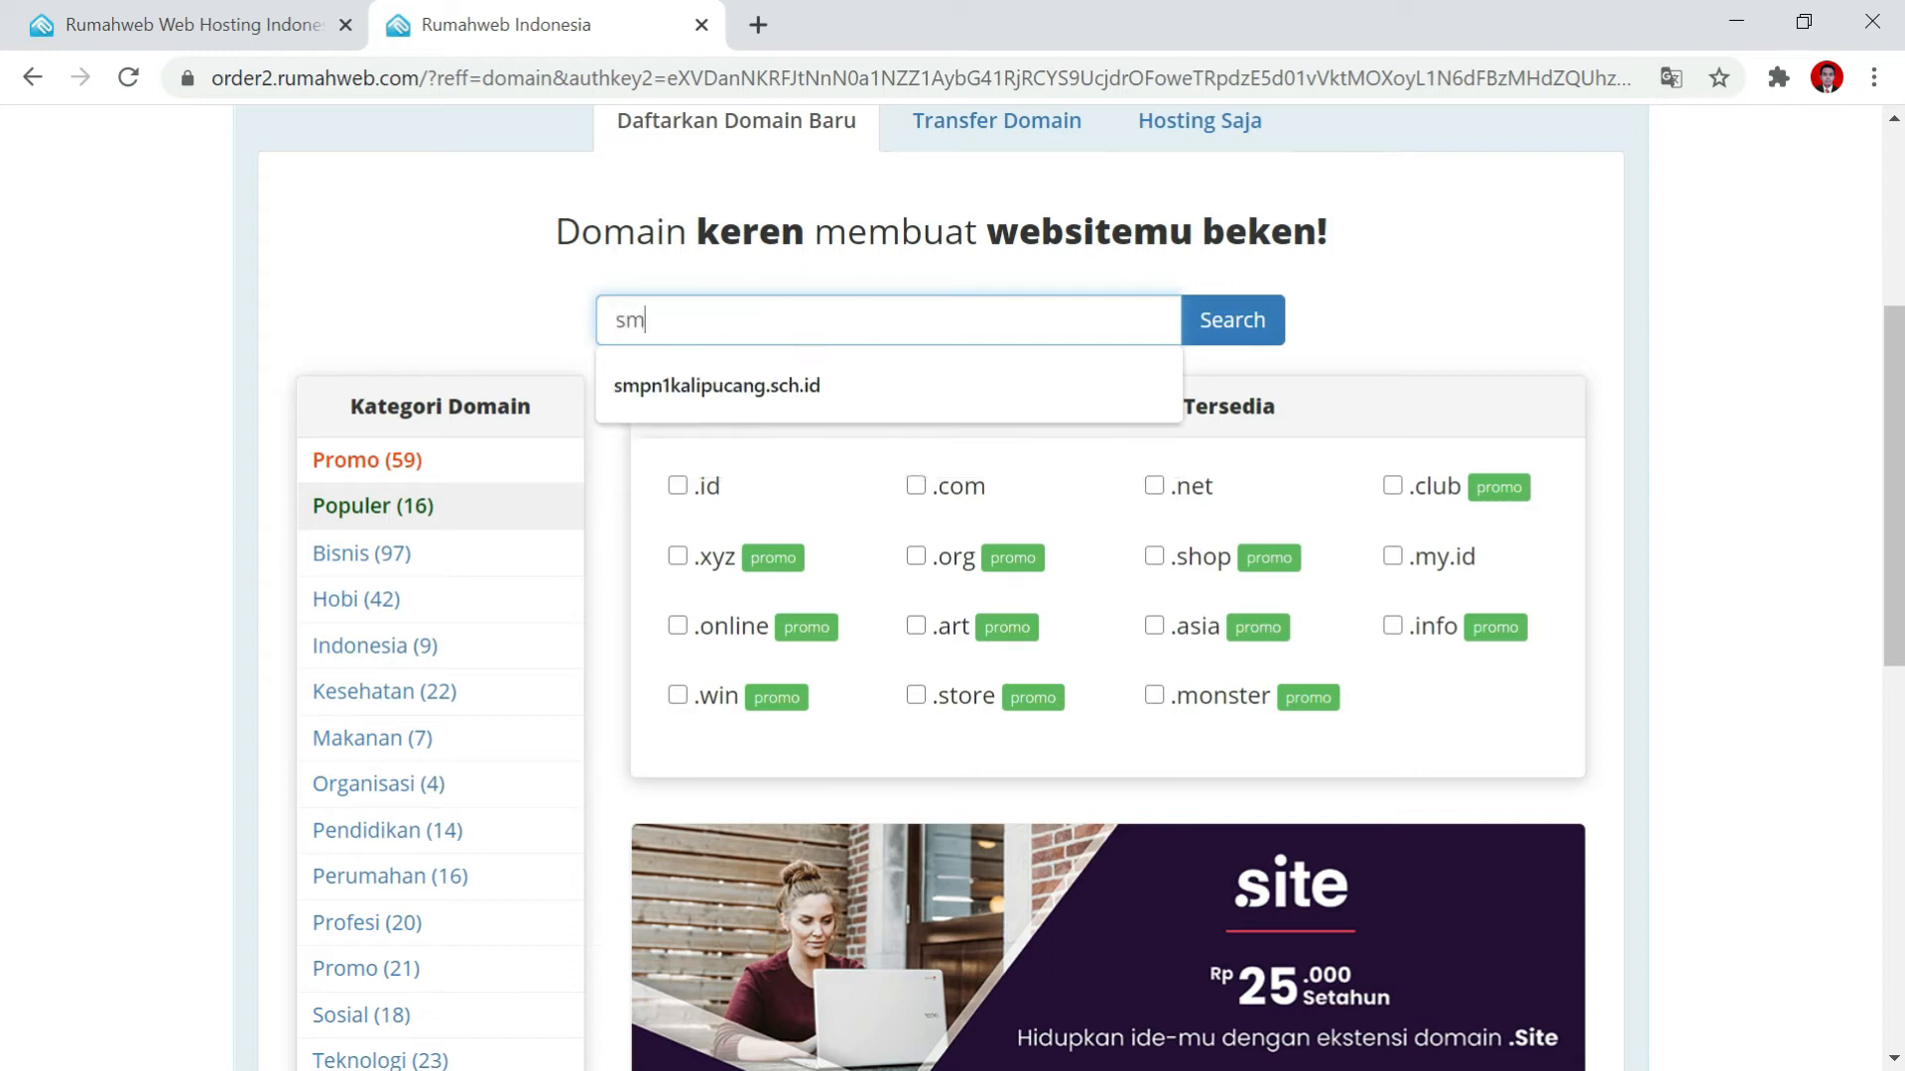
{"action": "type", "text": "pn2k"}
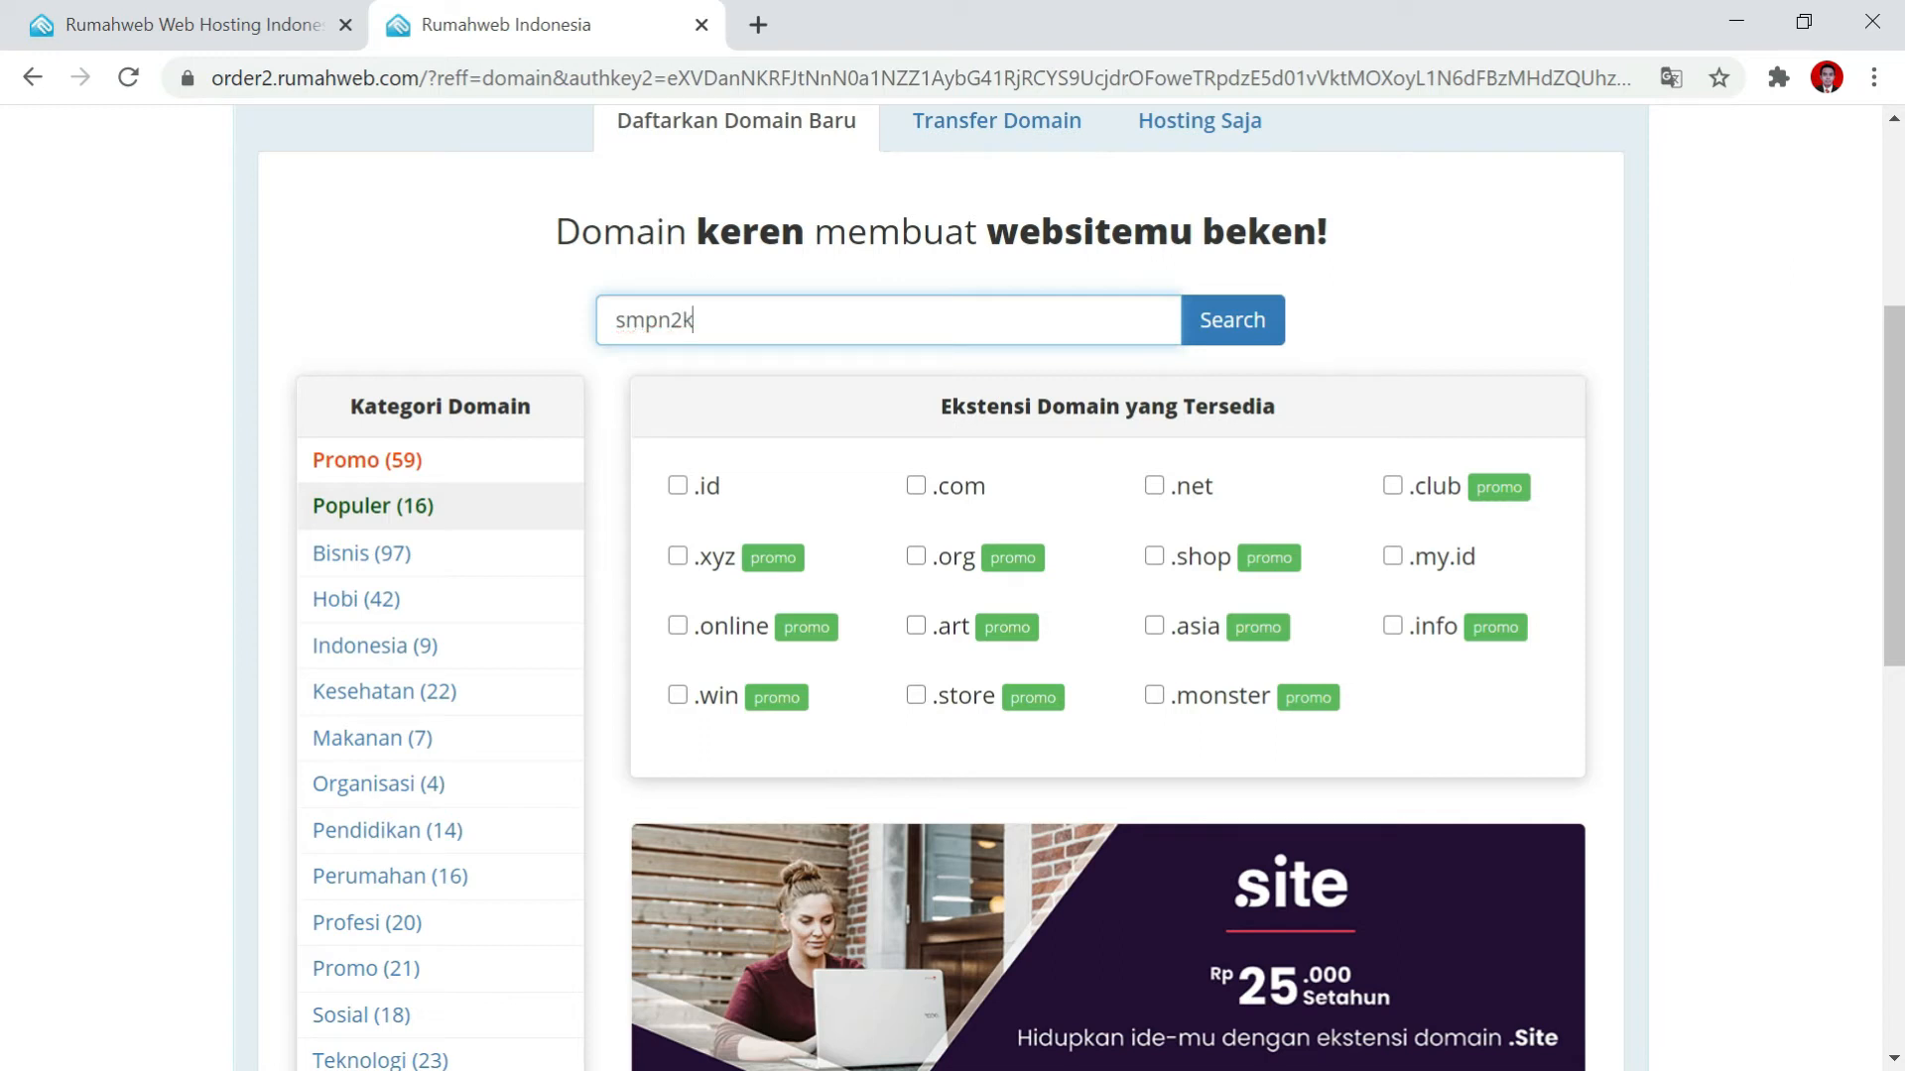
{"action": "type", "text": "alipucang.sch.id"}
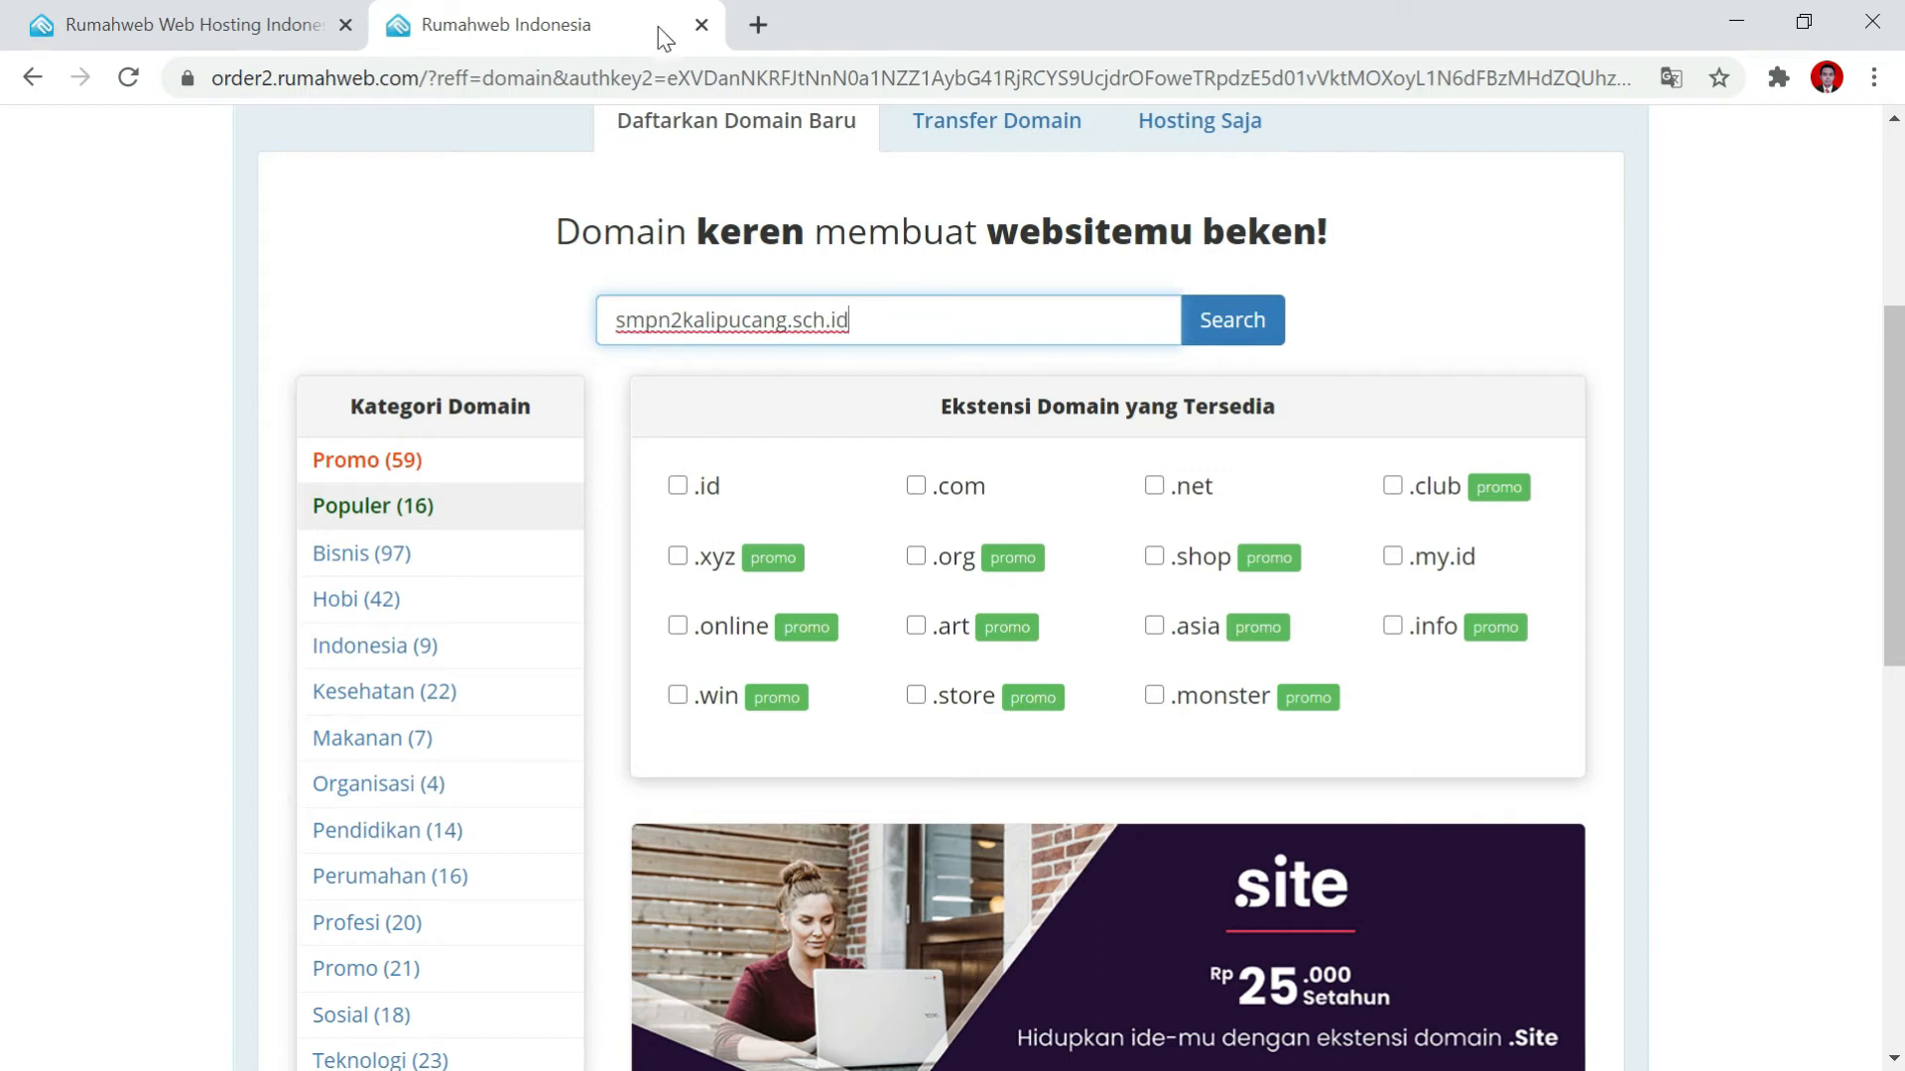
{"action": "left_click", "coordinate": [1233, 319]}
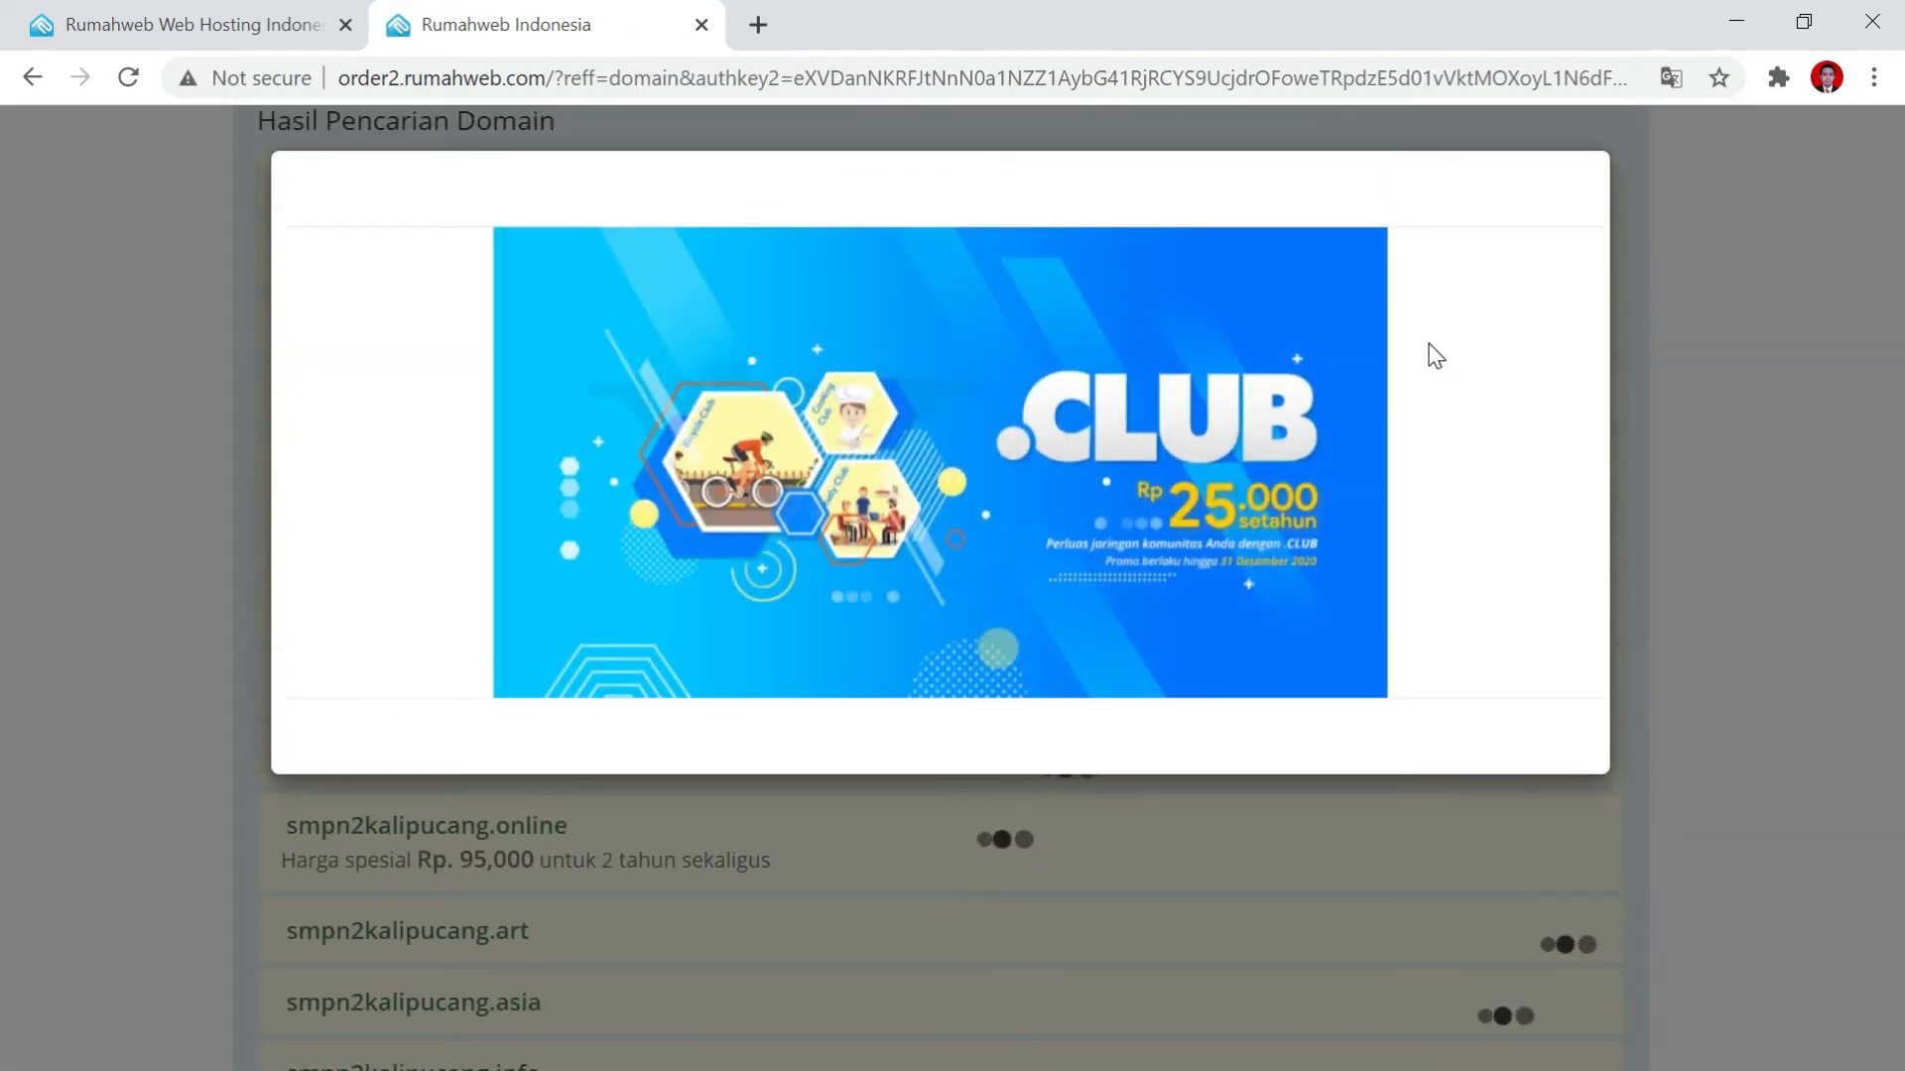
Close the .CLUB promo and scroll to smpn2kalipucang.sch.id listed at Rp. 50,000 per year.
{"action": "left_click", "coordinate": [1688, 280]}
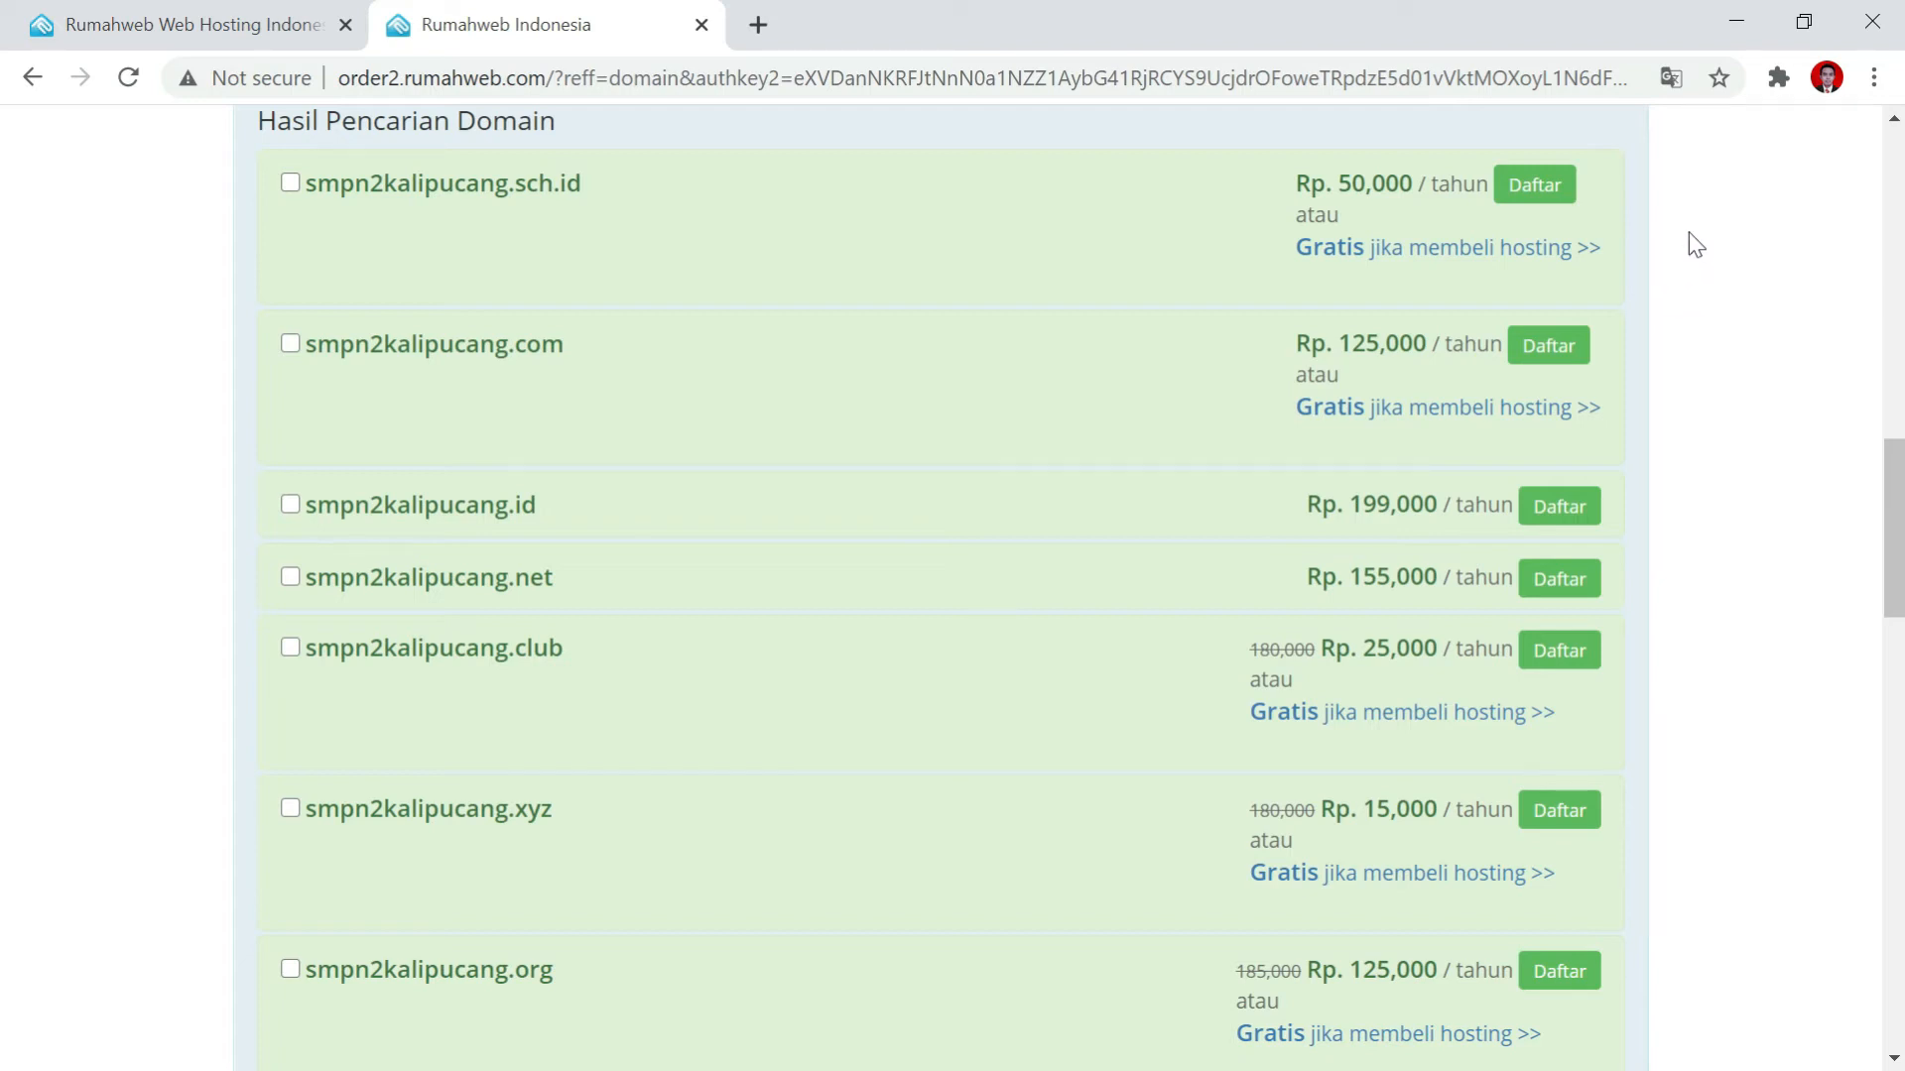
{"action": "scroll", "coordinate": [1681, 246], "scroll_direction": "up", "scroll_amount": 1}
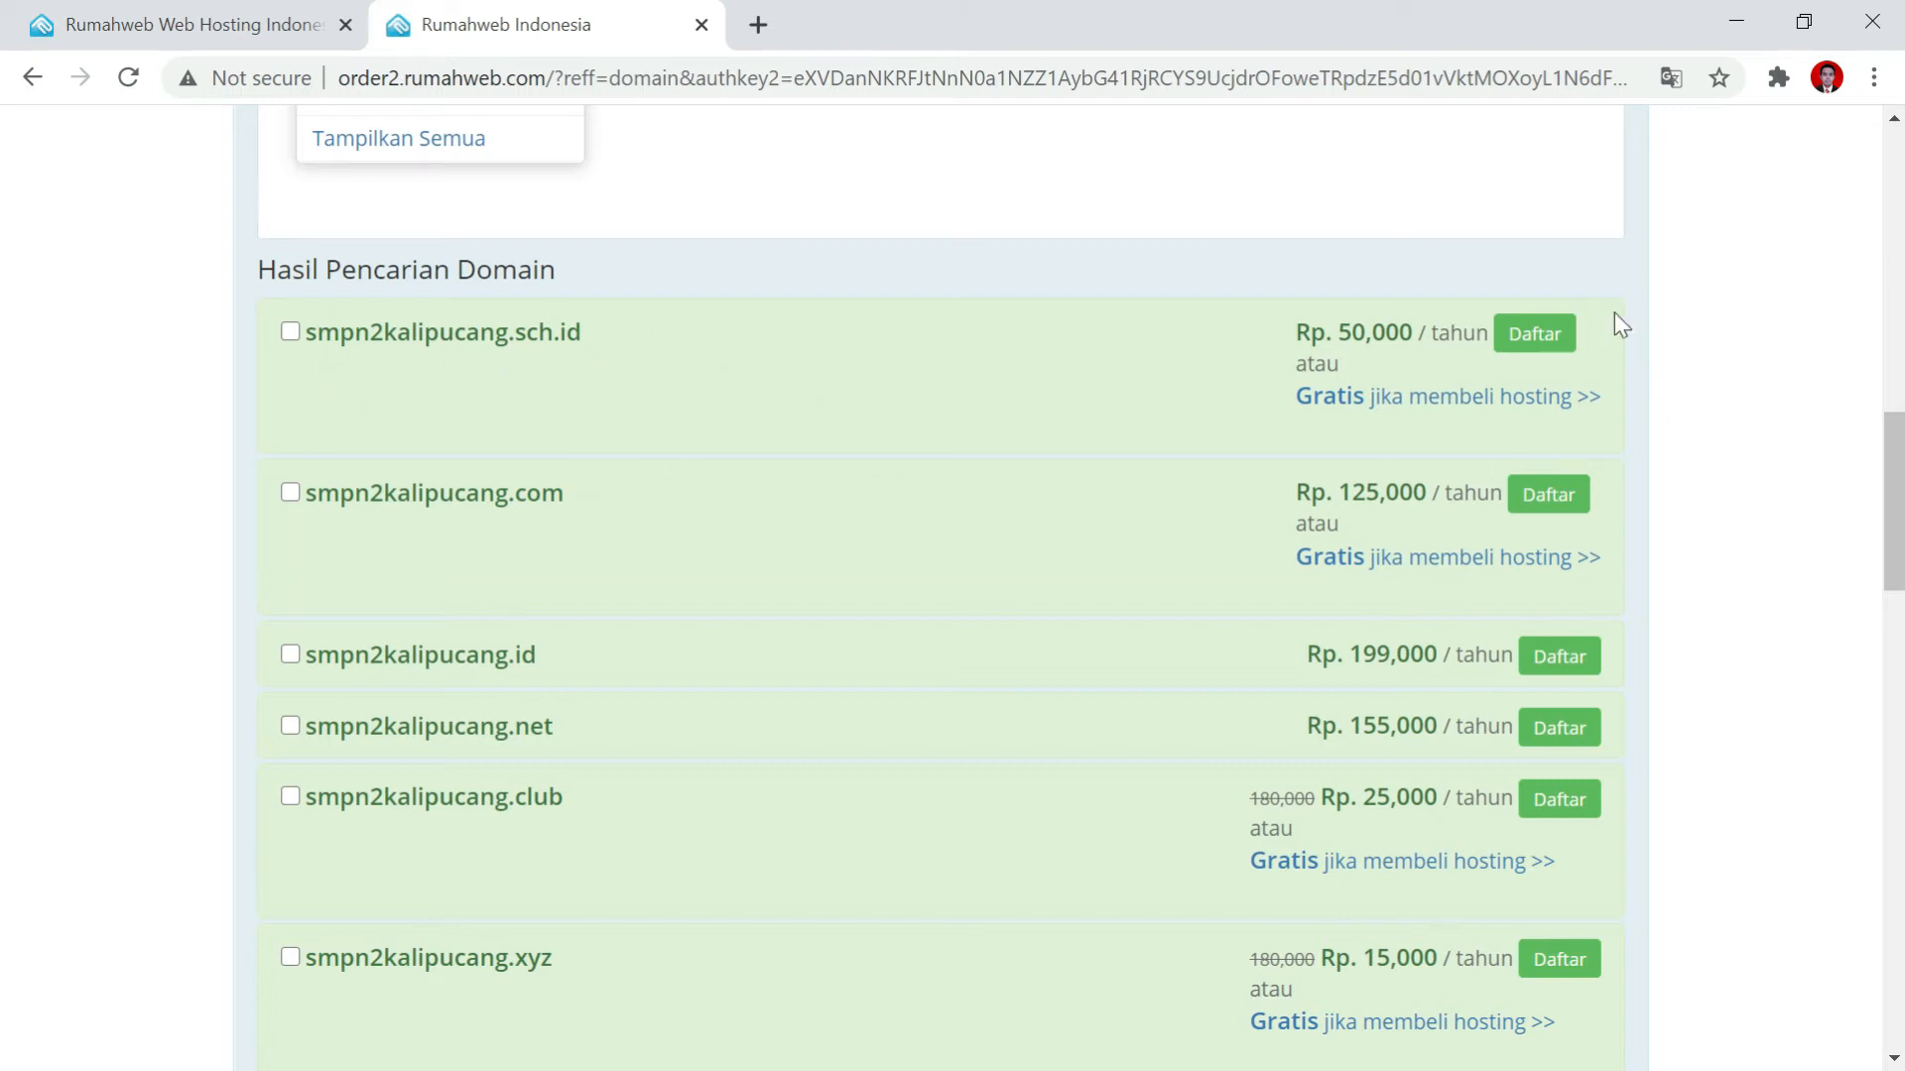
{"action": "scroll", "coordinate": [1223, 441], "scroll_direction": "down", "scroll_amount": 5}
{"action": "scroll", "coordinate": [1194, 382], "scroll_direction": "up", "scroll_amount": 4}
{"action": "scroll", "coordinate": [1195, 382], "scroll_direction": "up", "scroll_amount": 4}
{"action": "scroll", "coordinate": [1020, 804], "scroll_direction": "down", "scroll_amount": 10}
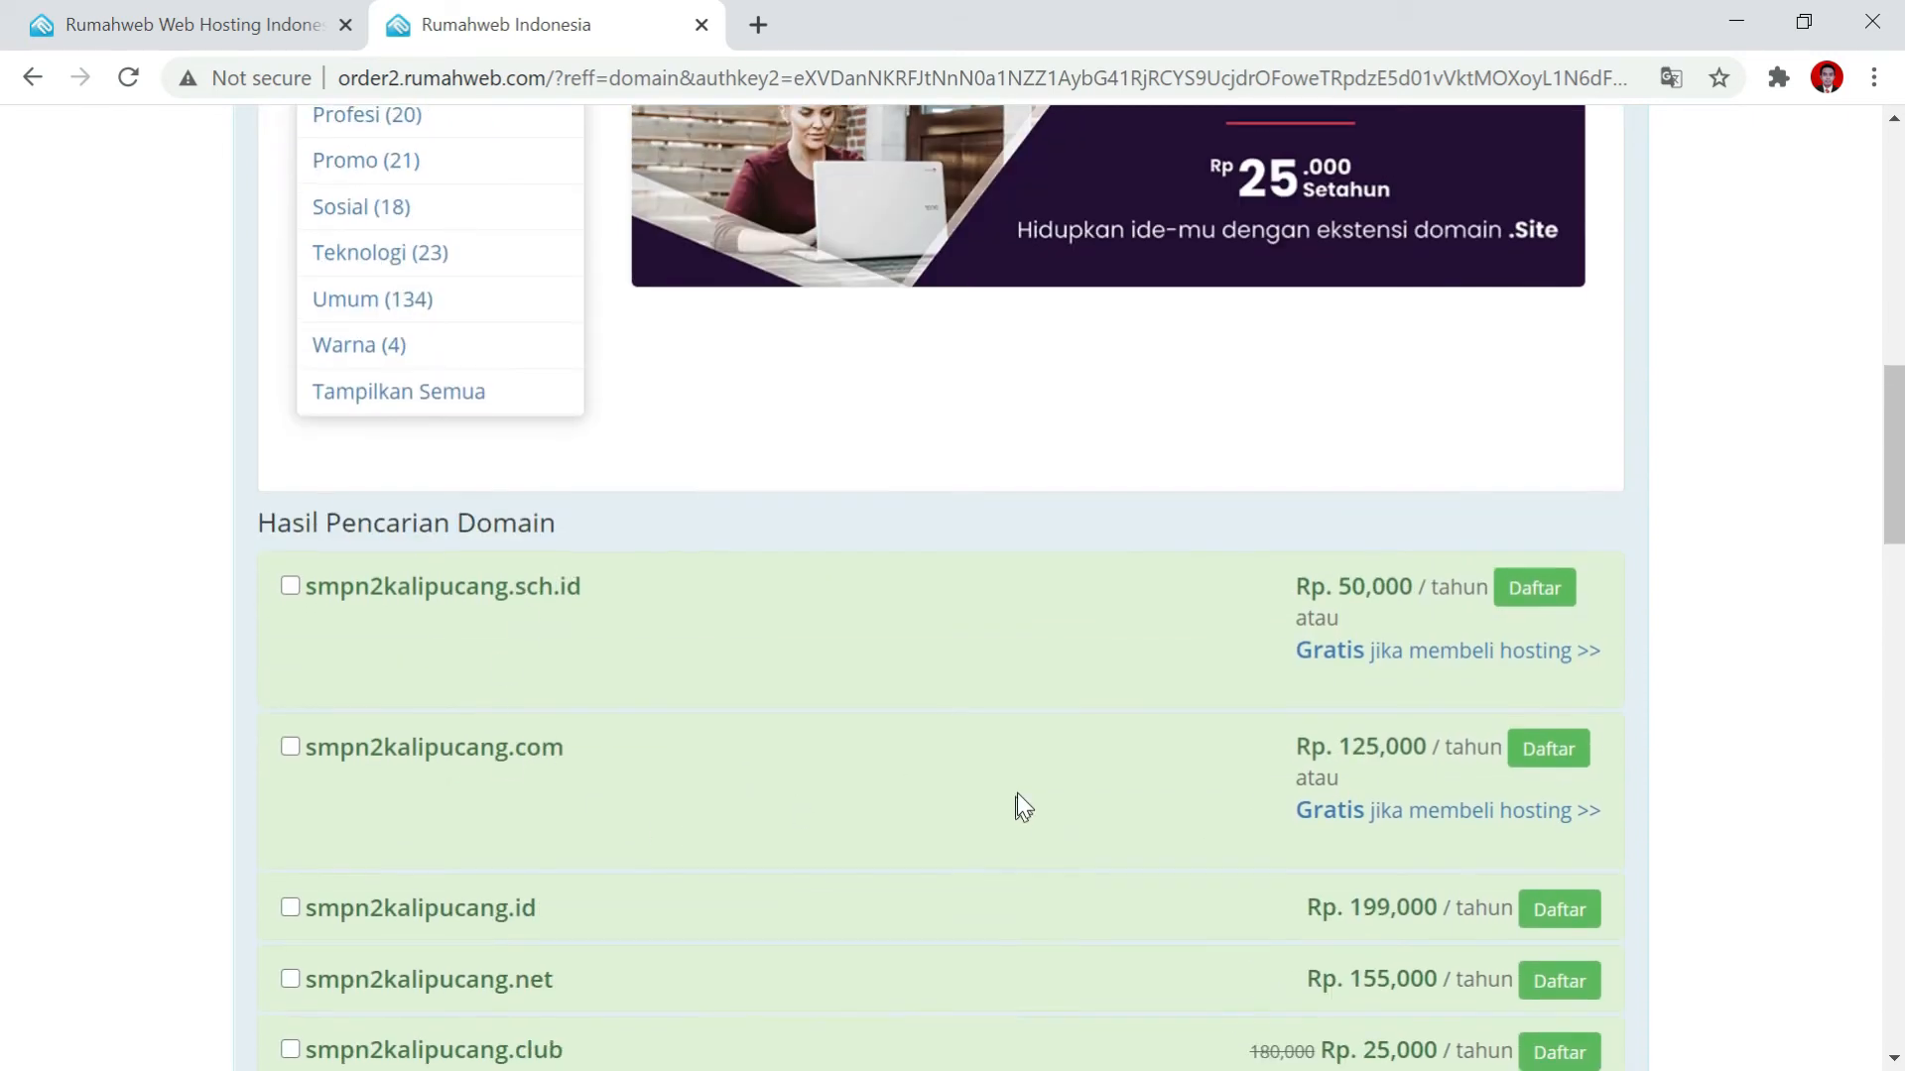
{"action": "scroll", "coordinate": [949, 930], "scroll_direction": "up", "scroll_amount": 8}
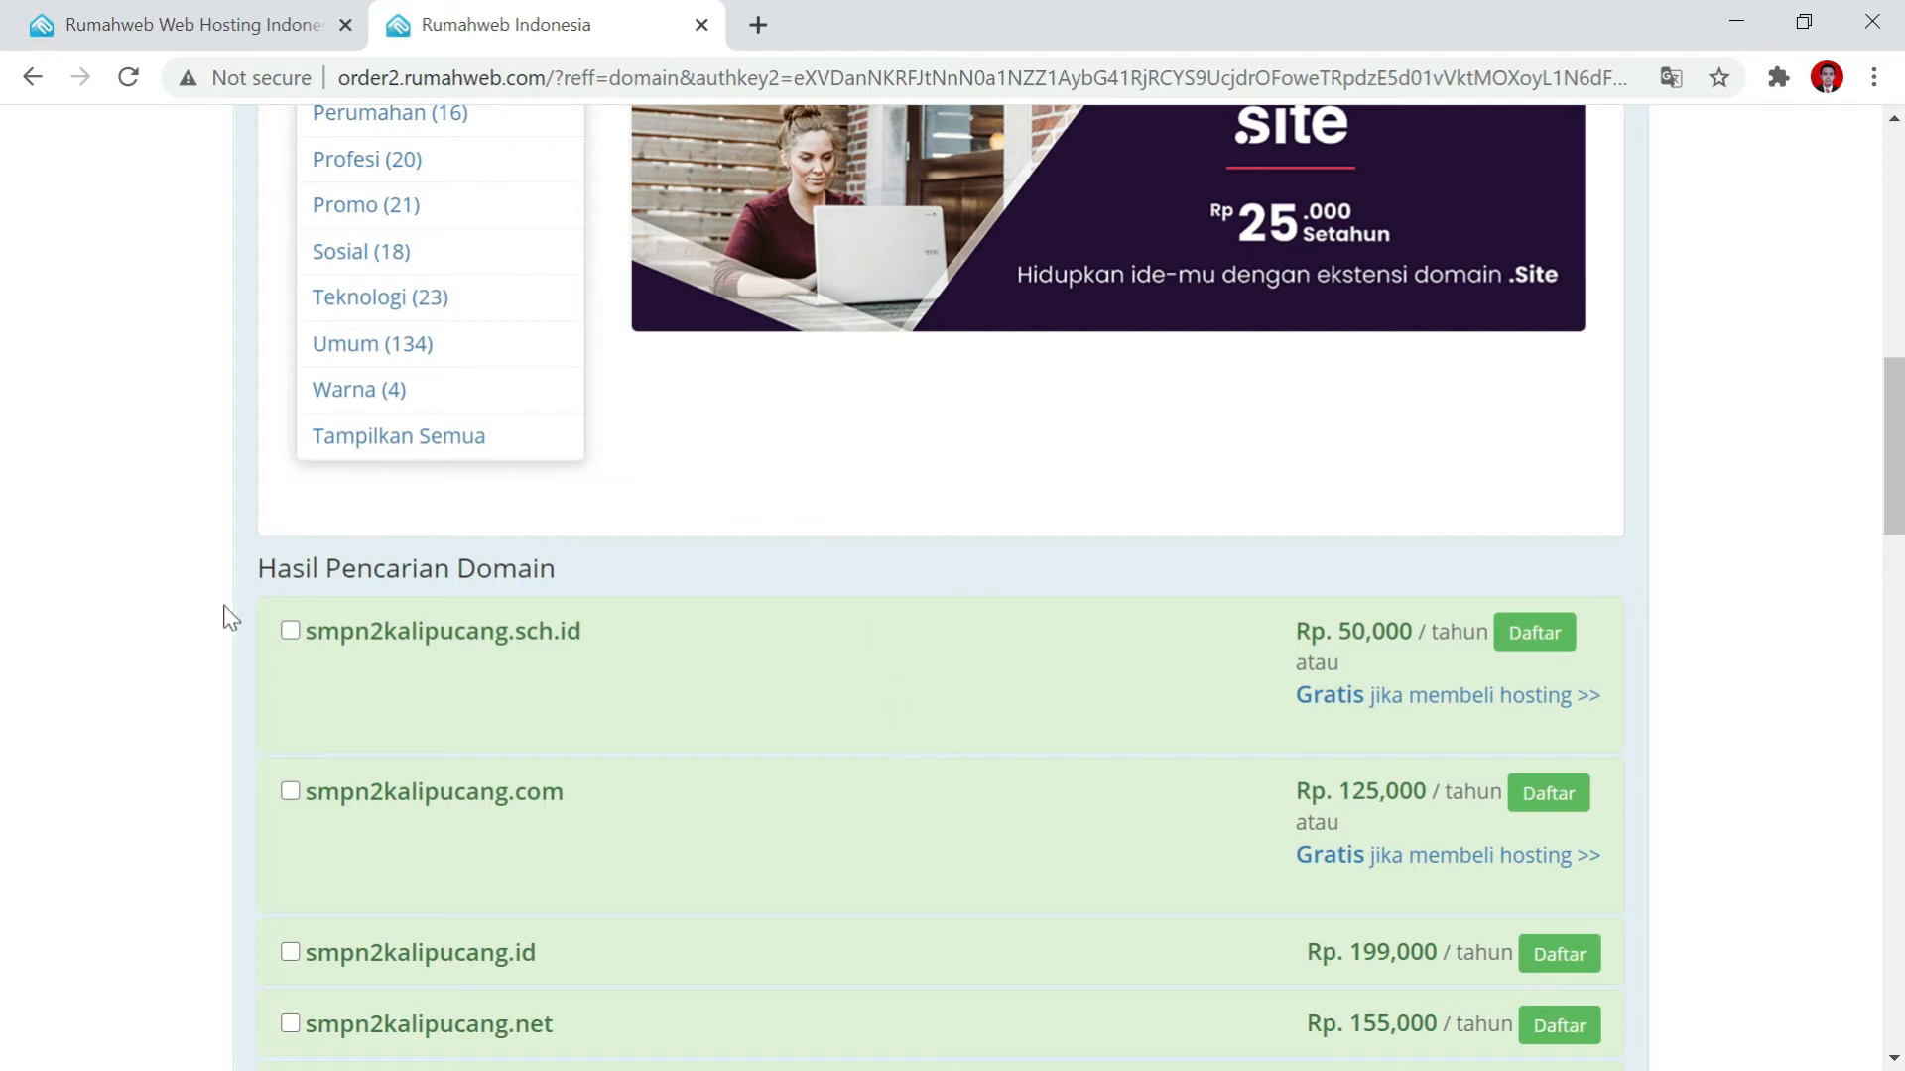
Select smpn2kalipucang.sch.id, disable Privacy Protection, and continue to Pilih Paket Layanan.
{"action": "left_click", "coordinate": [288, 634]}
{"action": "scroll", "coordinate": [348, 501], "scroll_direction": "down", "scroll_amount": 1}
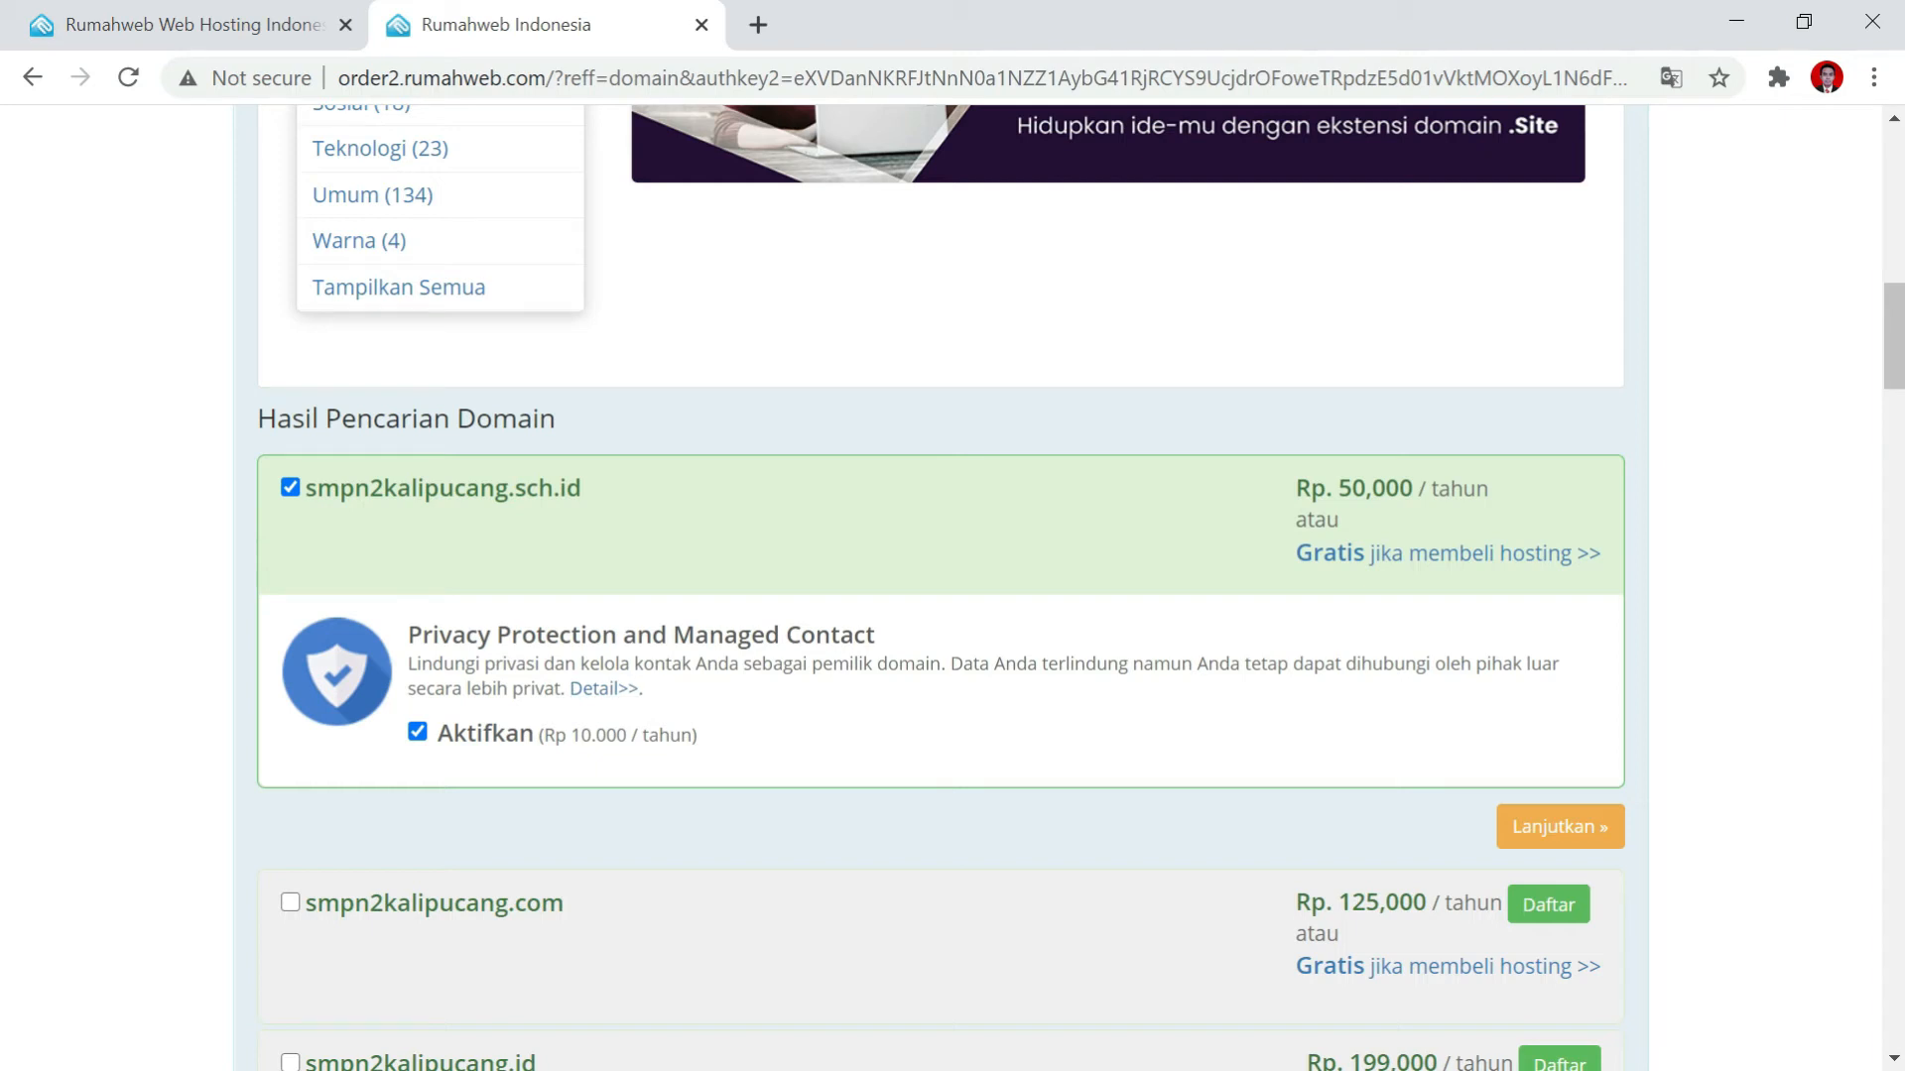
{"action": "left_click", "coordinate": [418, 734]}
{"action": "left_click", "coordinate": [1533, 828]}
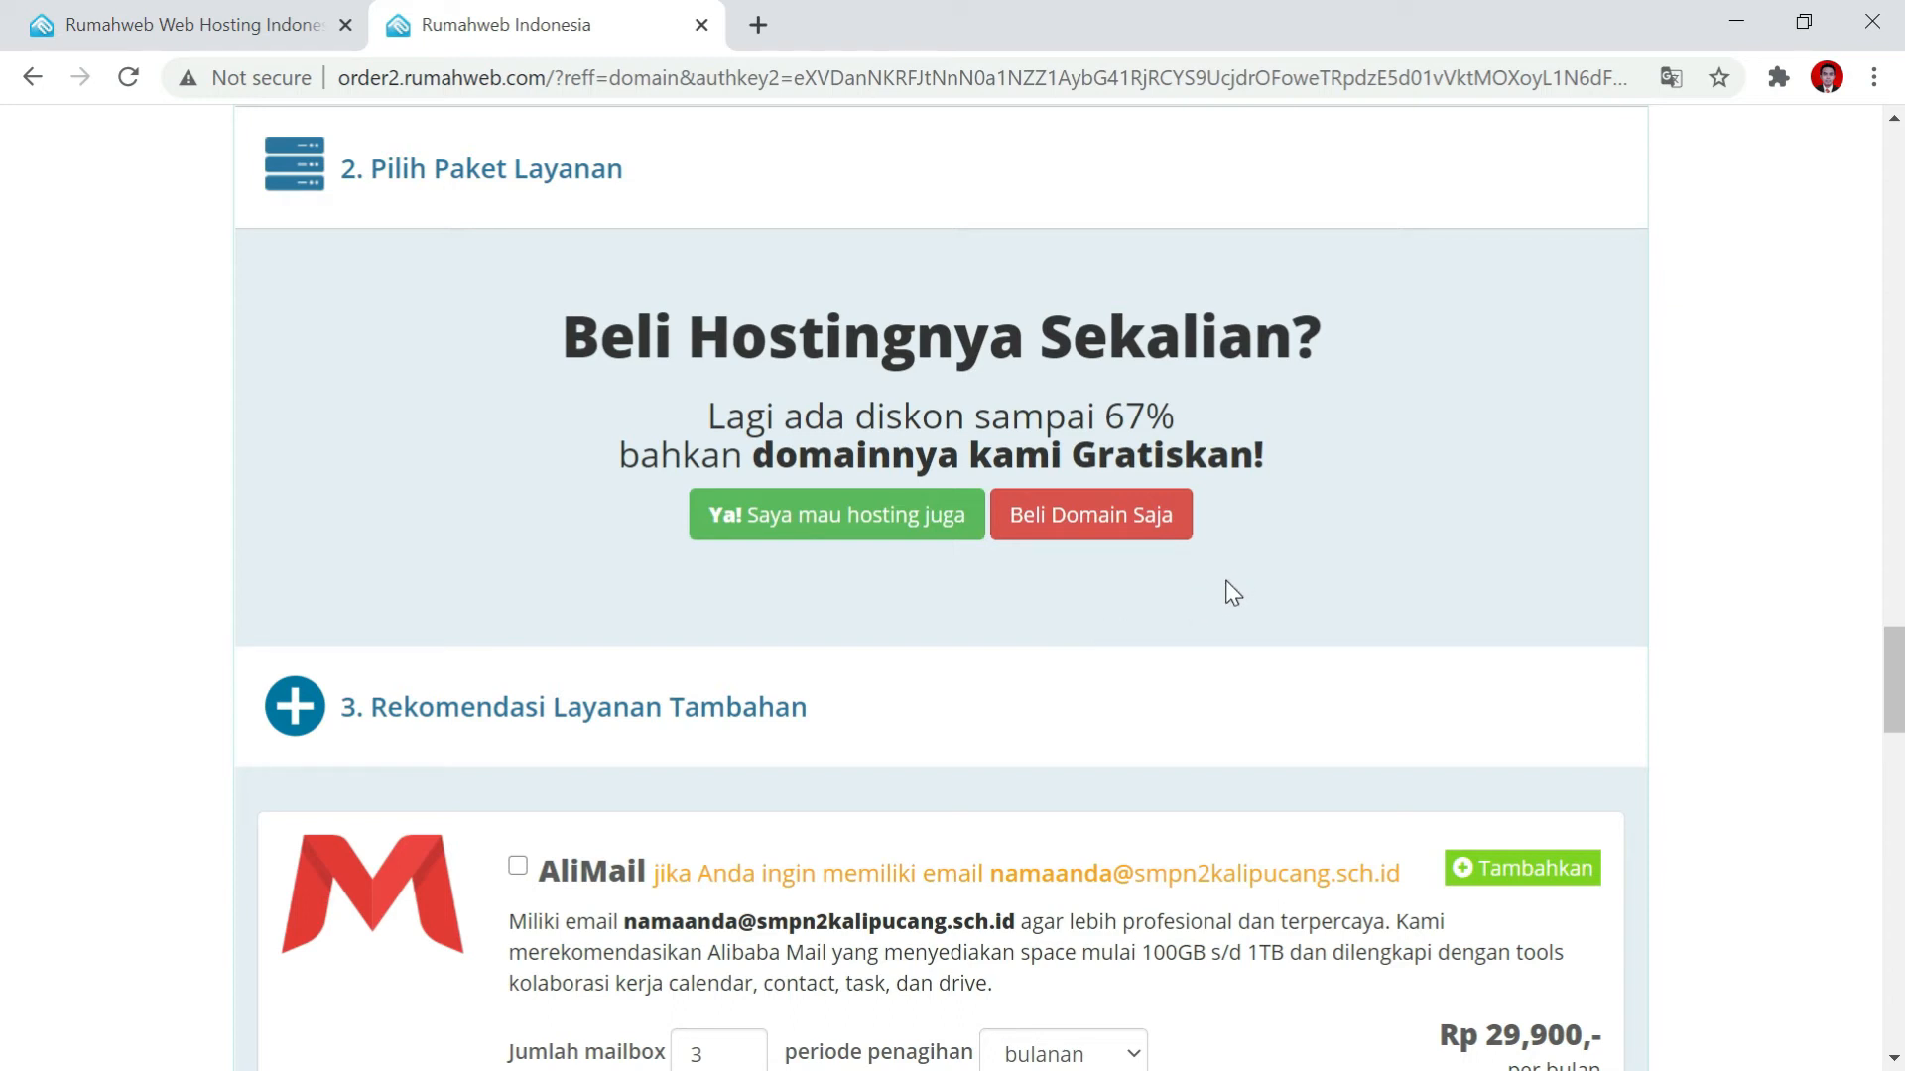
Buy the domain only, without hosting, and pay instantly via Alfamart.
{"action": "left_click", "coordinate": [1116, 526]}
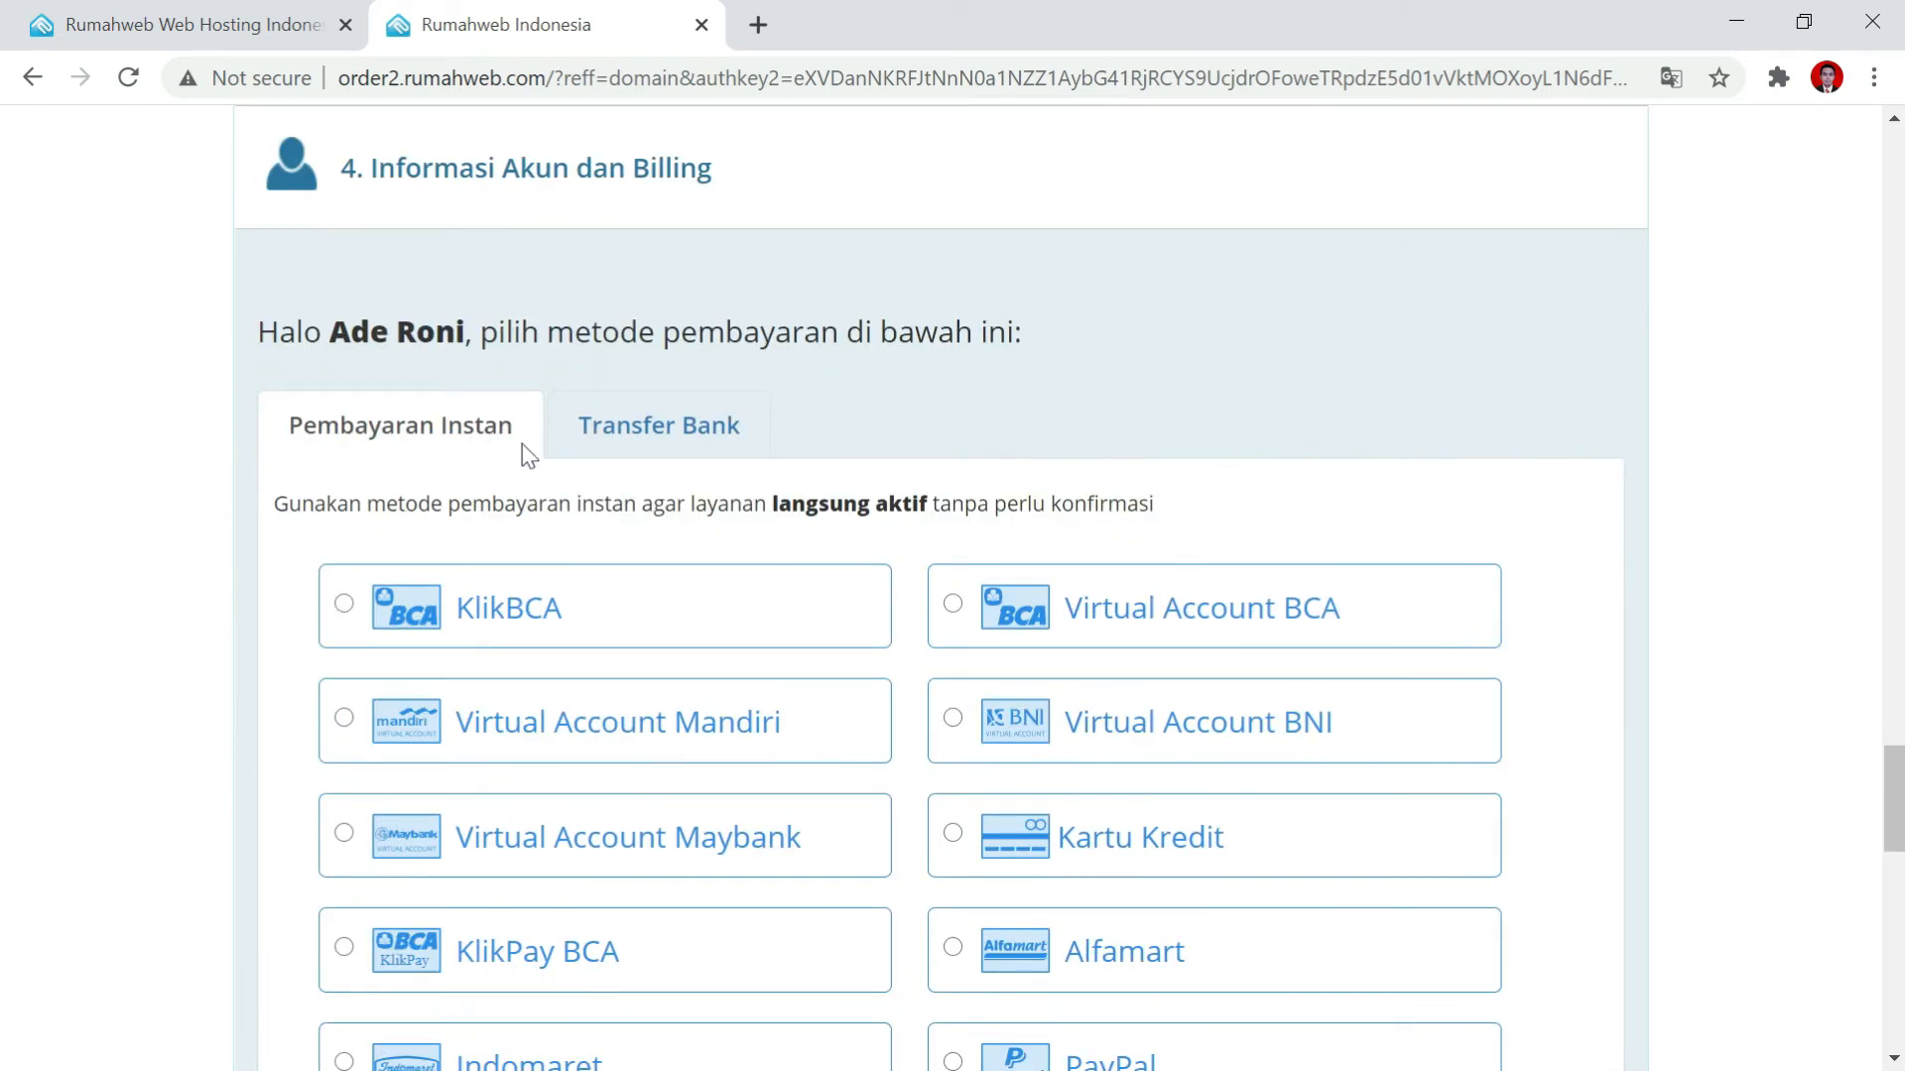
{"action": "scroll", "coordinate": [528, 462], "scroll_direction": "down", "scroll_amount": 2}
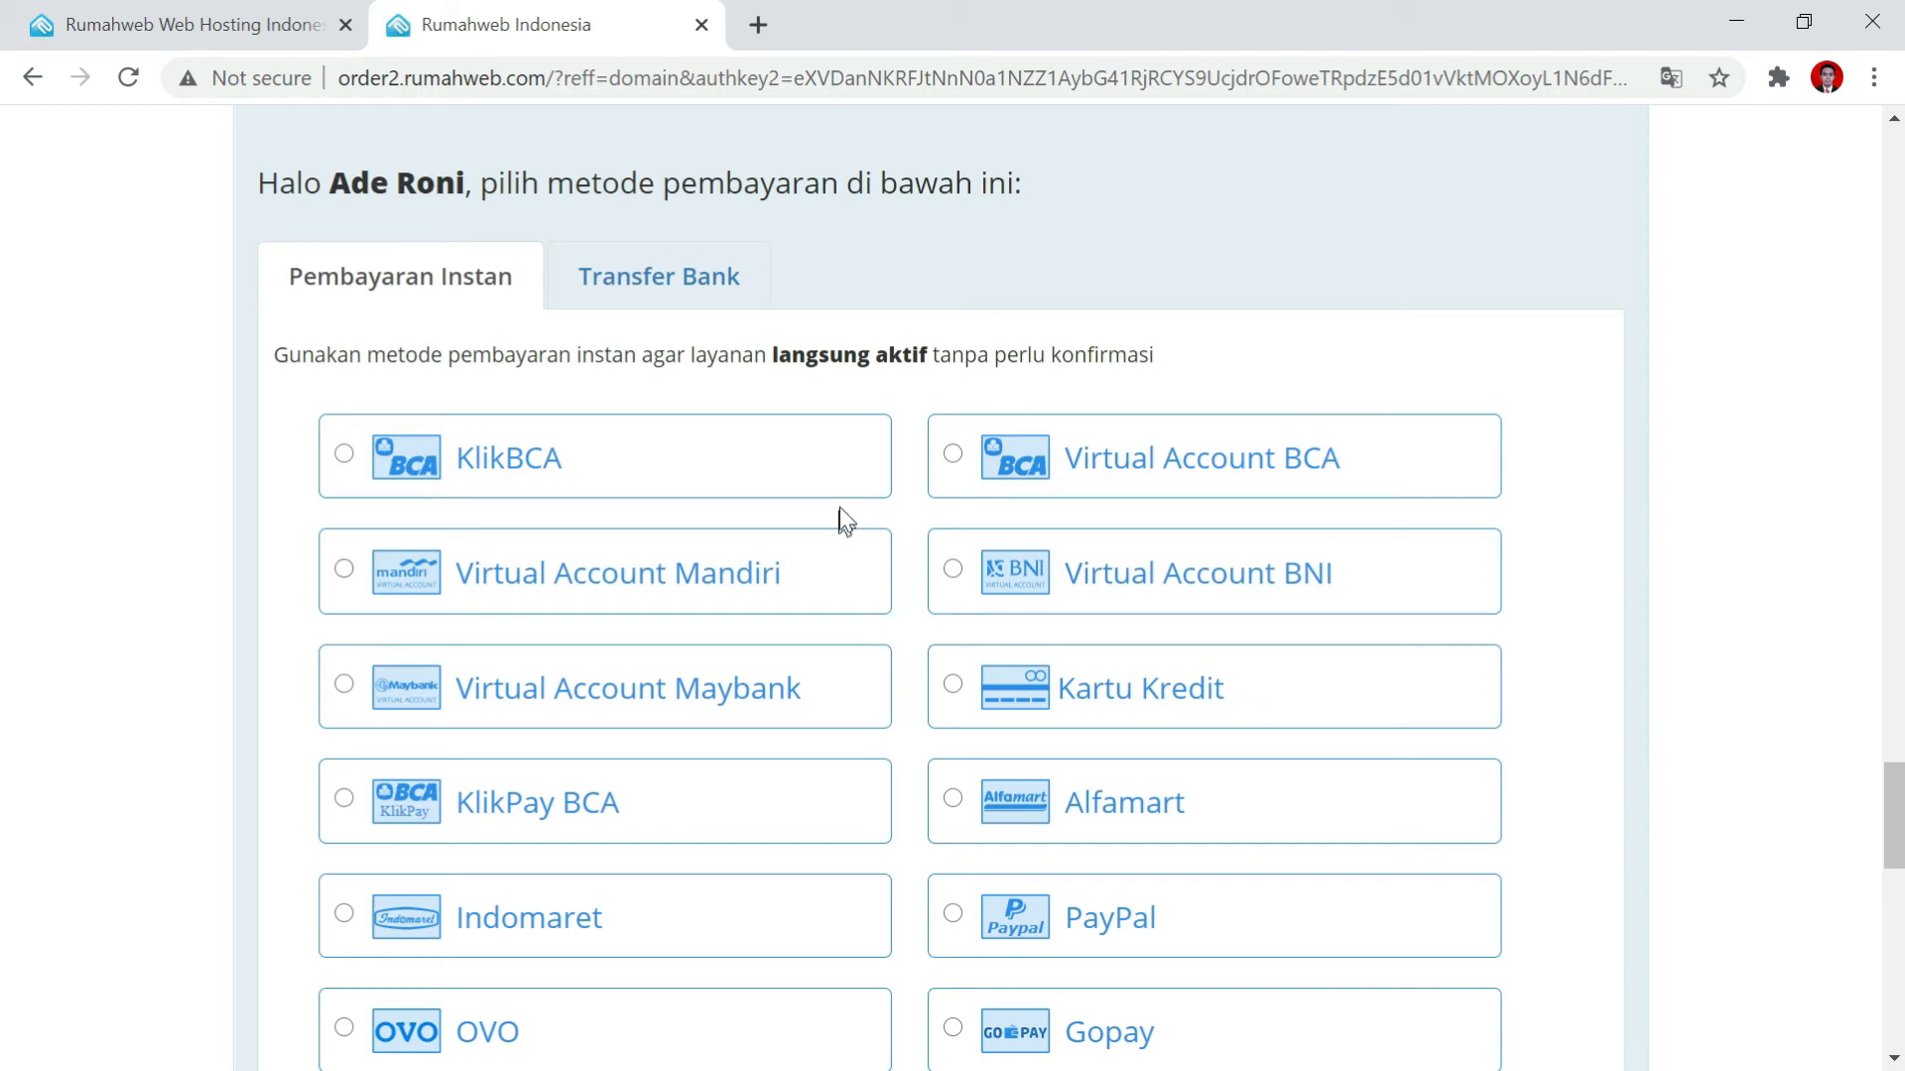
{"action": "left_click", "coordinate": [650, 287]}
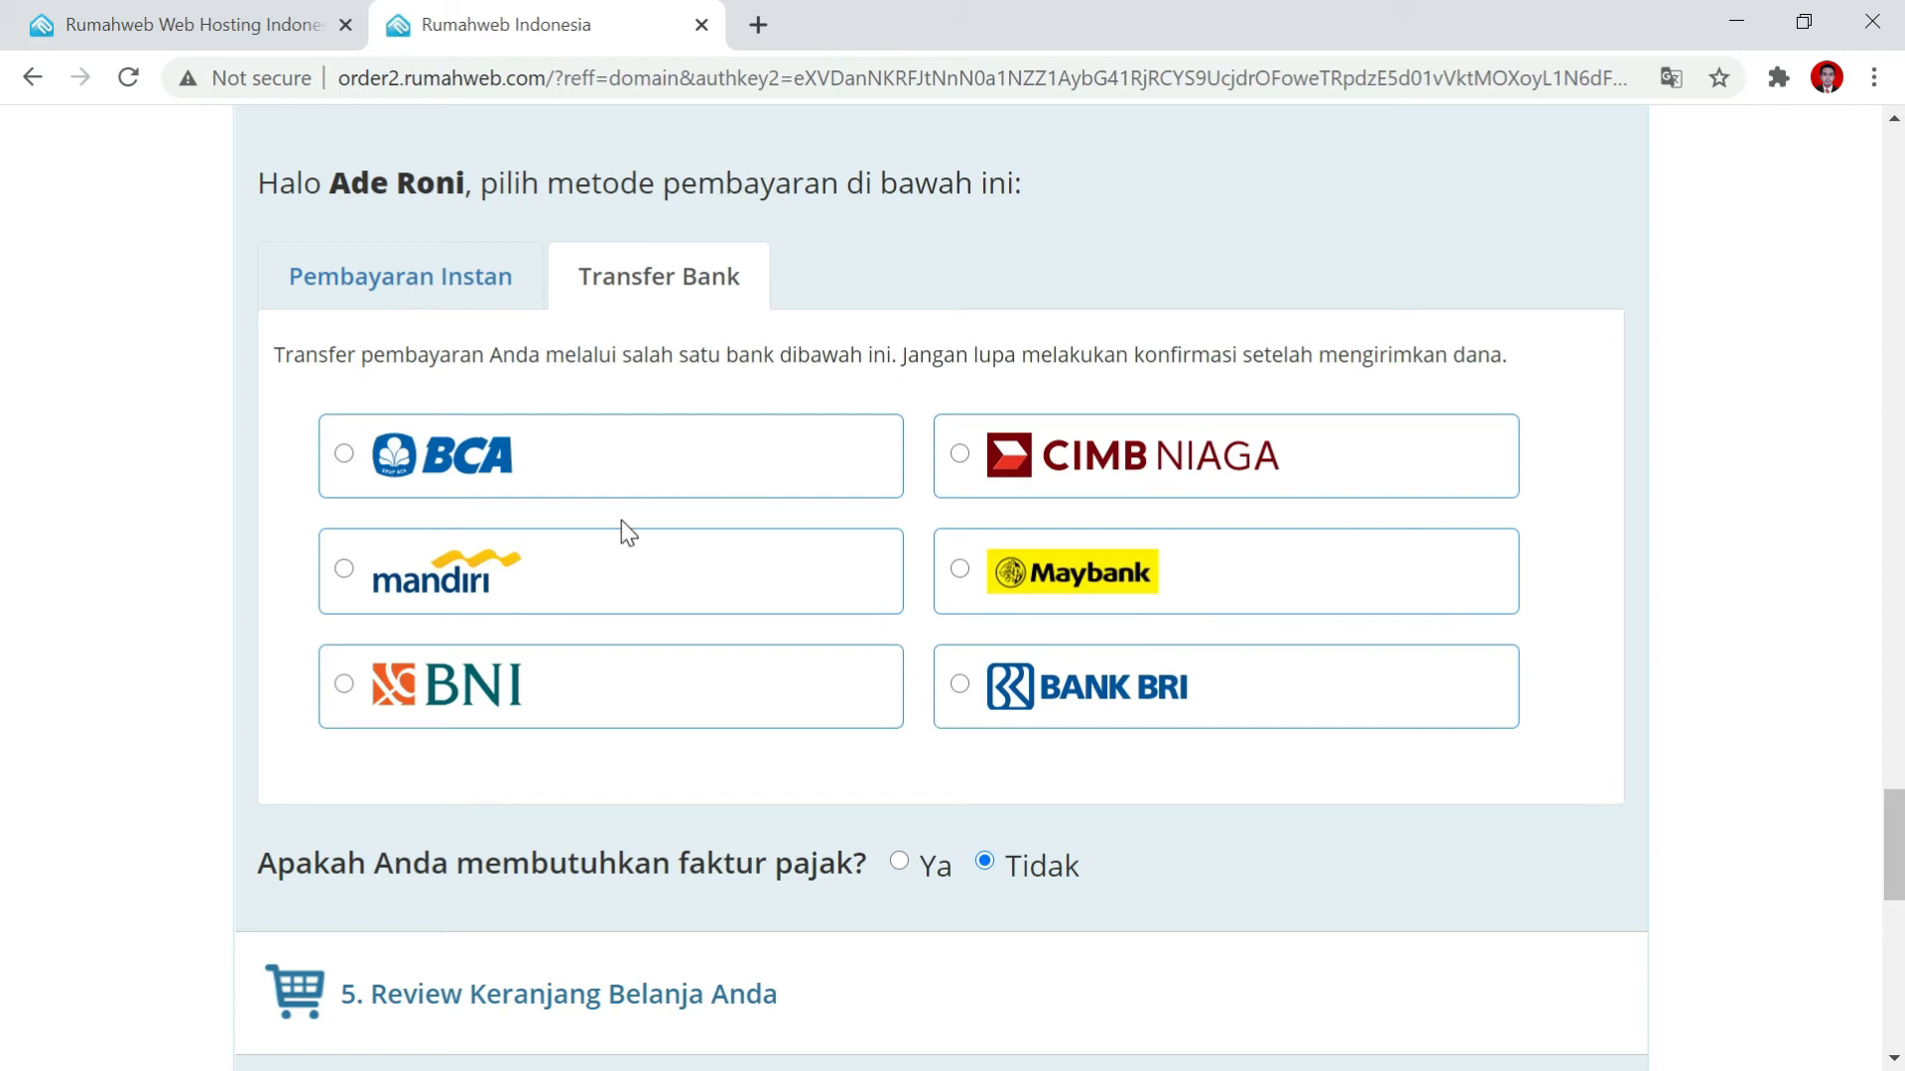
{"action": "left_click", "coordinate": [473, 311]}
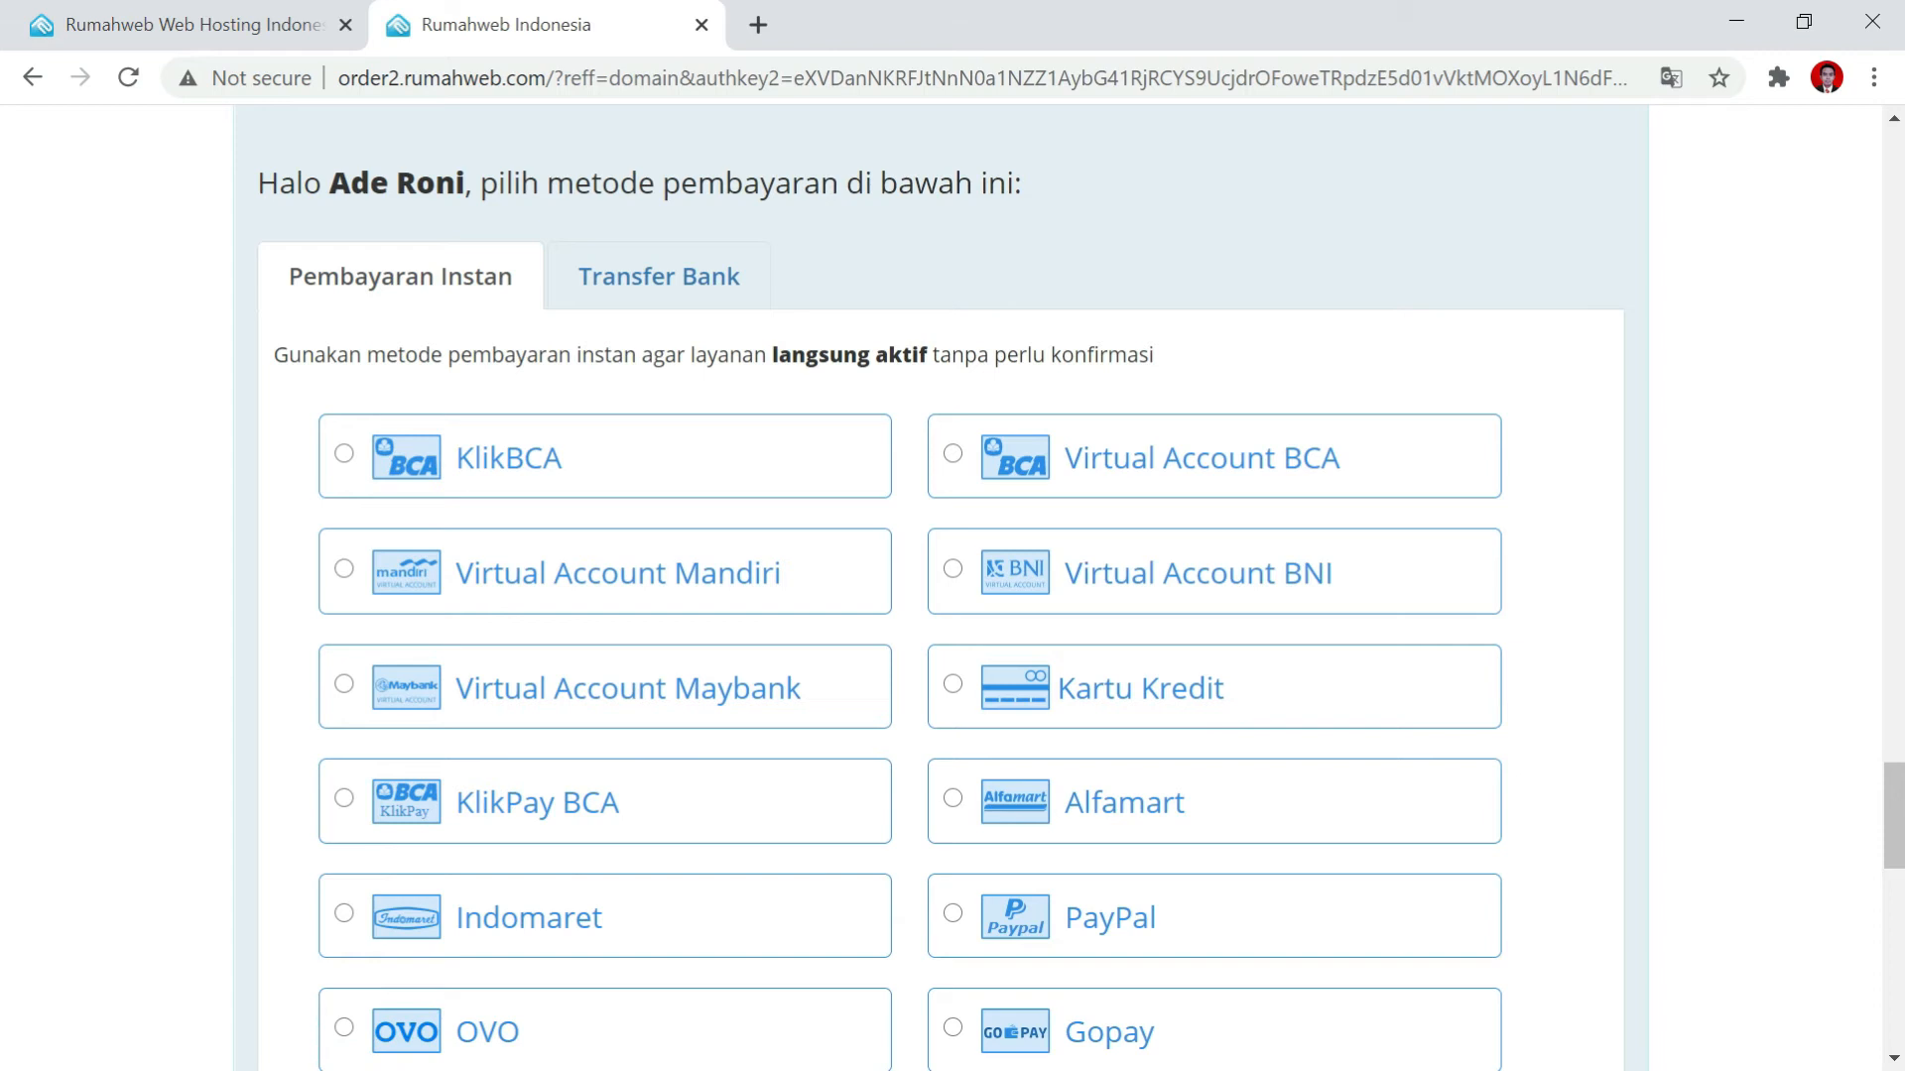
{"action": "scroll", "coordinate": [739, 585], "scroll_direction": "down", "scroll_amount": 1}
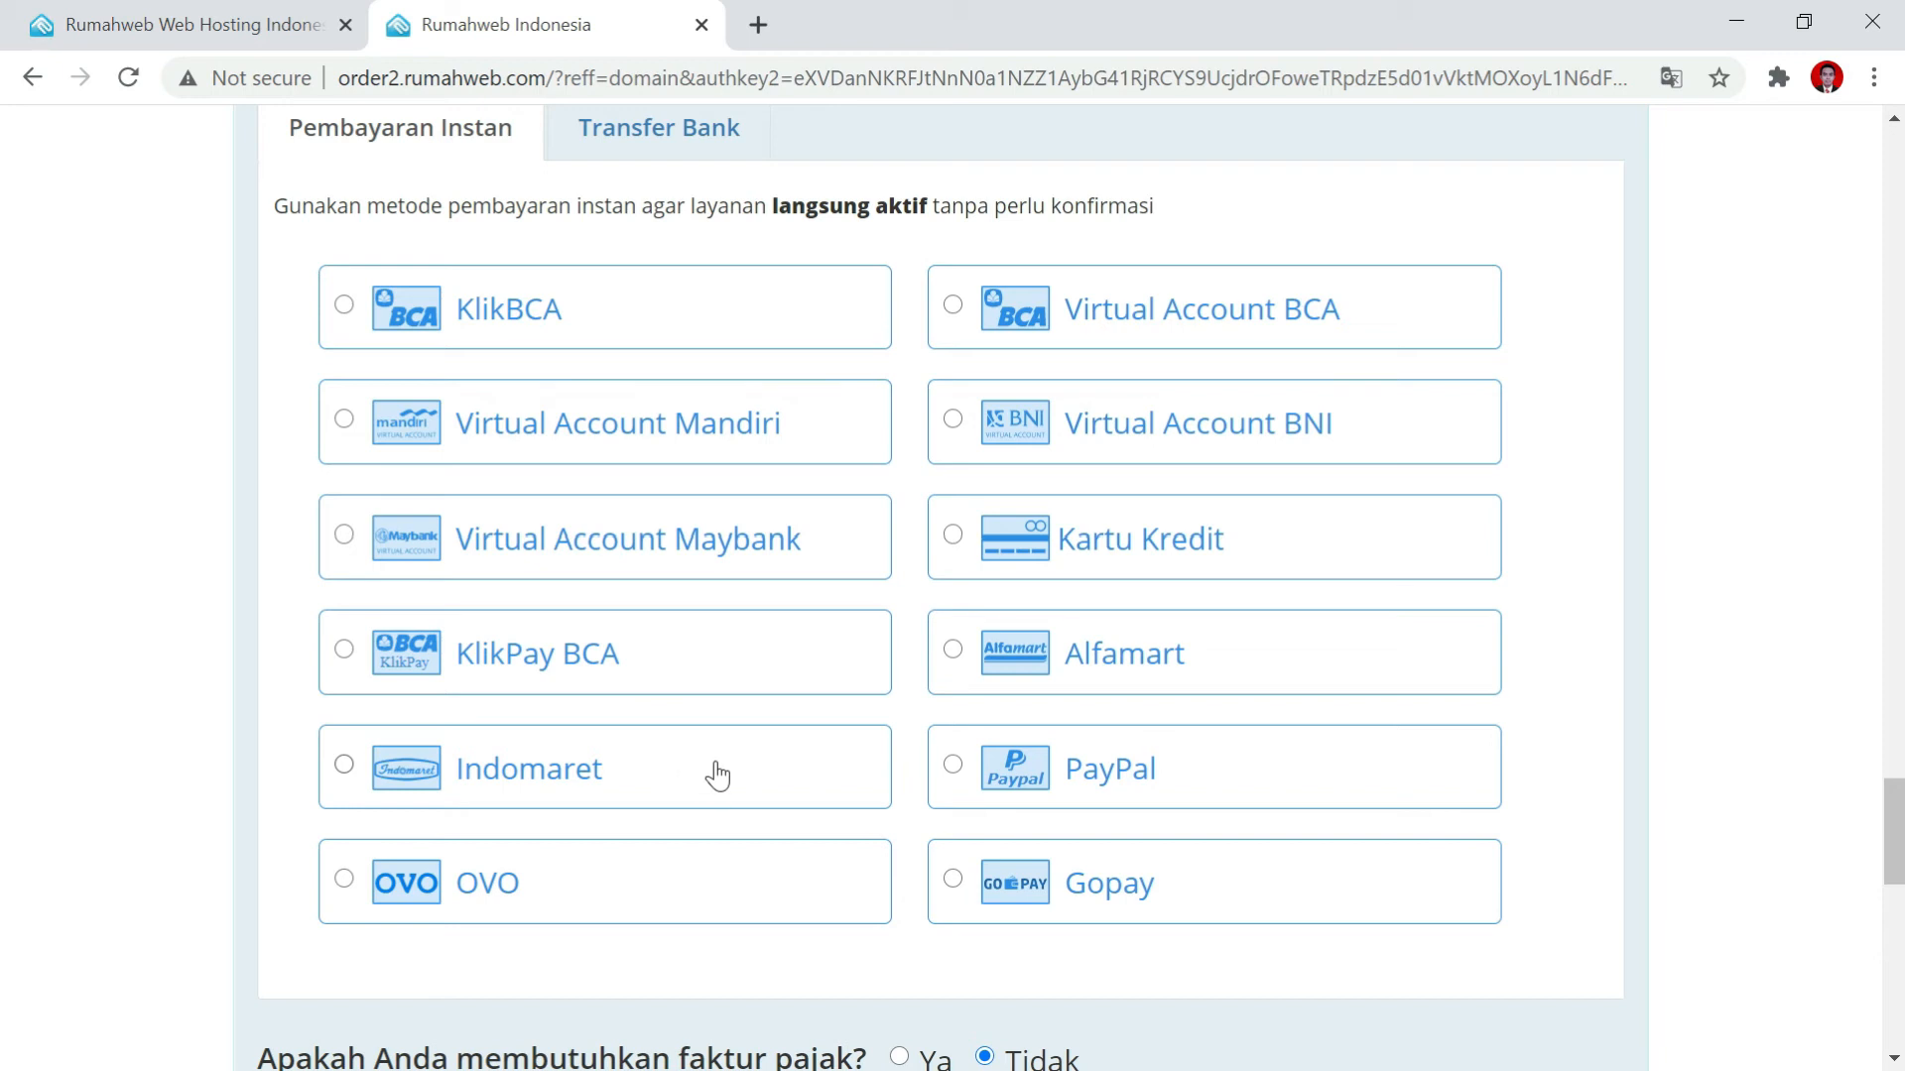
{"action": "left_click", "coordinate": [1088, 668]}
Keep Alfamart as payment, review the cart, and check out the 60,500 IDR order.
{"action": "left_click", "coordinate": [575, 764]}
{"action": "left_click", "coordinate": [1092, 668]}
{"action": "scroll", "coordinate": [1344, 655], "scroll_direction": "down", "scroll_amount": 3}
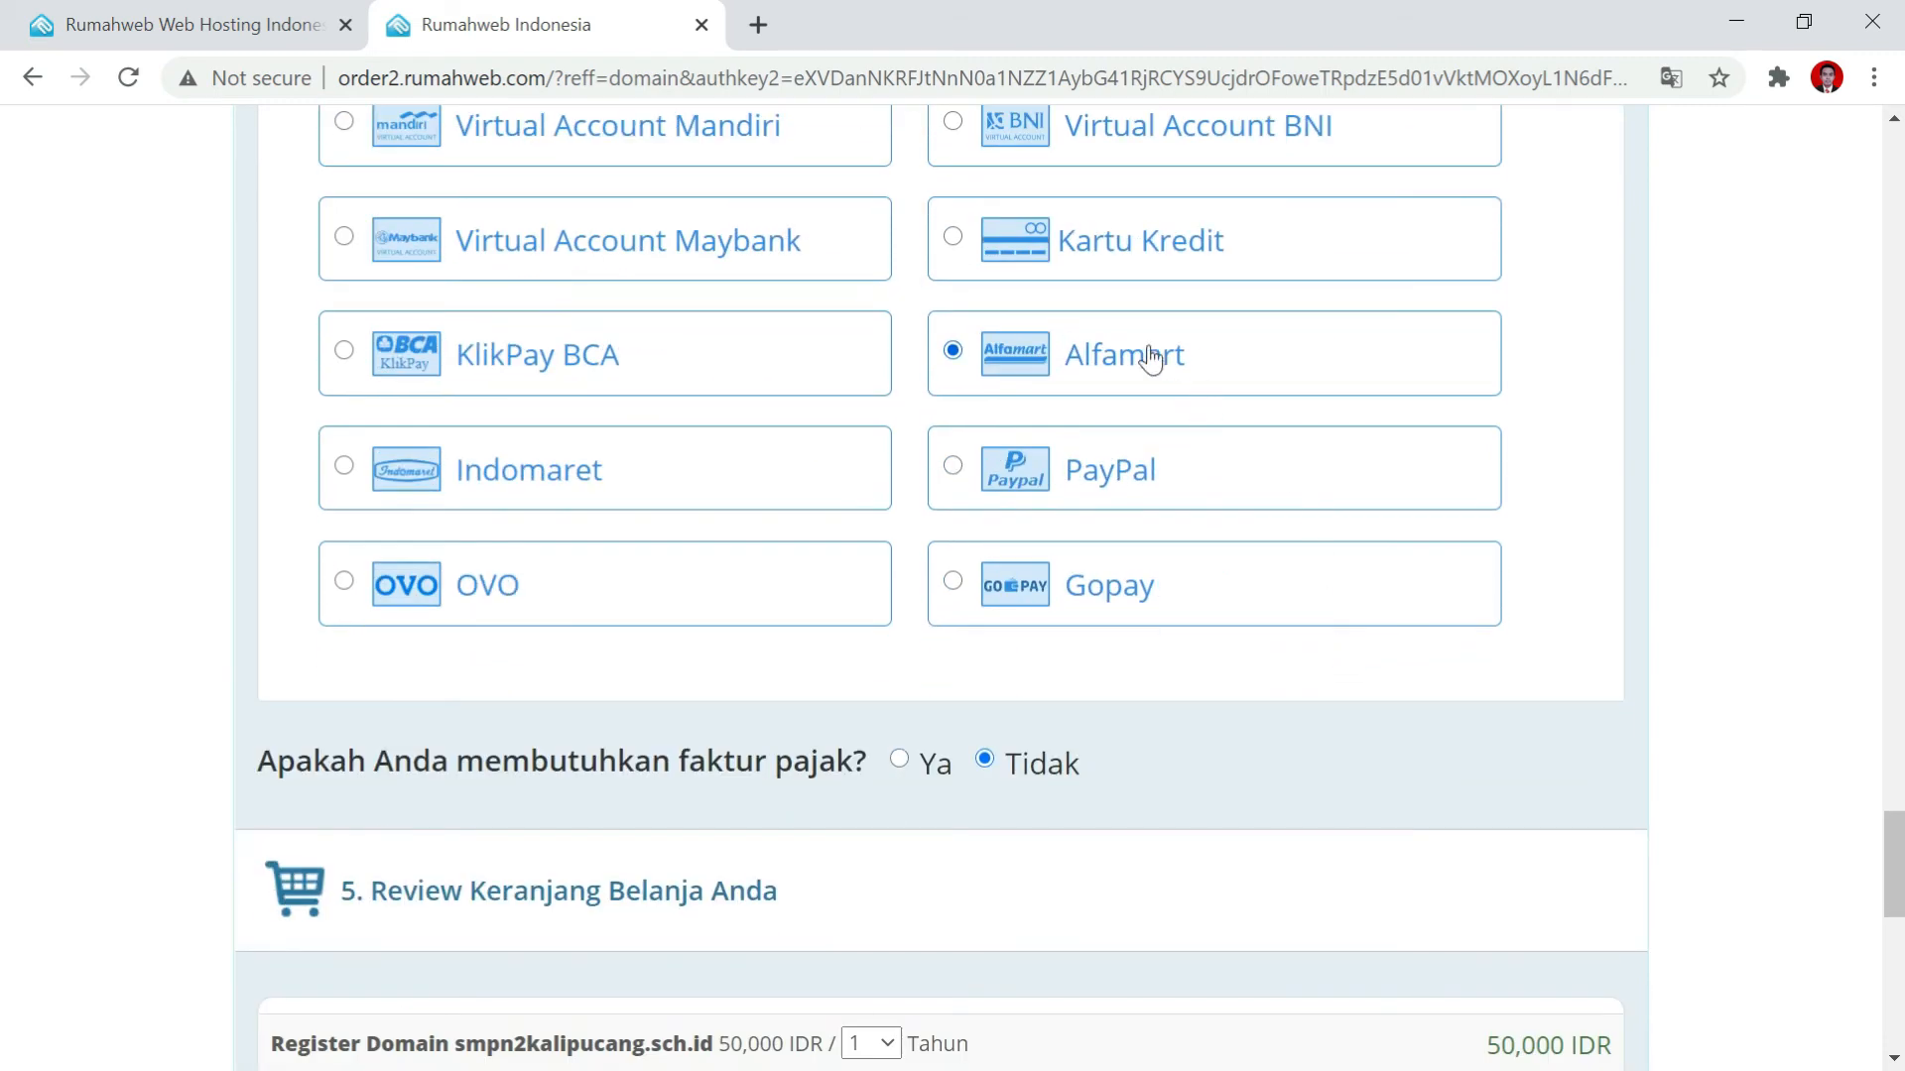
{"action": "scroll", "coordinate": [1275, 491], "scroll_direction": "down", "scroll_amount": 3}
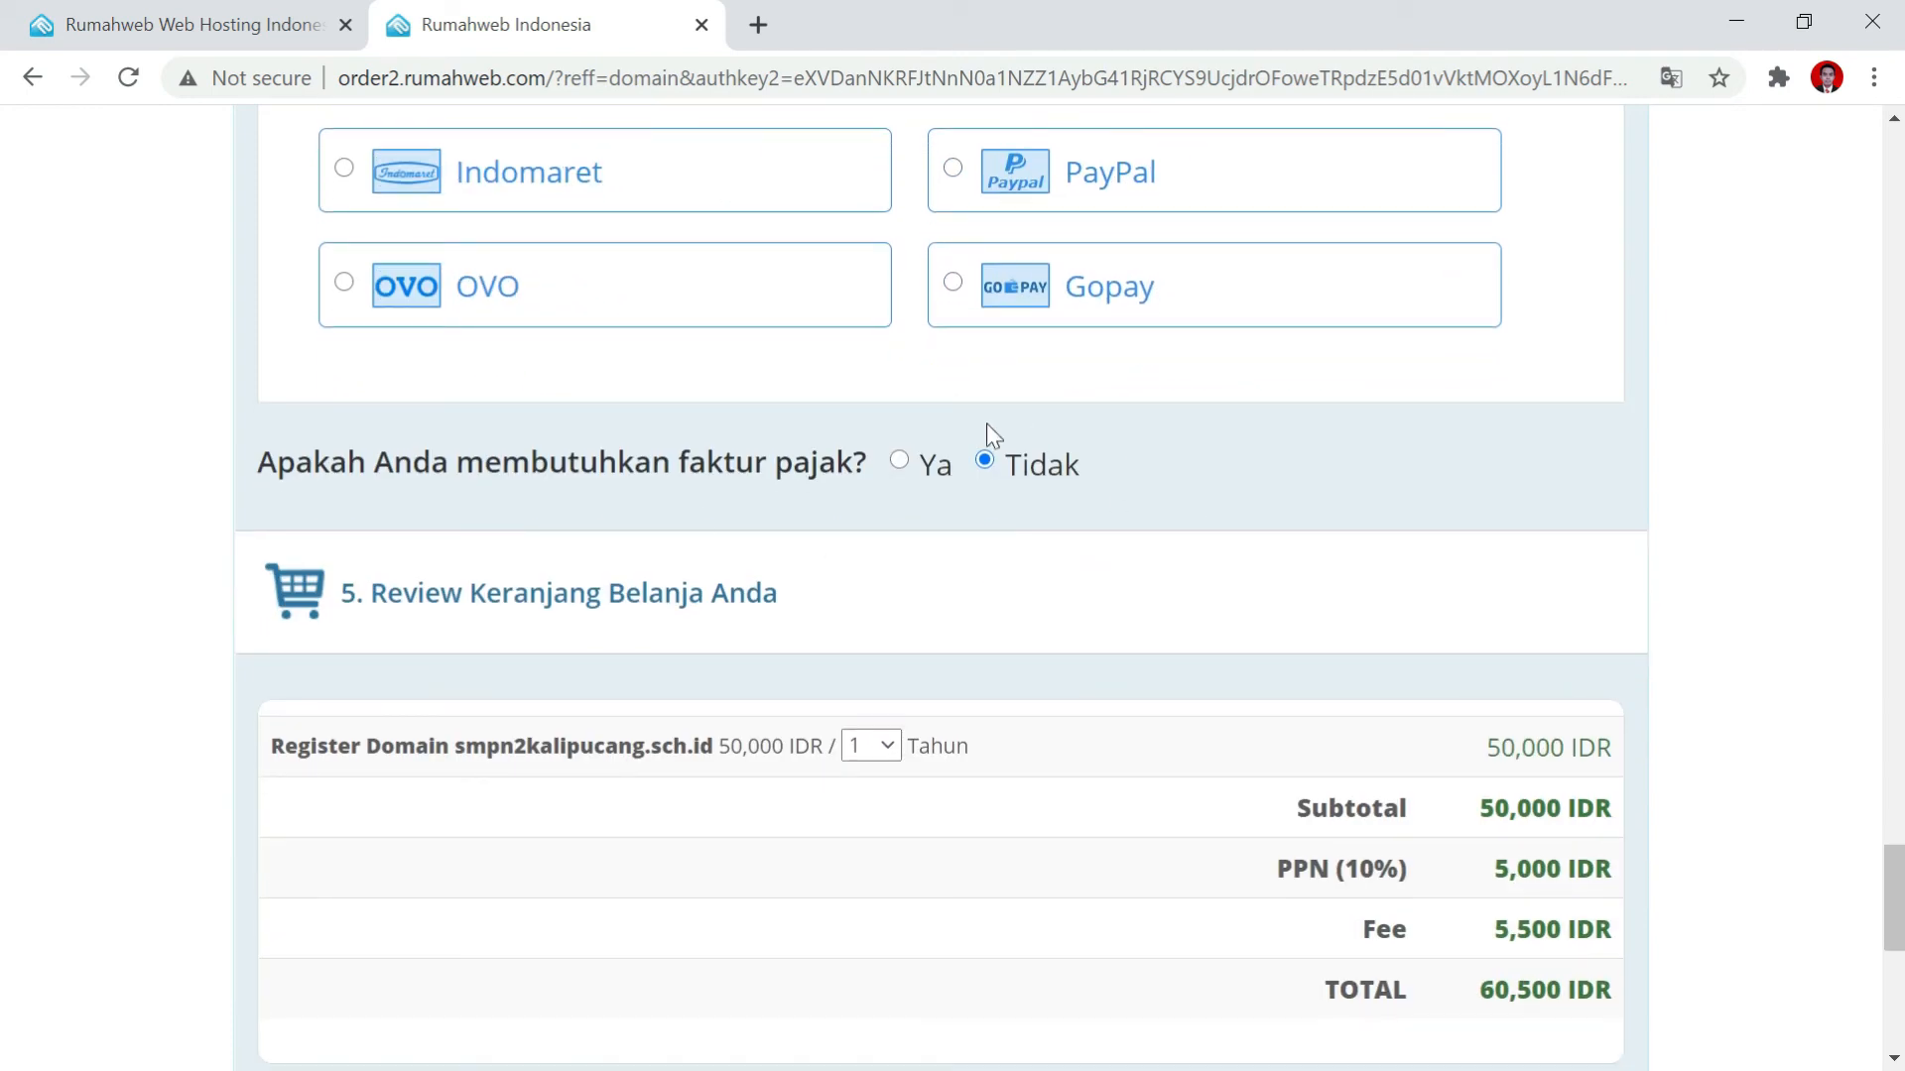
{"action": "scroll", "coordinate": [1062, 546], "scroll_direction": "down", "scroll_amount": 3}
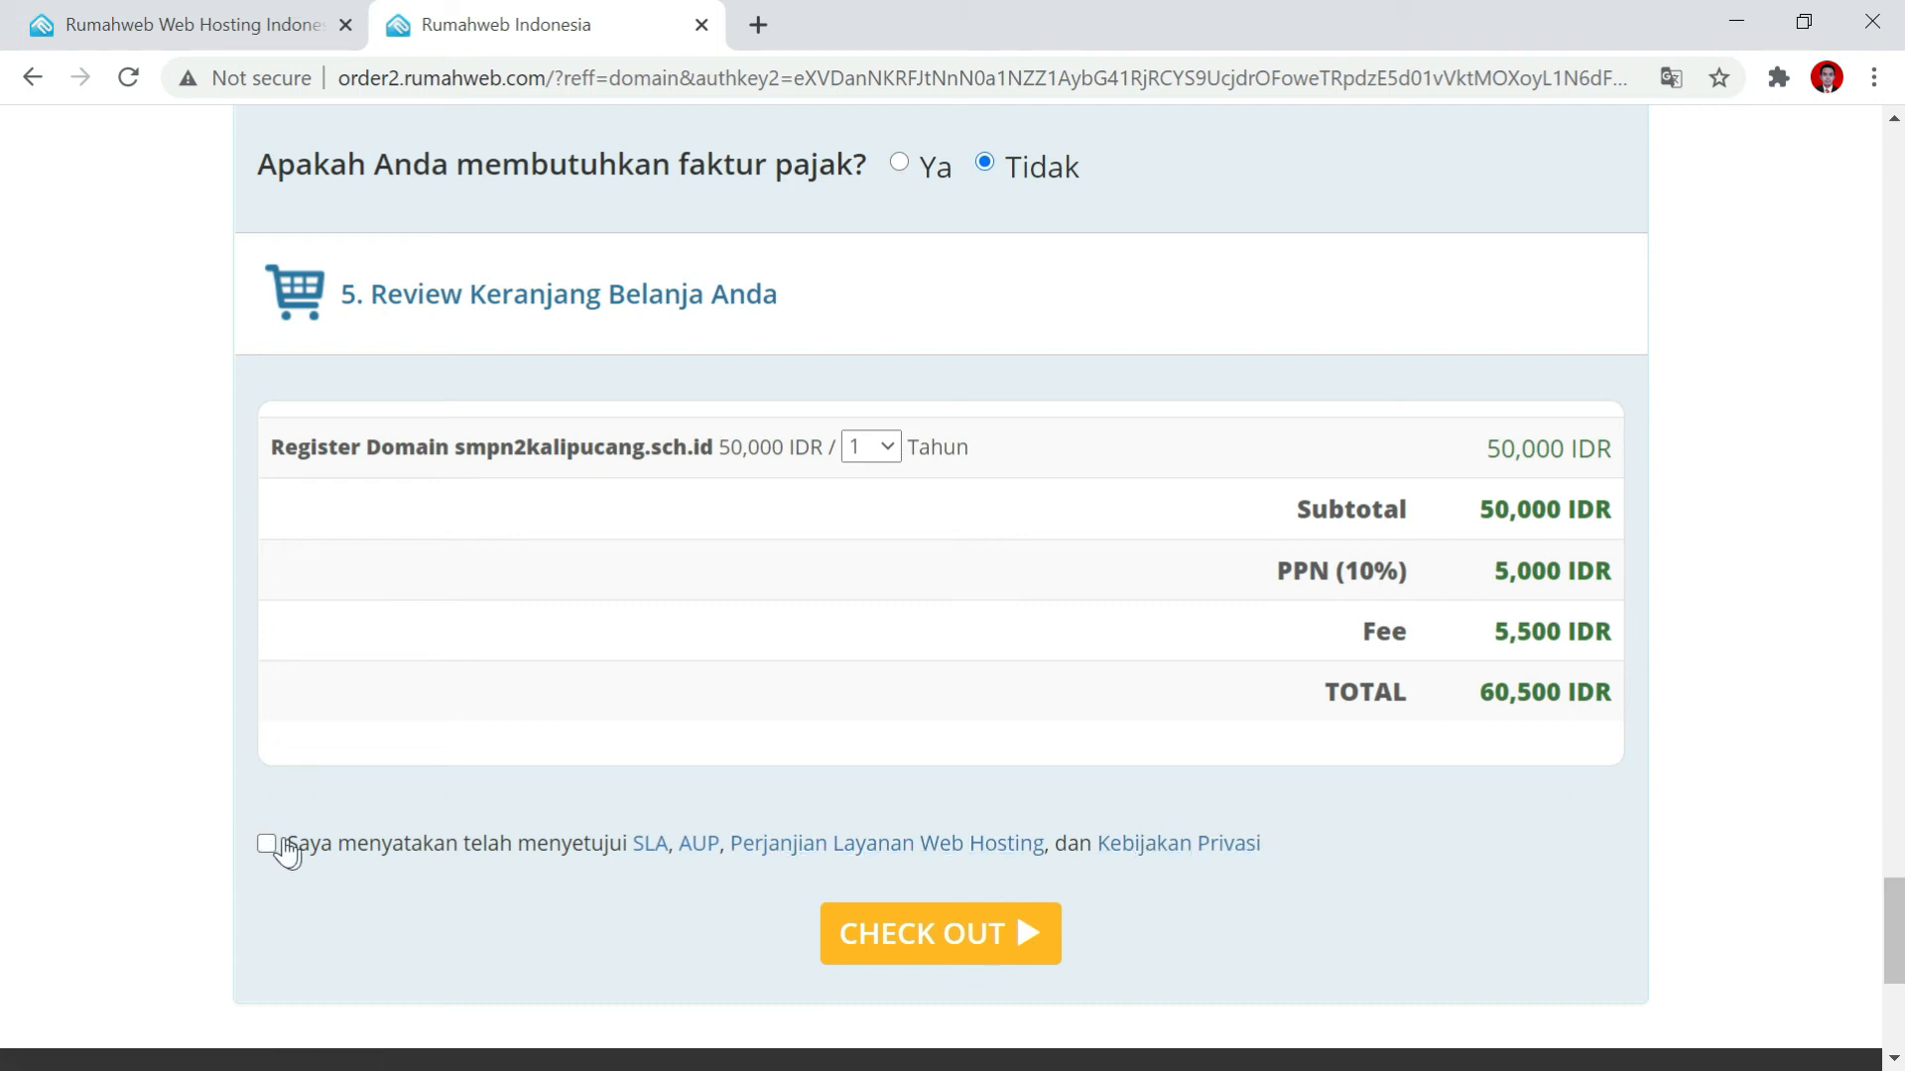
{"action": "left_click", "coordinate": [967, 940]}
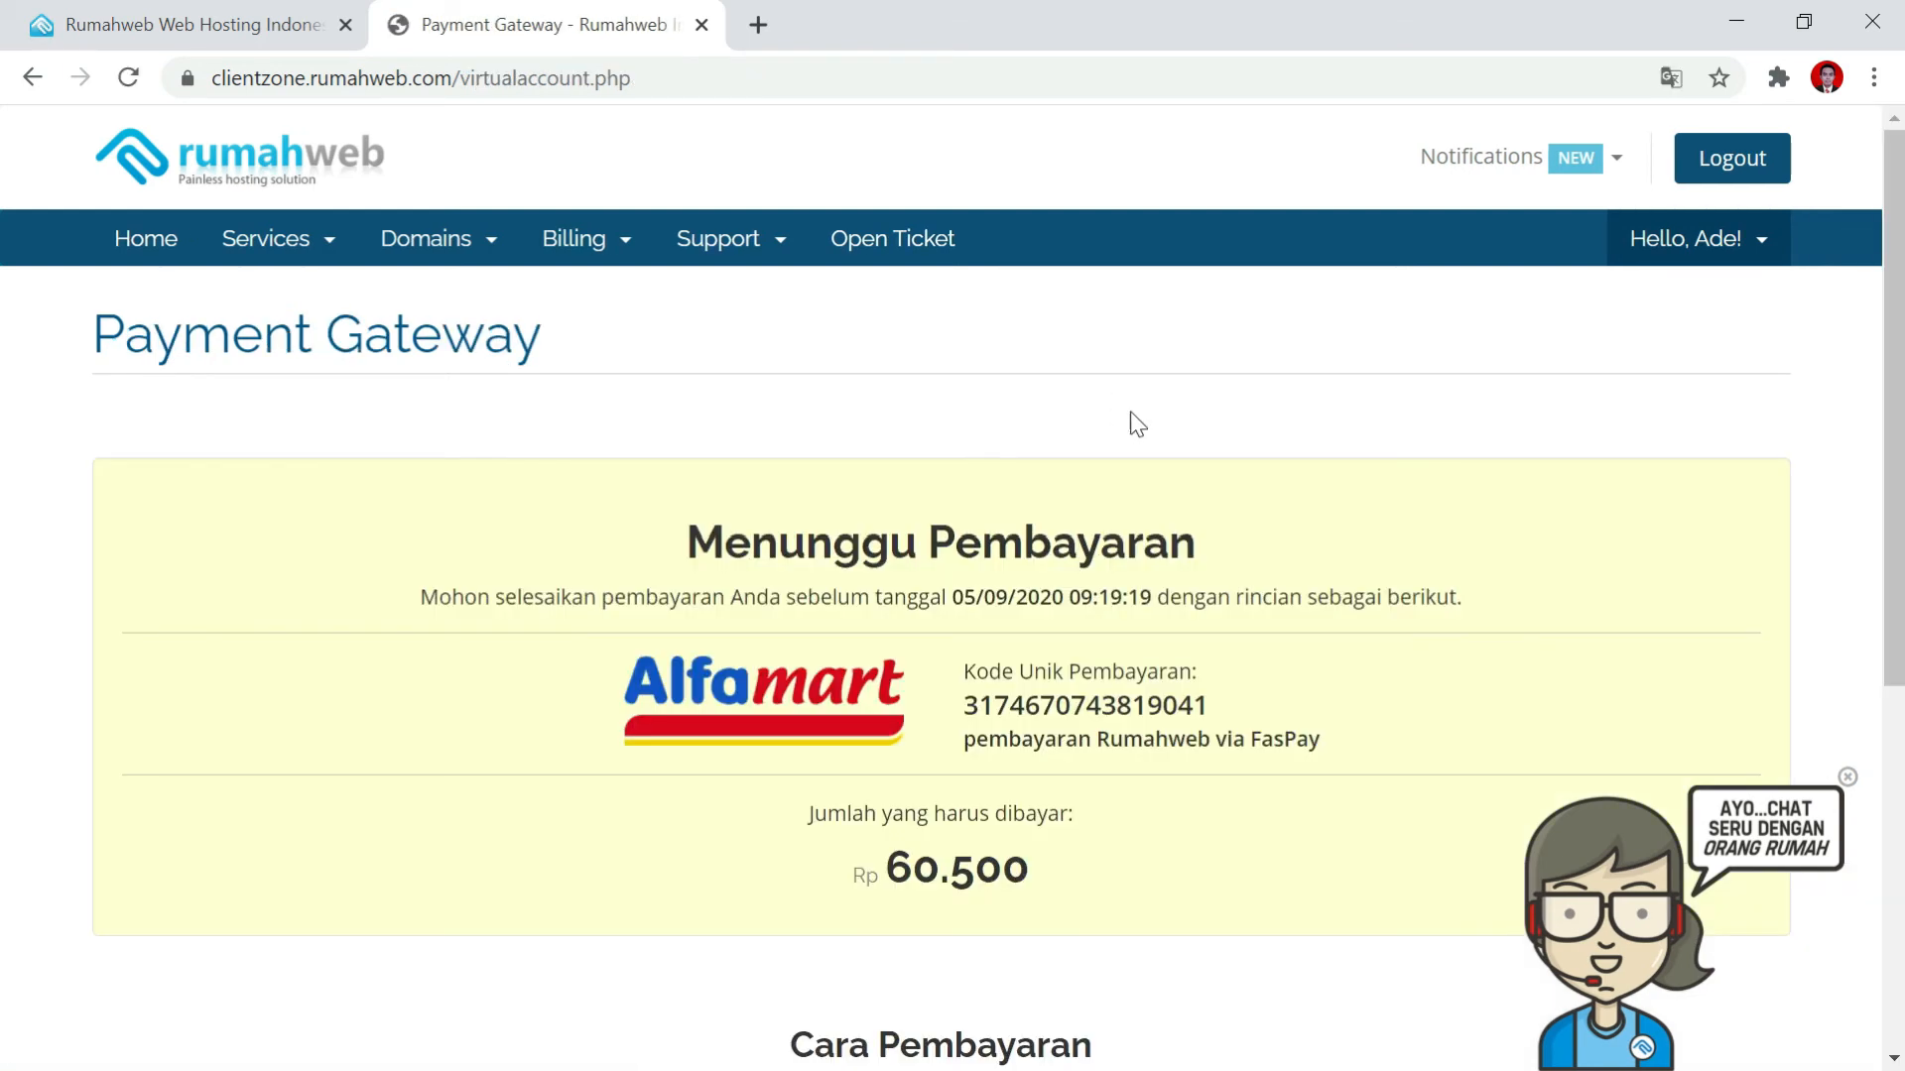
Highlight the Alfamart unique payment code and the Rp 60.500 amount due.
{"action": "scroll", "coordinate": [1029, 719], "scroll_direction": "down", "scroll_amount": 1}
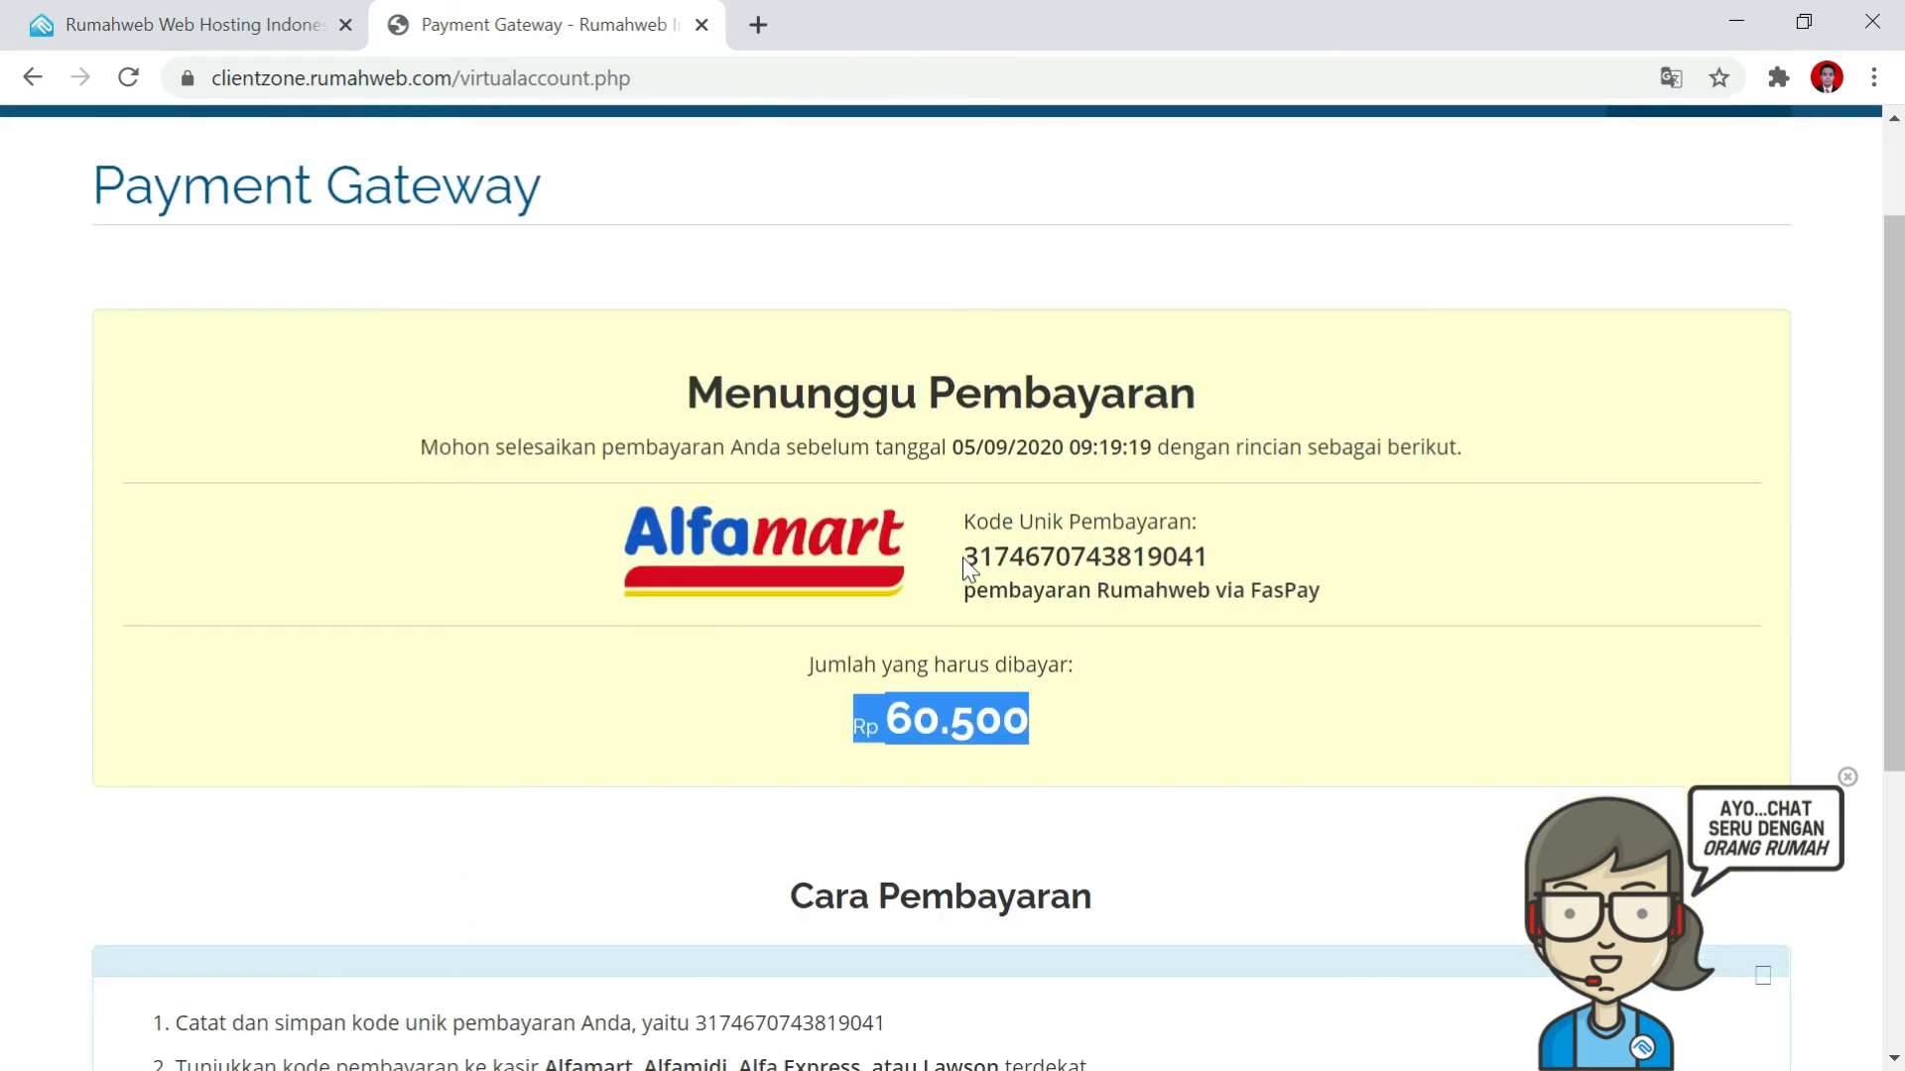
{"action": "left_click_drag", "start_coordinate": [962, 558], "coordinate": [1263, 557]}
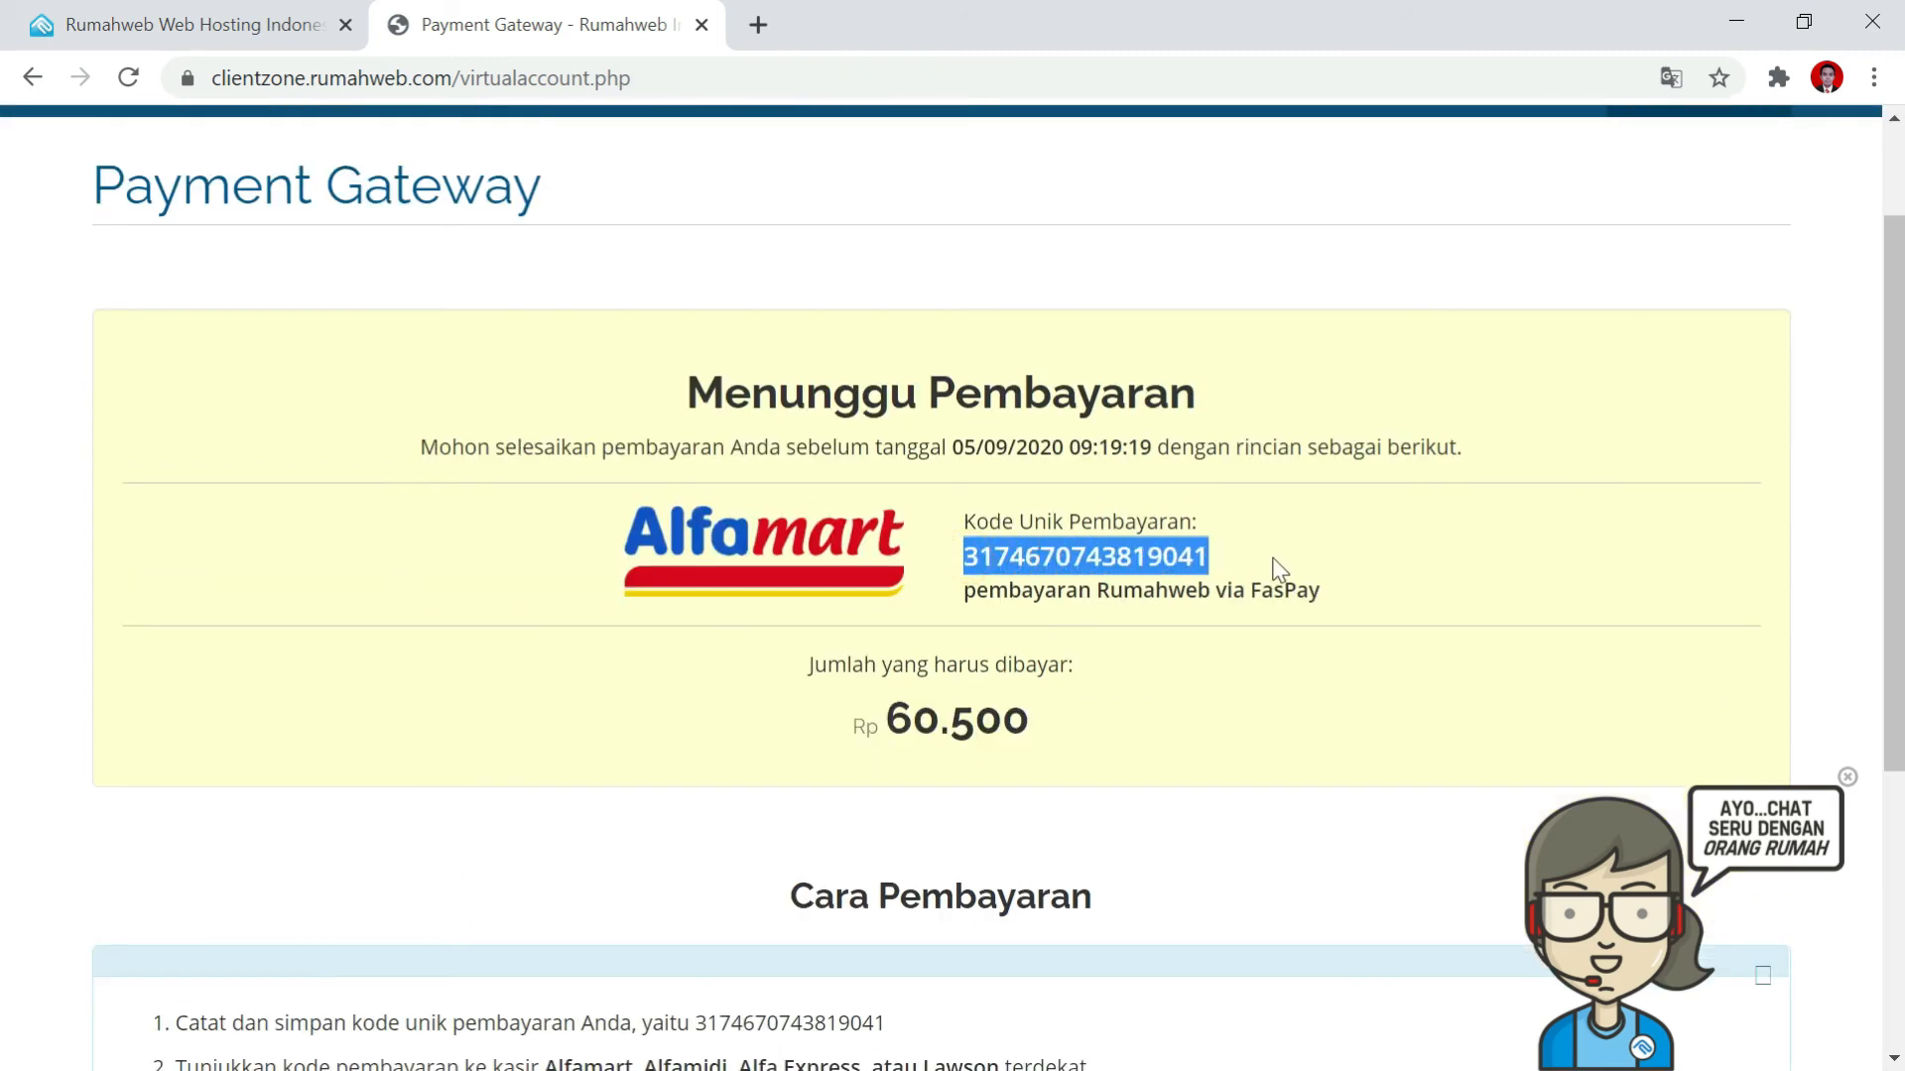
{"action": "left_click_drag", "start_coordinate": [1104, 706], "coordinate": [823, 749]}
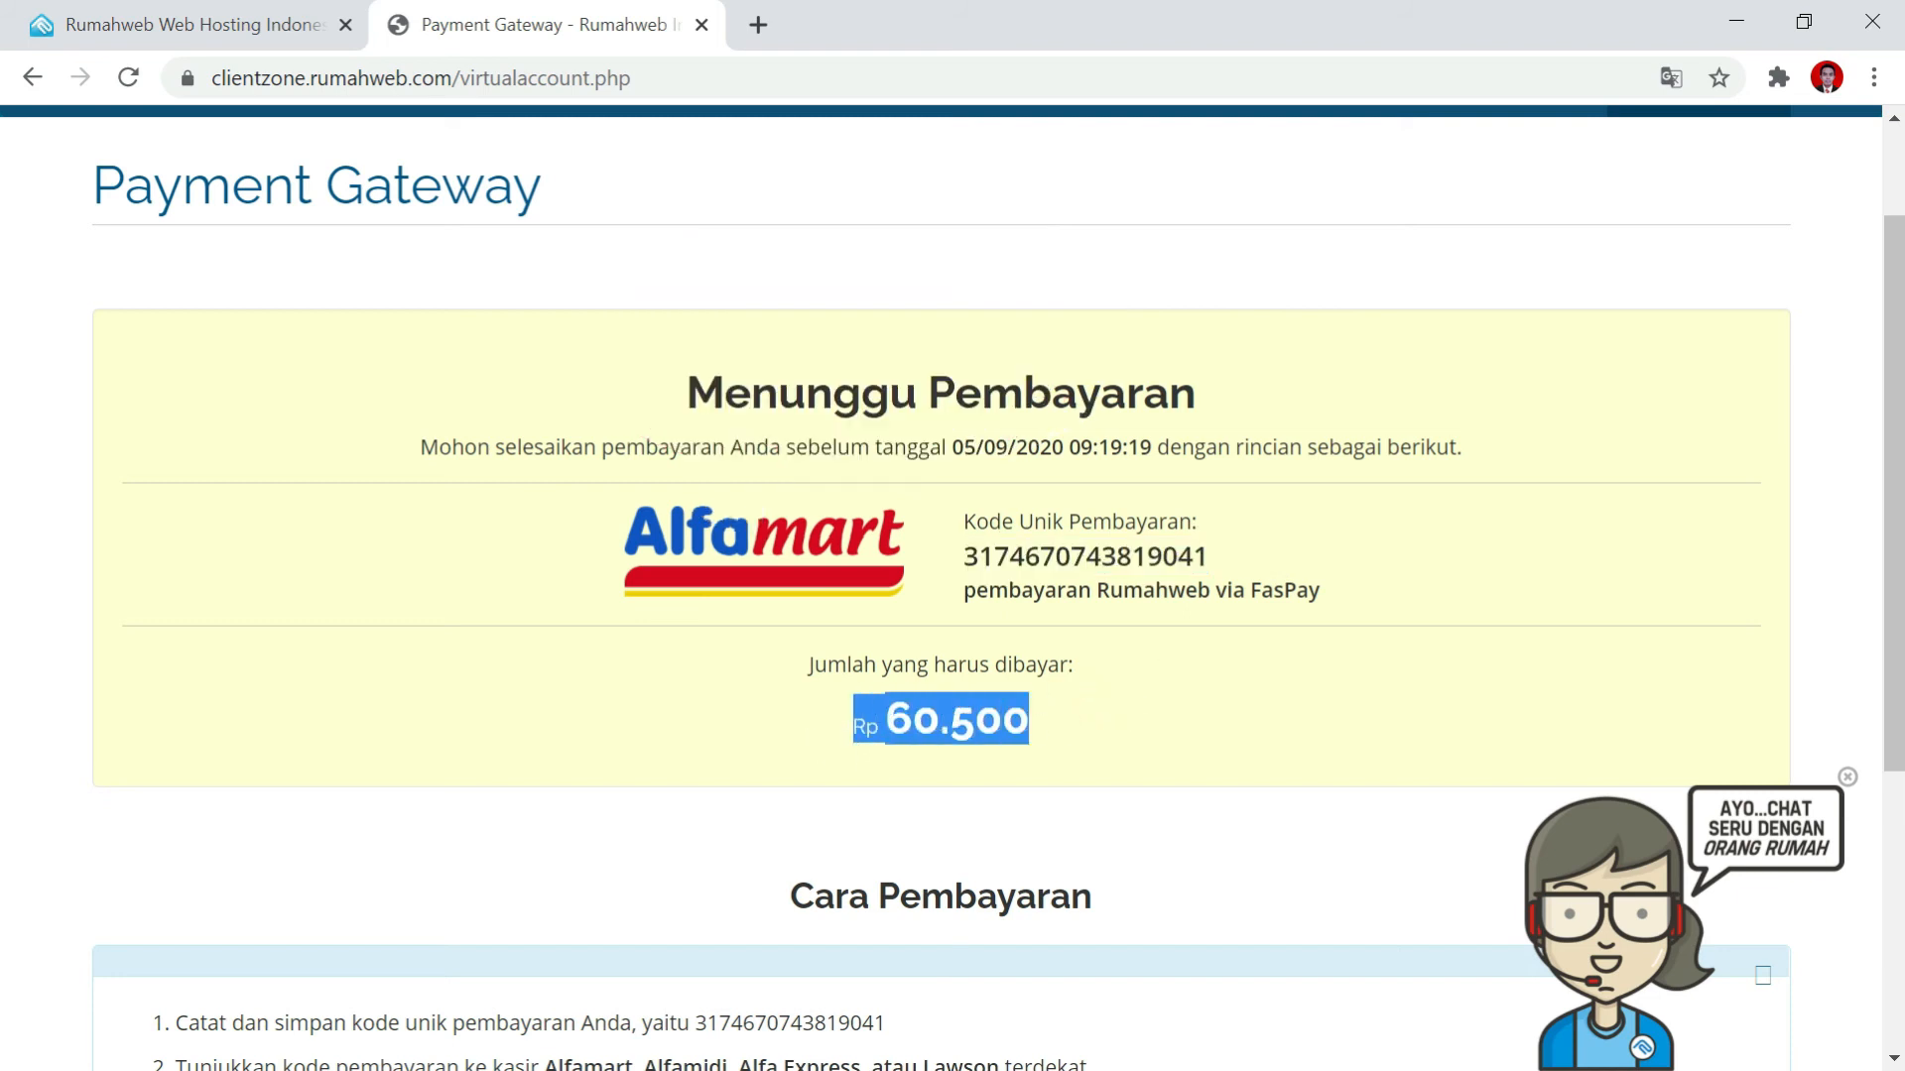
{"action": "left_click", "coordinate": [1057, 669]}
{"action": "scroll", "coordinate": [1078, 662], "scroll_direction": "up", "scroll_amount": 2}
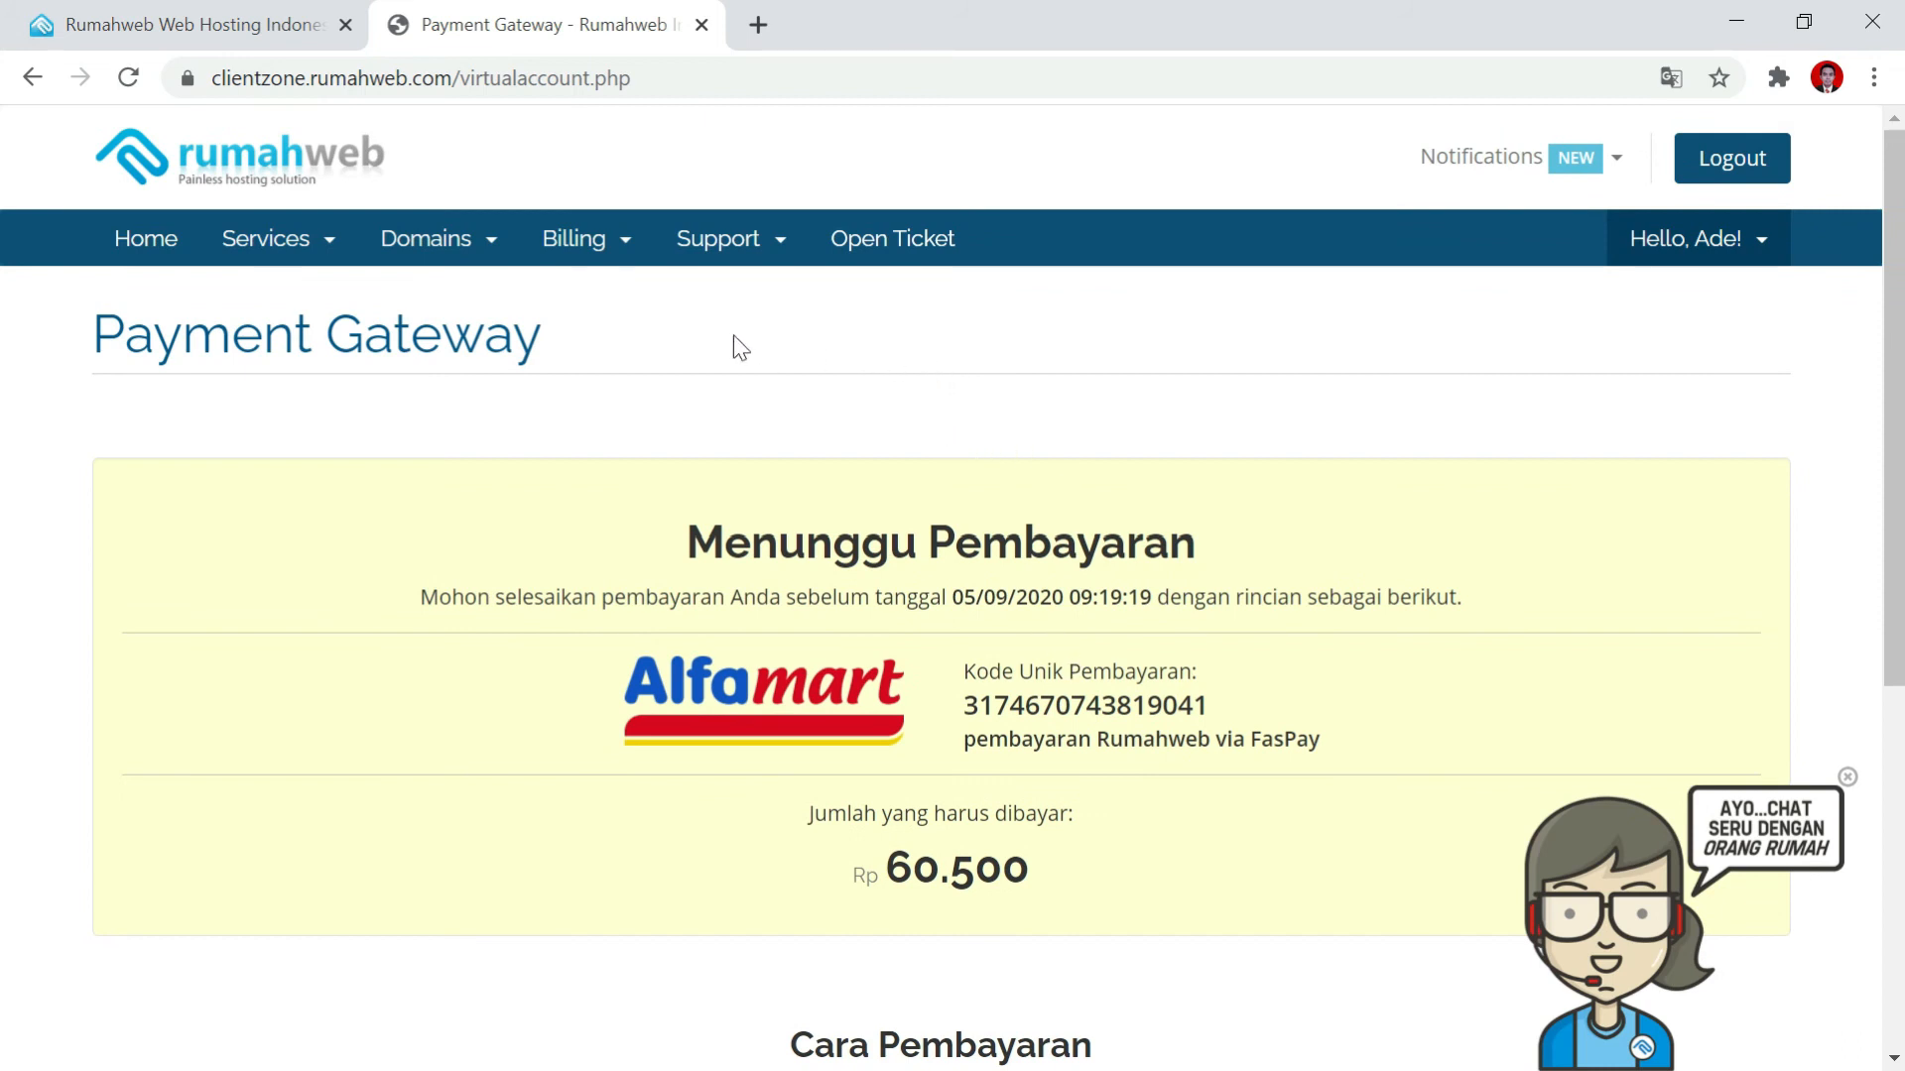
{"action": "left_click", "coordinate": [441, 256]}
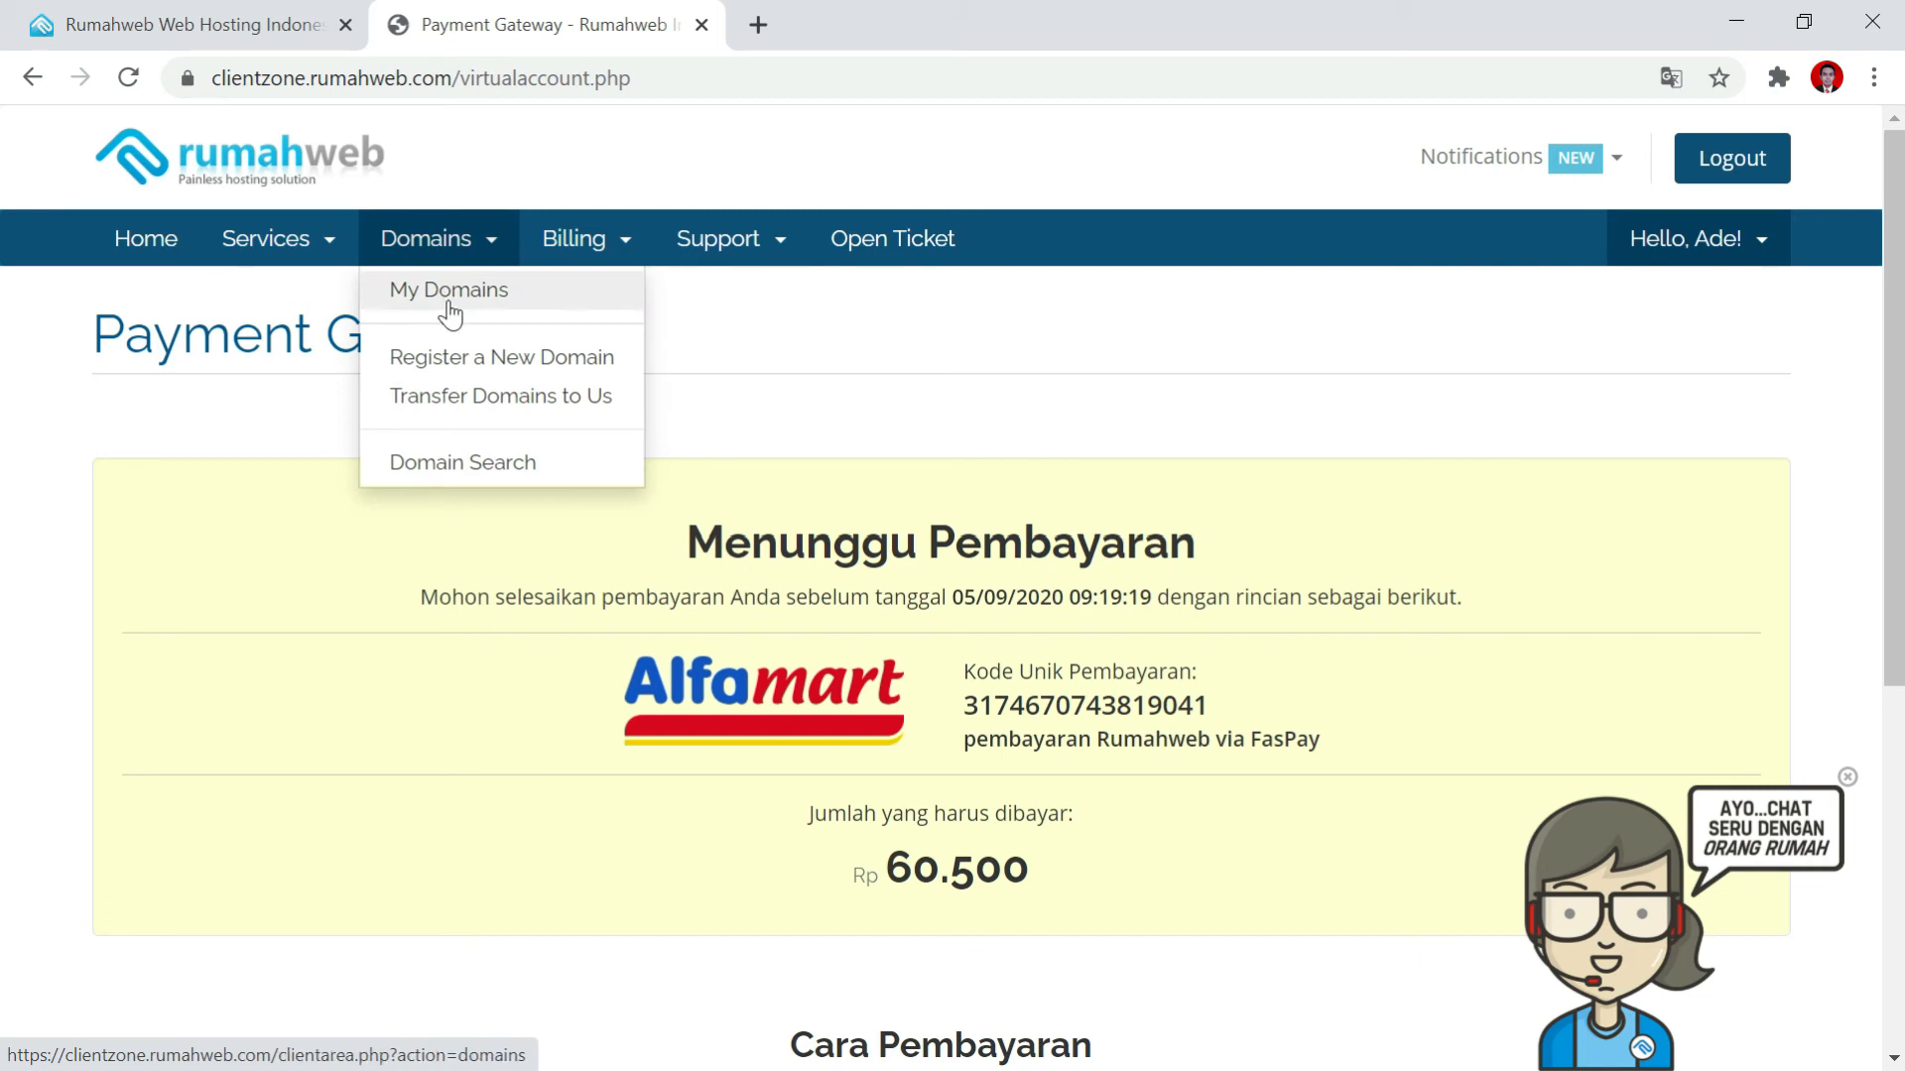
Go to Domains > My Domains to see smpn2kalipucang.sch.id listed as Pending.
{"action": "left_click", "coordinate": [444, 292]}
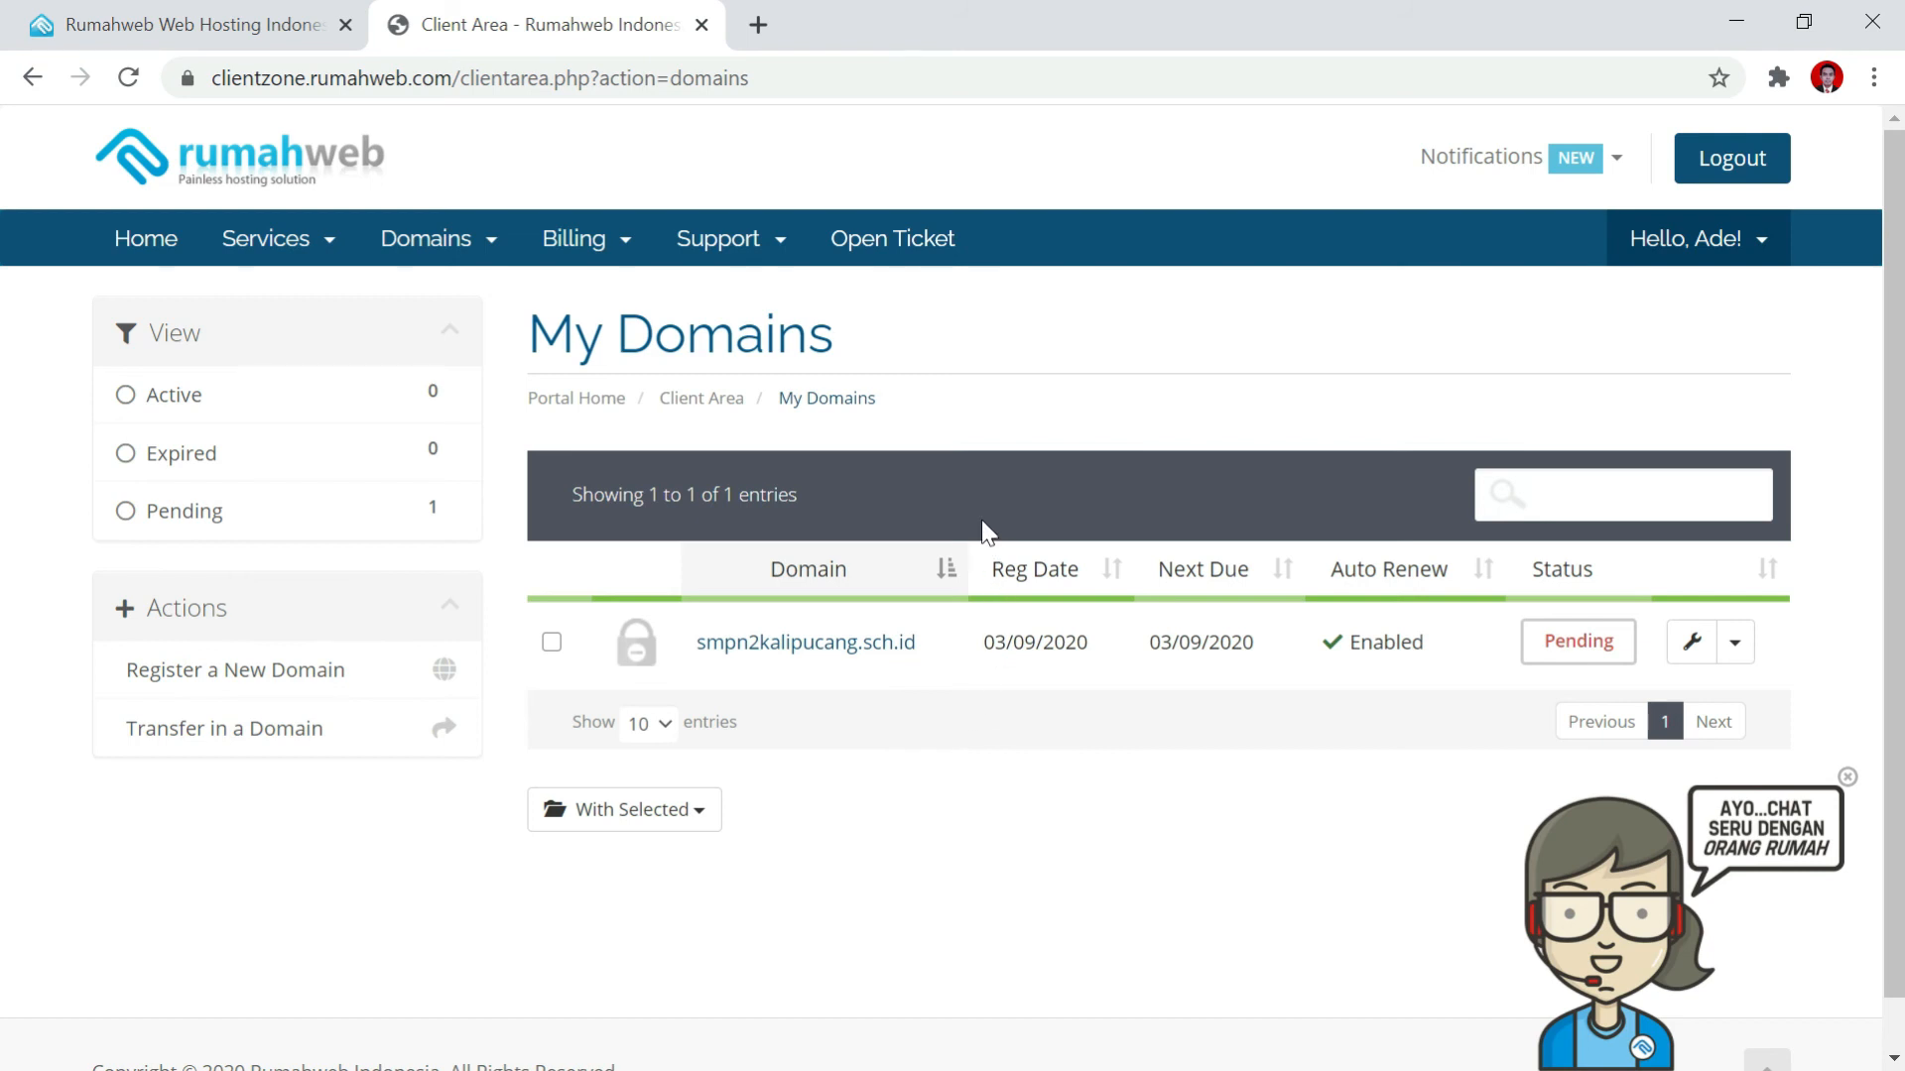
In a new Gmail tab, open Rumahweb's Persyaratan Domain email and follow its UPLOAD link.
{"action": "left_click", "coordinate": [771, 27]}
{"action": "type", "text": "ma"}
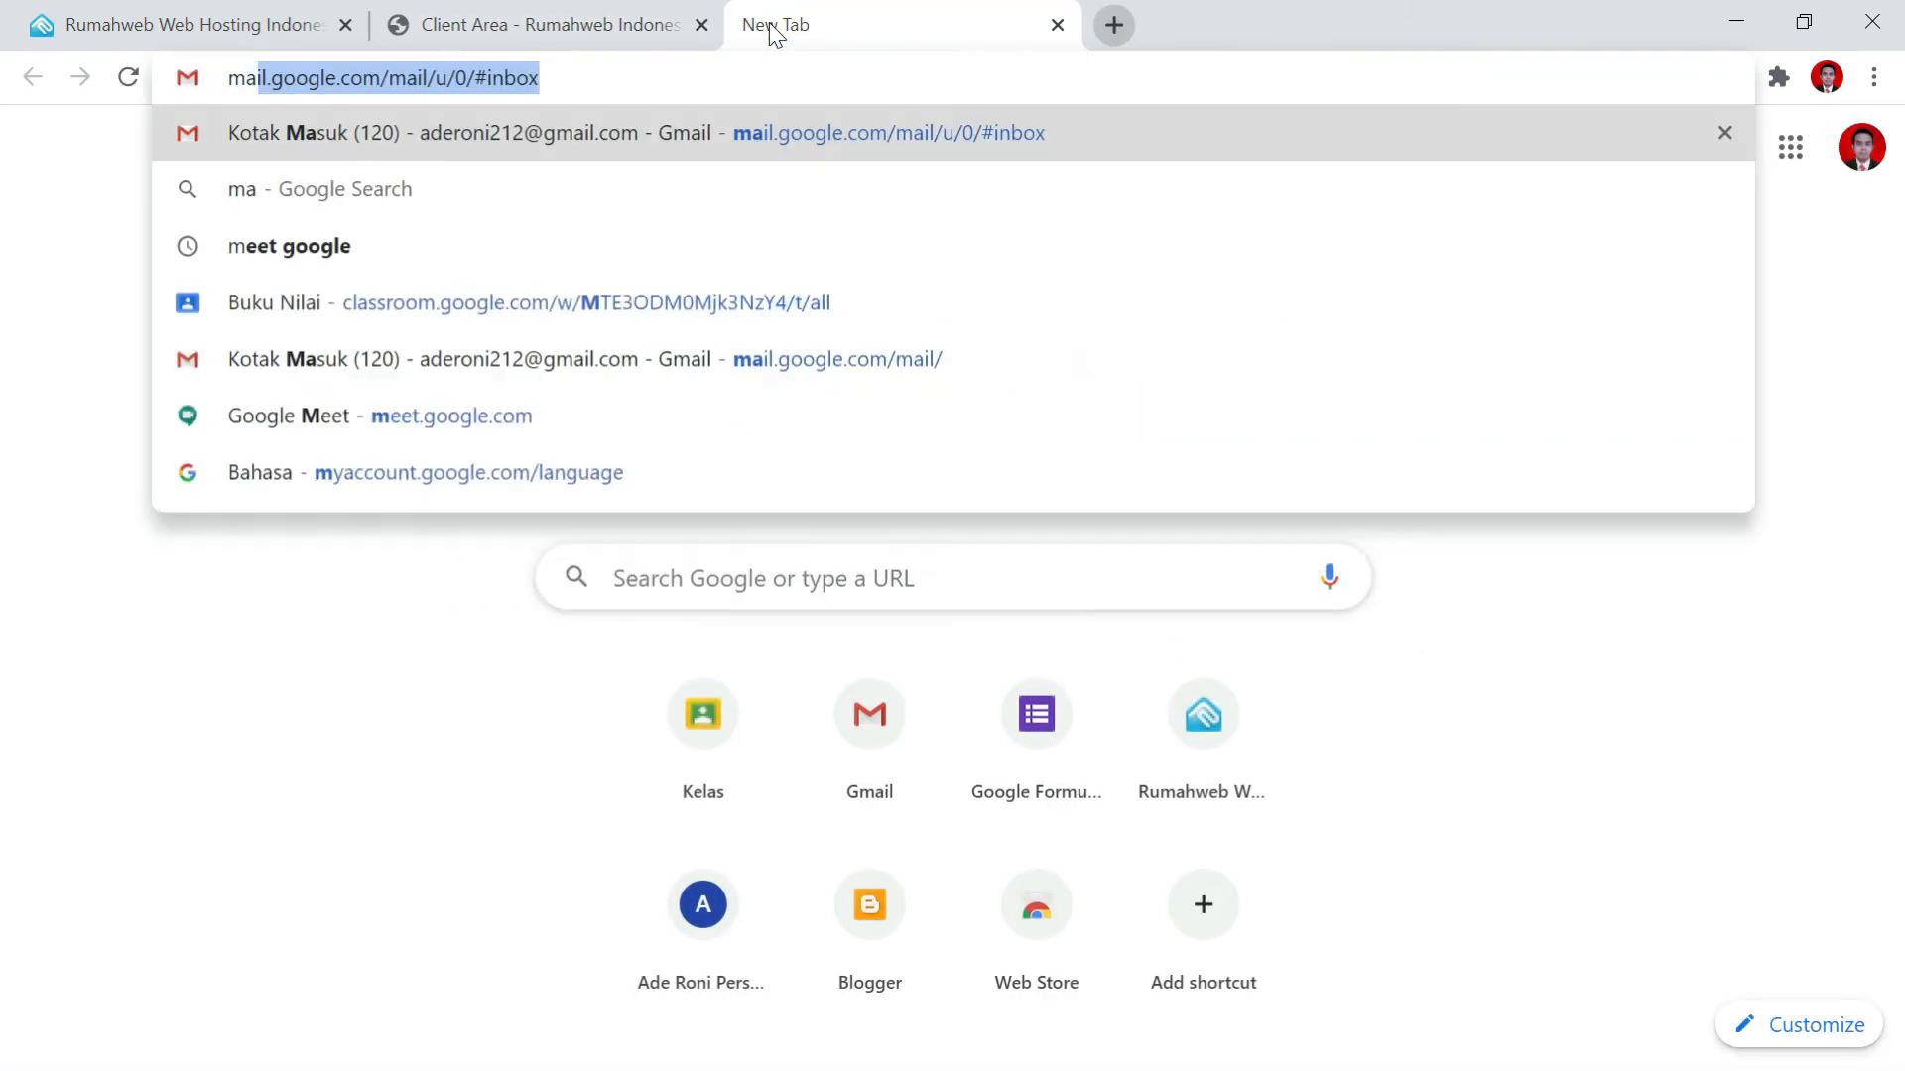
{"action": "type", "text": "il"}
{"action": "key", "text": "Return"}
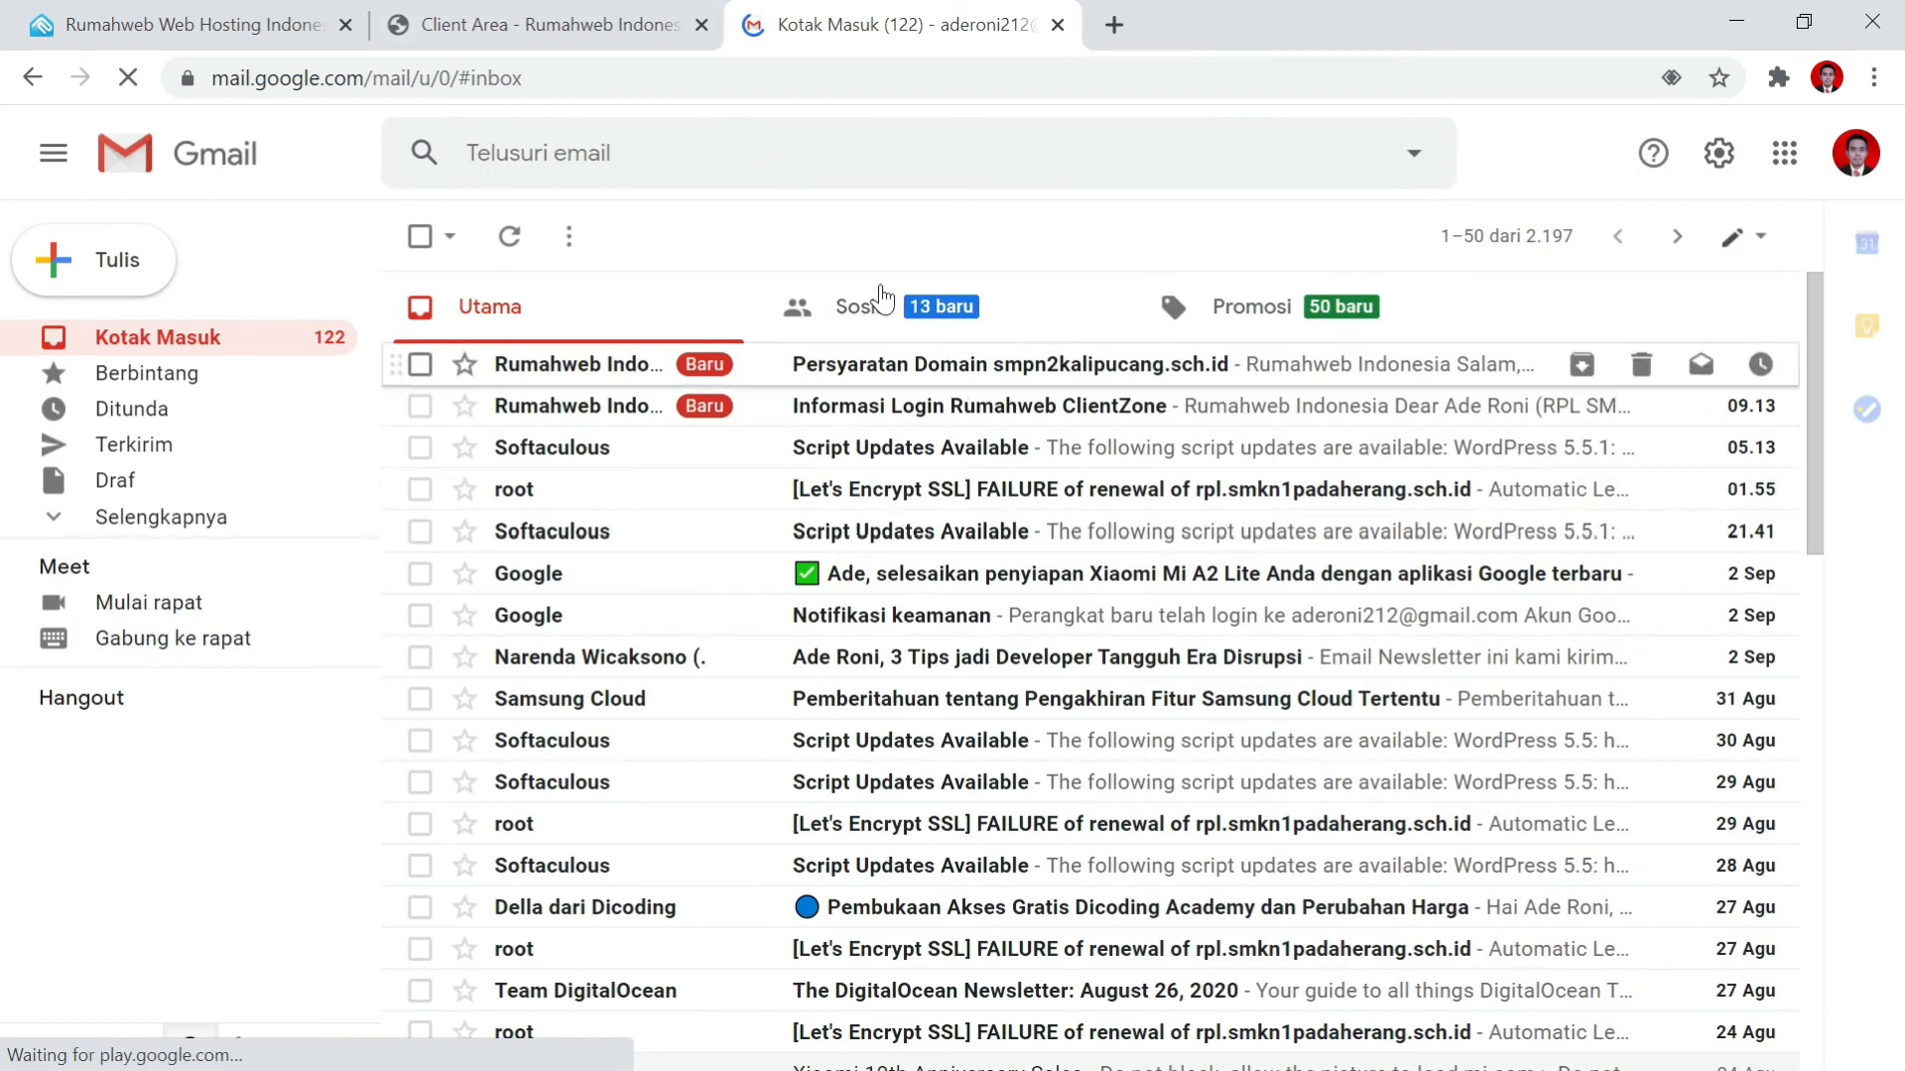
{"action": "left_click", "coordinate": [911, 365]}
{"action": "scroll", "coordinate": [724, 476], "scroll_direction": "down", "scroll_amount": 1}
{"action": "scroll", "coordinate": [694, 436], "scroll_direction": "up", "scroll_amount": 1}
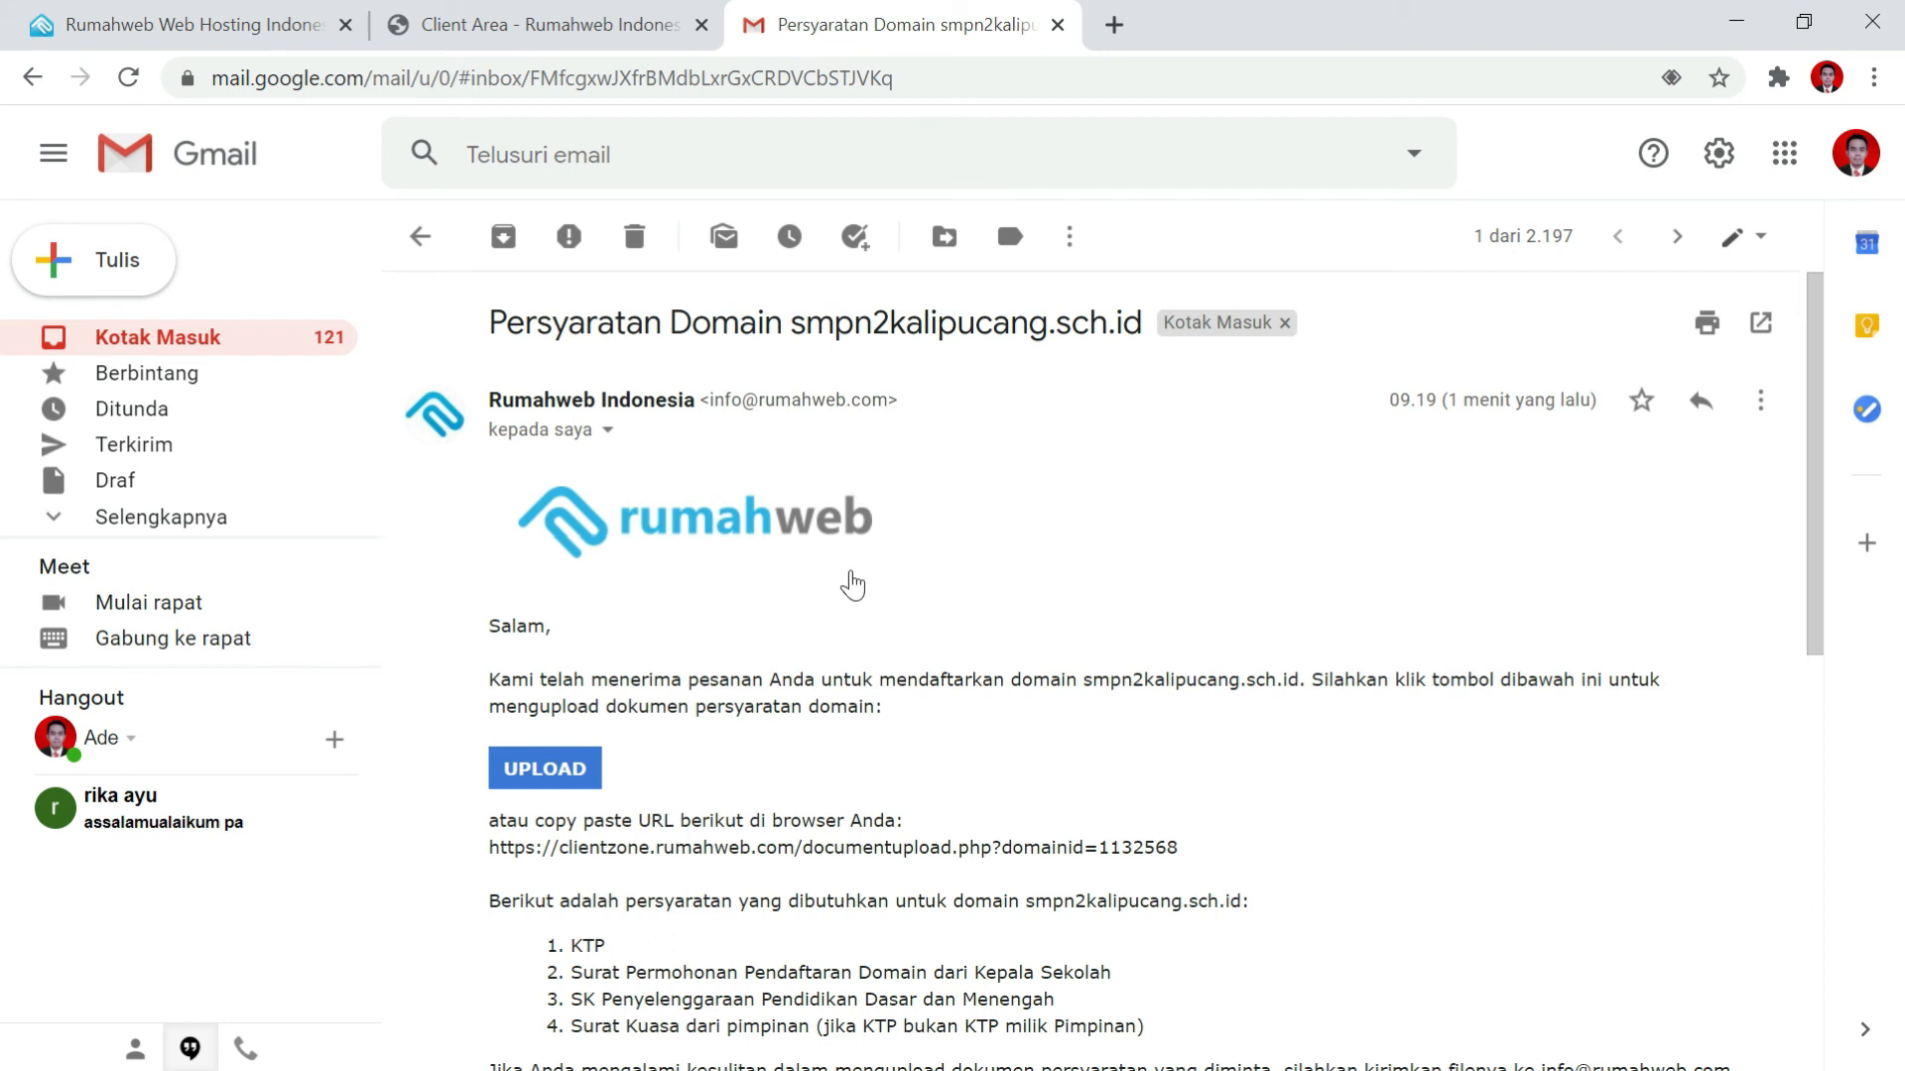
{"action": "left_click", "coordinate": [553, 788]}
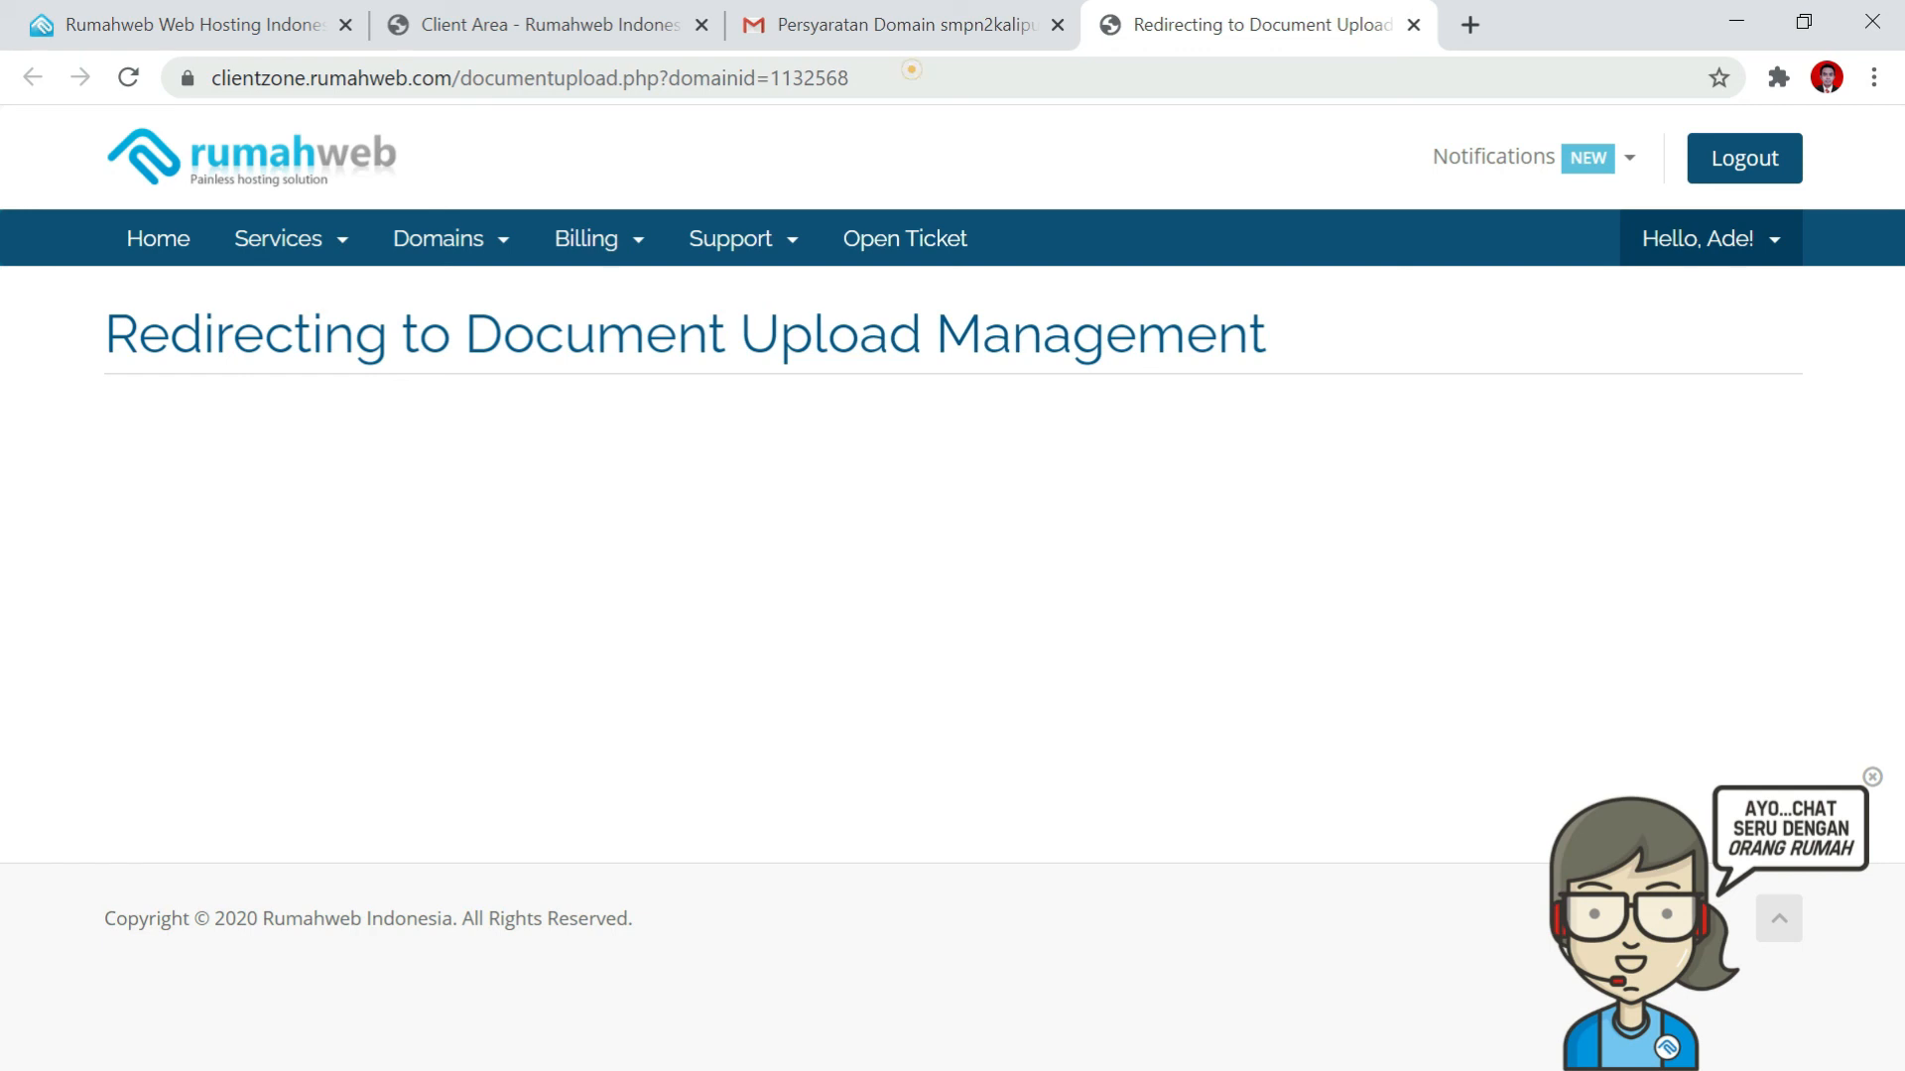
Reload the redirect page until the KTP and school letter document list appears.
{"action": "left_click", "coordinate": [911, 69]}
{"action": "key", "text": "Return"}
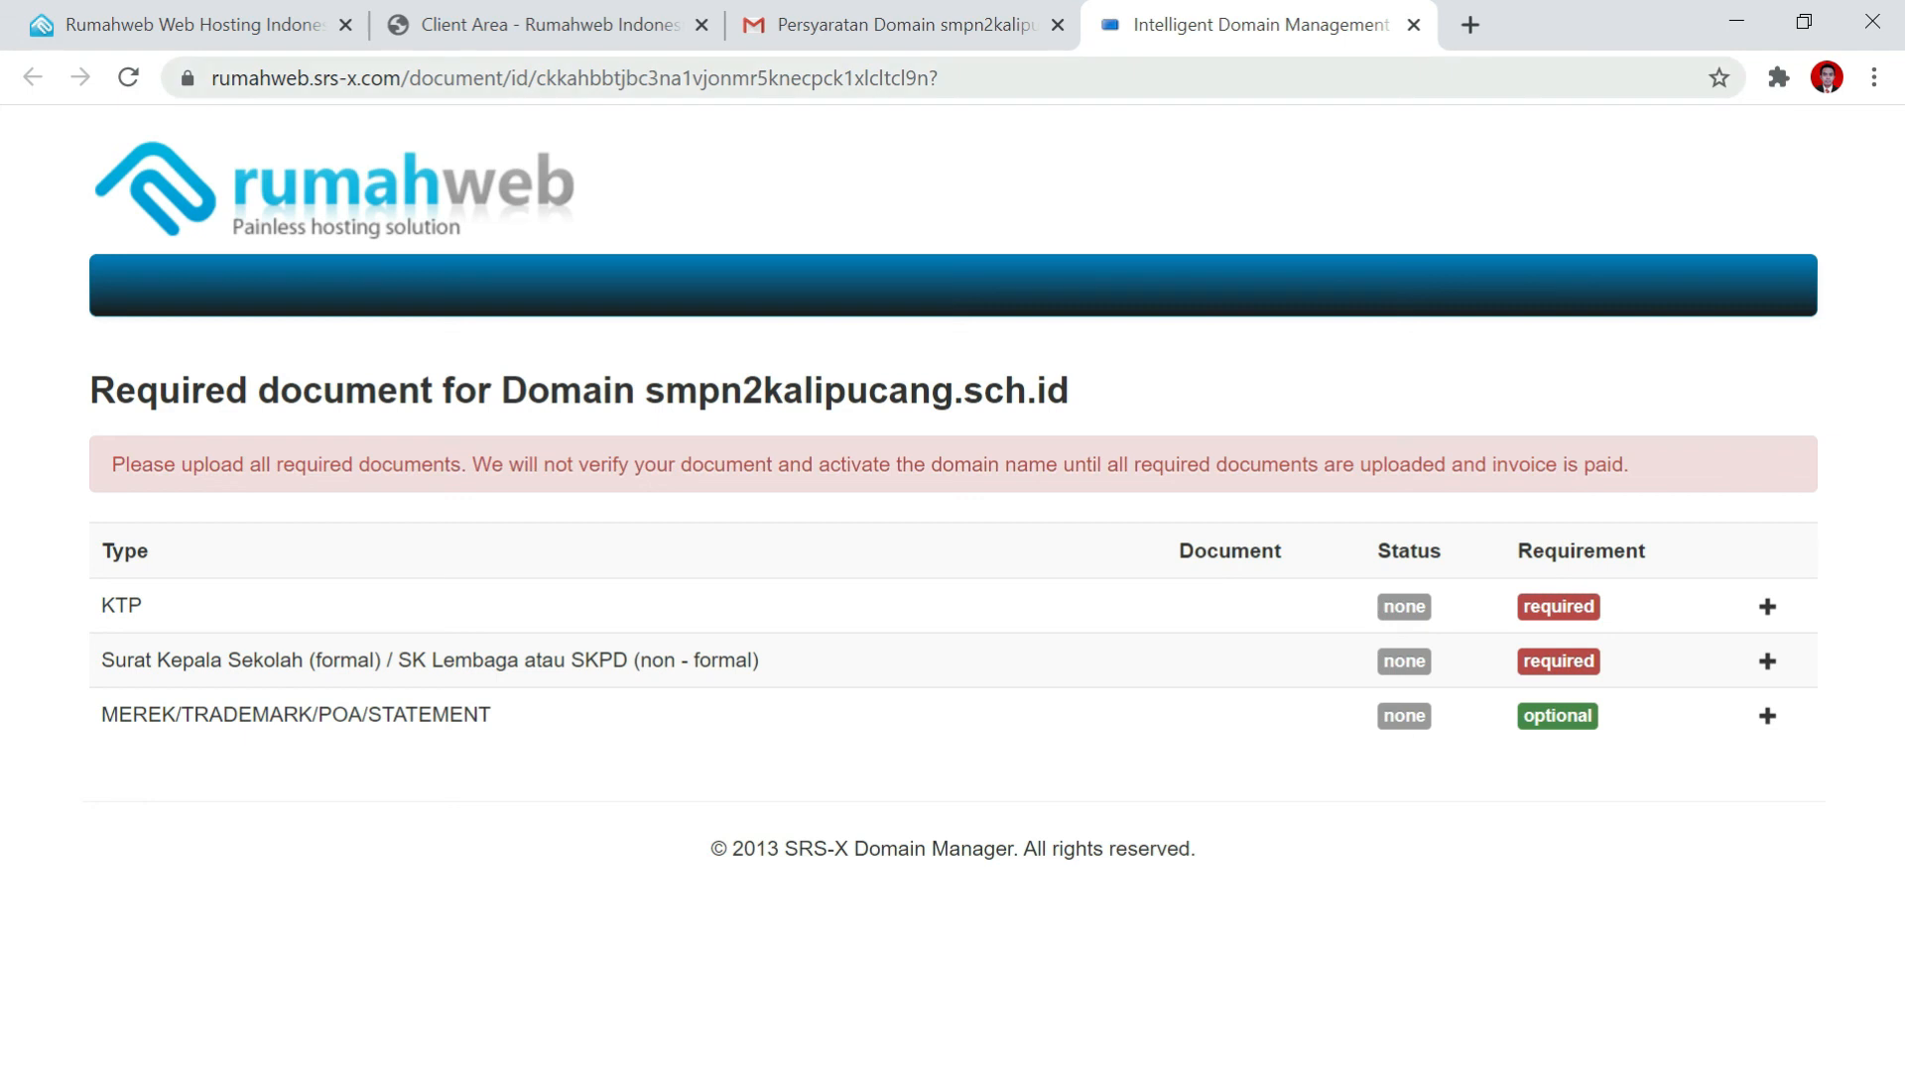
Switch back to the Client Area tab listing smpn2kalipucang.sch.id as Pending.
{"action": "left_click", "coordinate": [635, 24]}
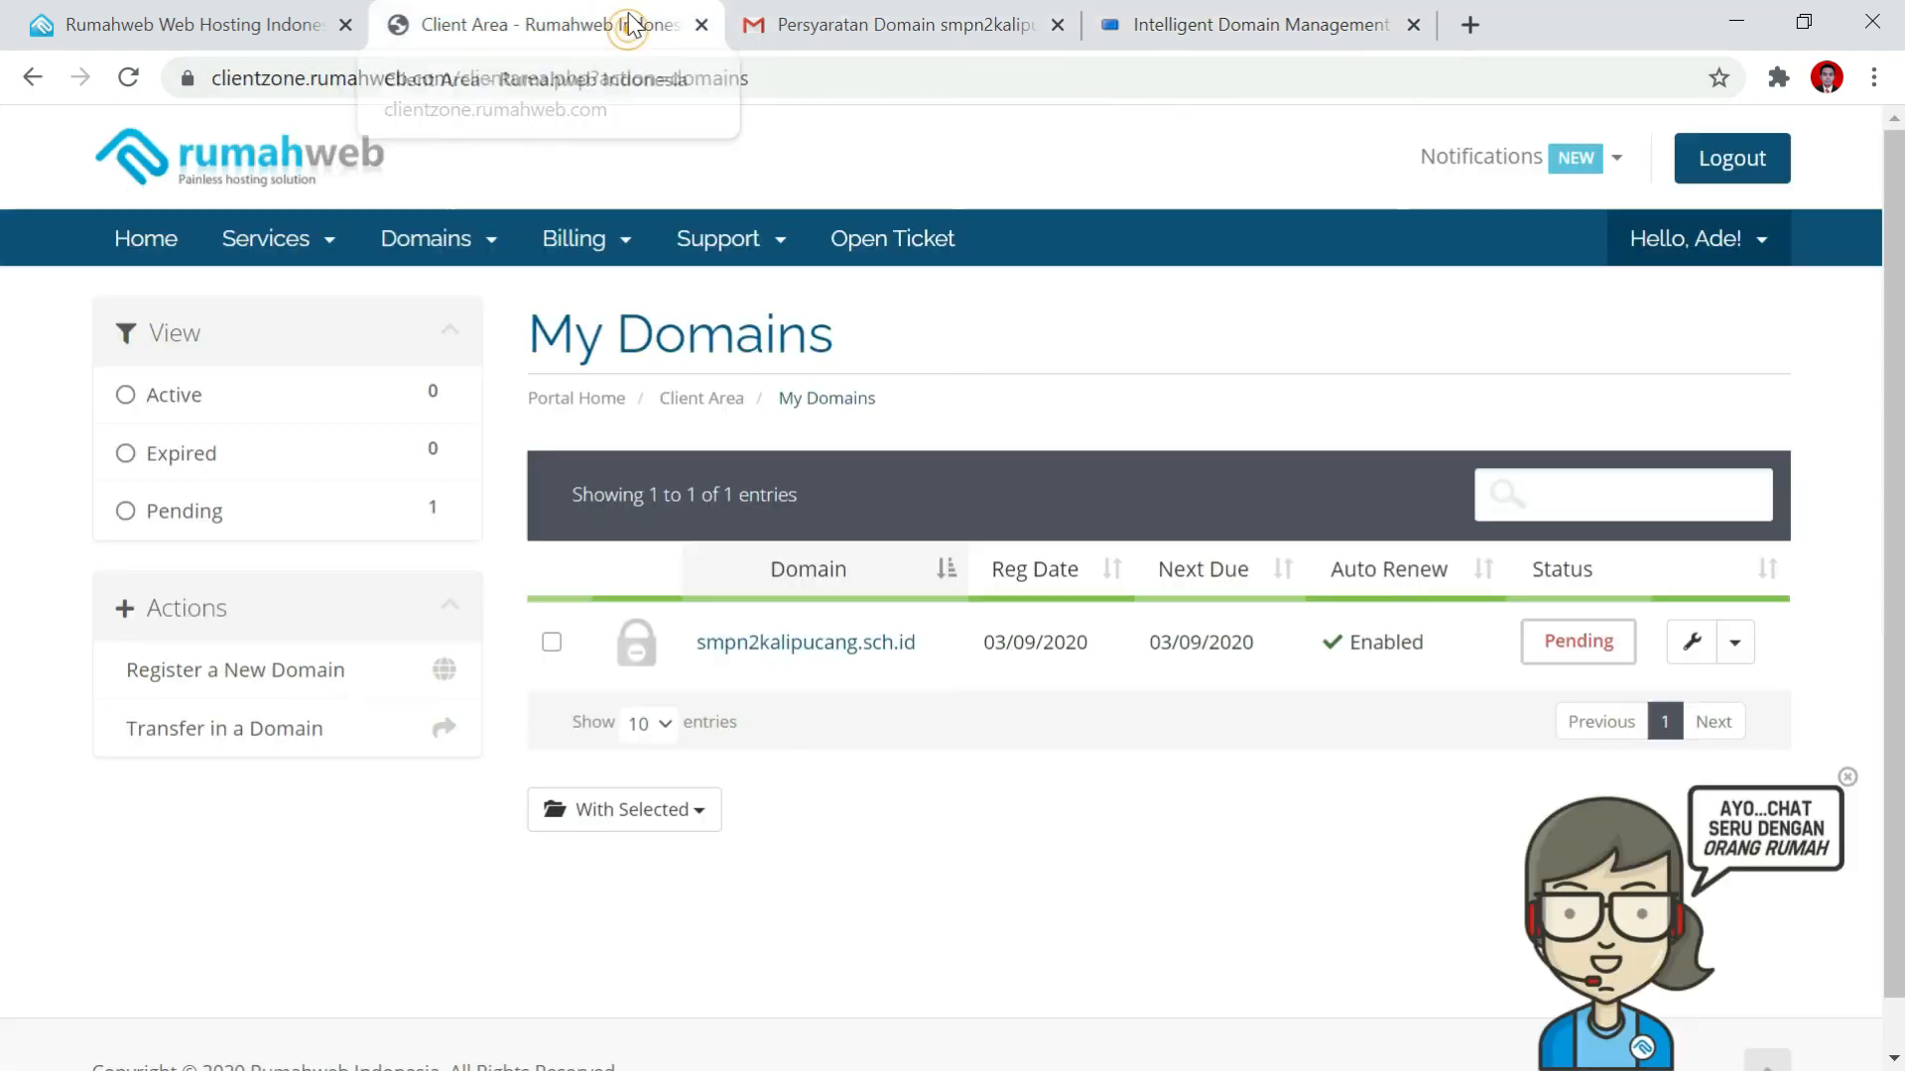